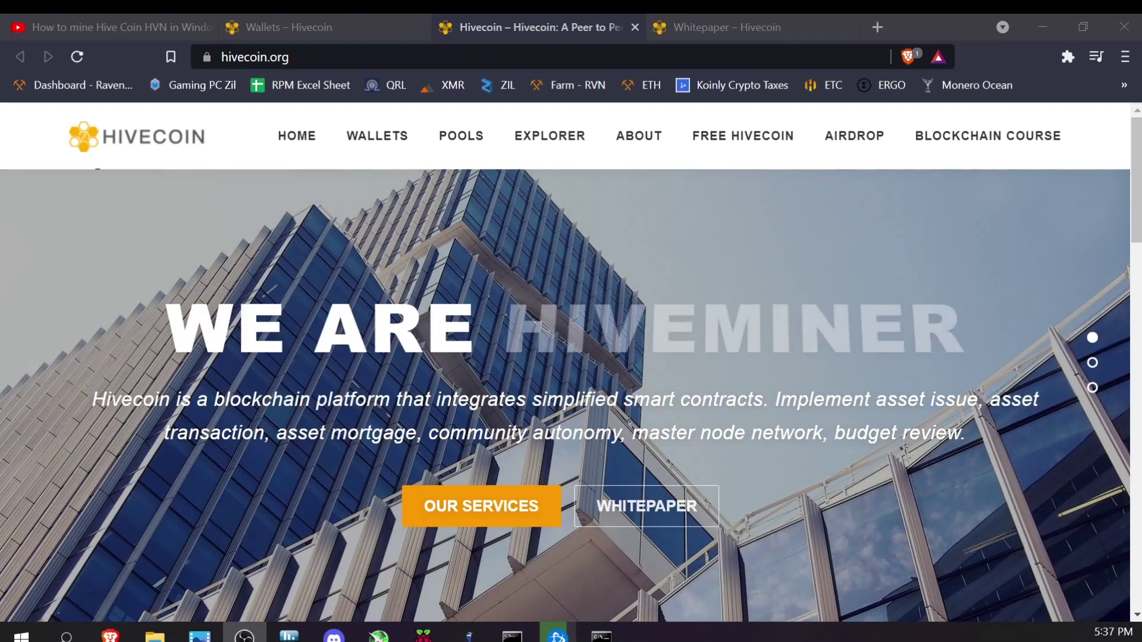
Step: Examine the Hivecoin whitepaper's abstract for the mining algorithm and coin distribution, and check the paper's publication date
{"action": "left_click", "coordinate": [714, 27]}
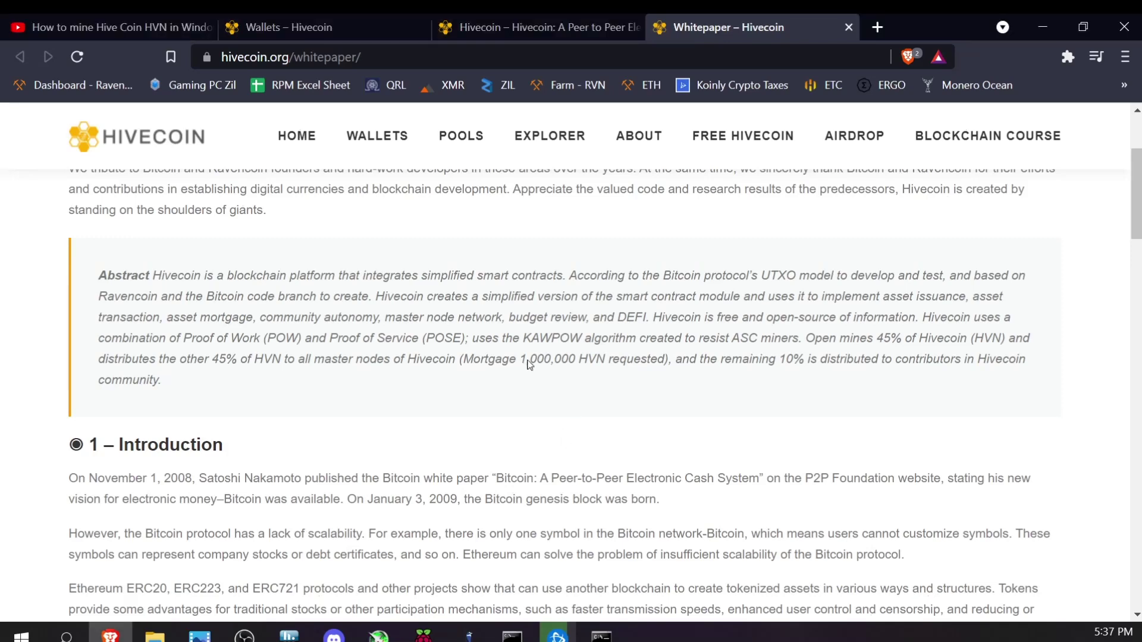
{"action": "left_click_drag", "start_coordinate": [521, 338], "coordinate": [582, 339]}
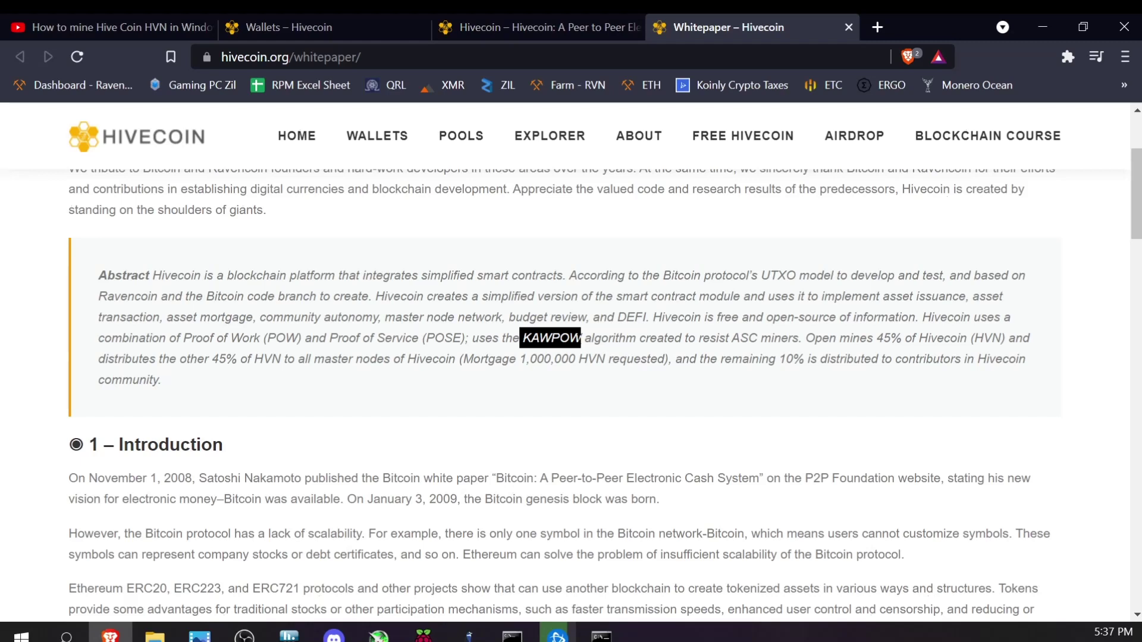
{"action": "left_click", "coordinate": [584, 338]}
{"action": "left_click_drag", "start_coordinate": [526, 338], "coordinate": [595, 359]}
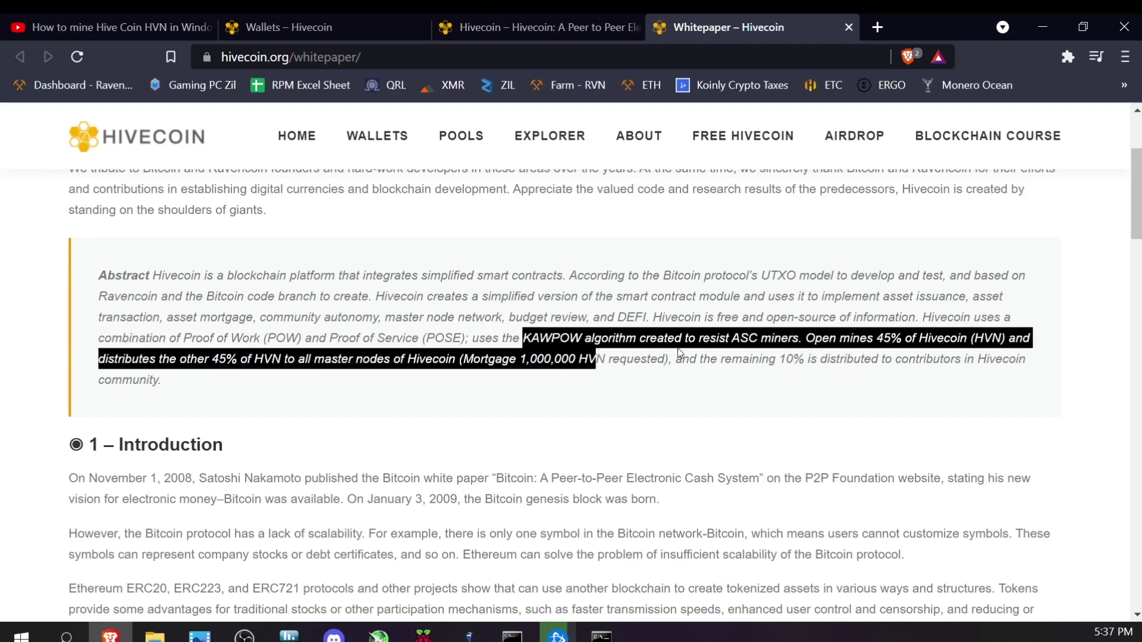
{"action": "left_click_drag", "start_coordinate": [697, 338], "coordinate": [800, 339]}
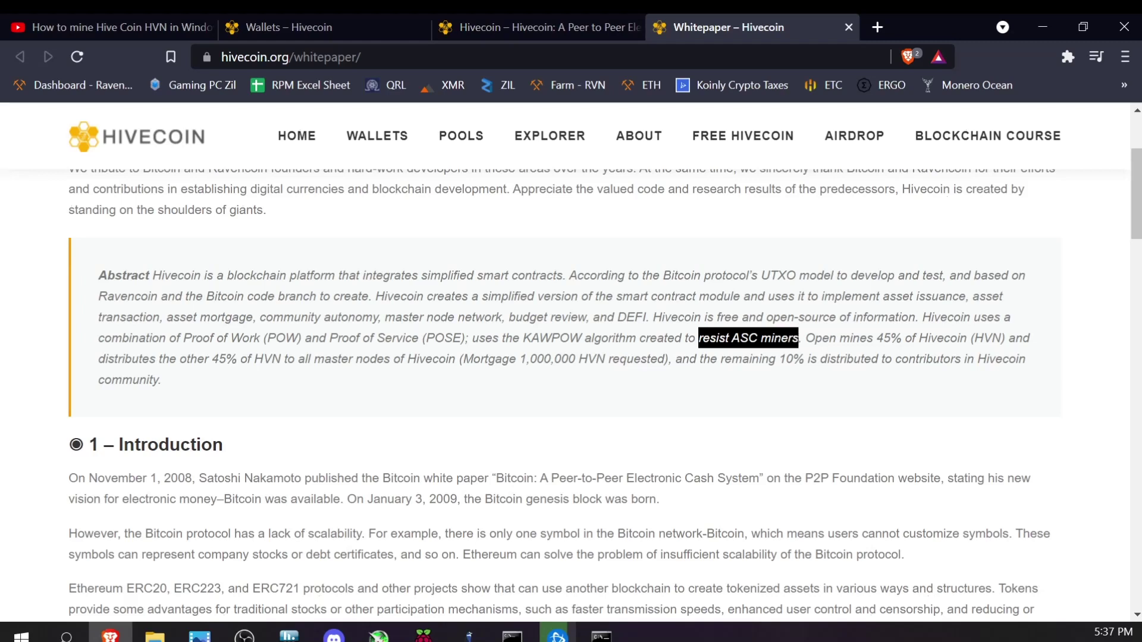
{"action": "left_click", "coordinate": [688, 351]}
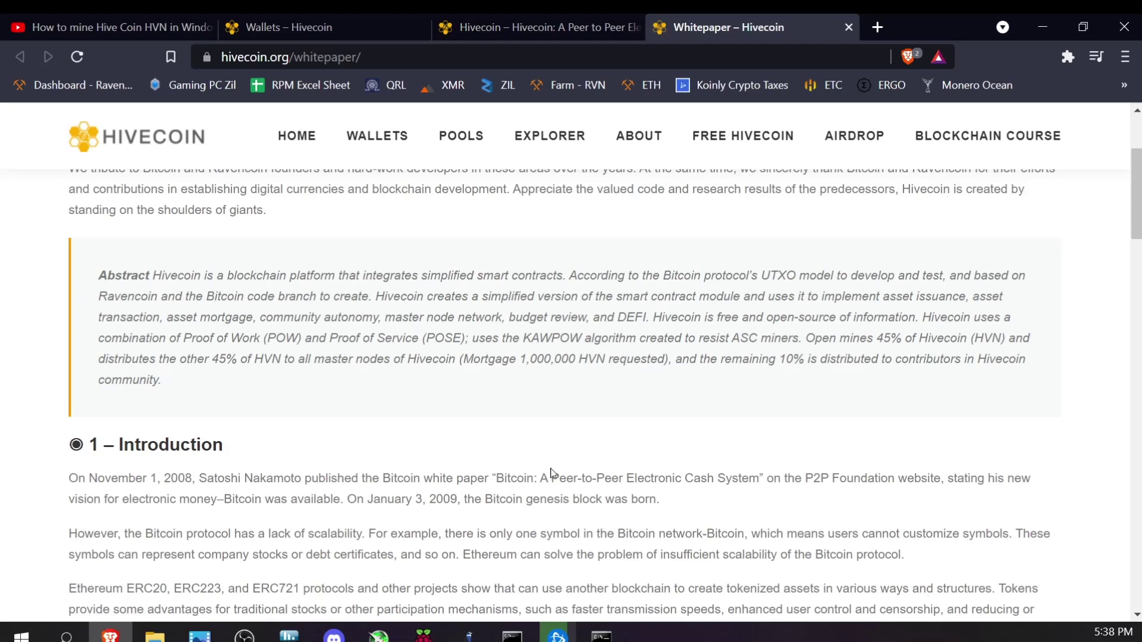
{"action": "scroll", "coordinate": [500, 411], "scroll_direction": "up", "scroll_amount": 3}
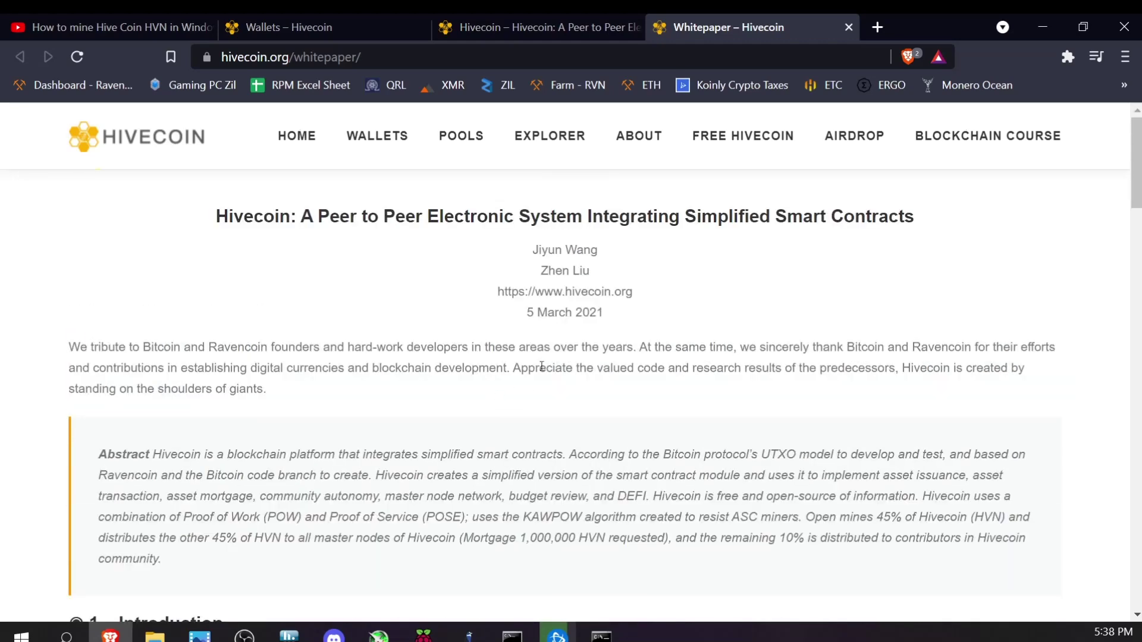
{"action": "left_click_drag", "start_coordinate": [527, 312], "coordinate": [614, 318]}
{"action": "left_click", "coordinate": [618, 324]}
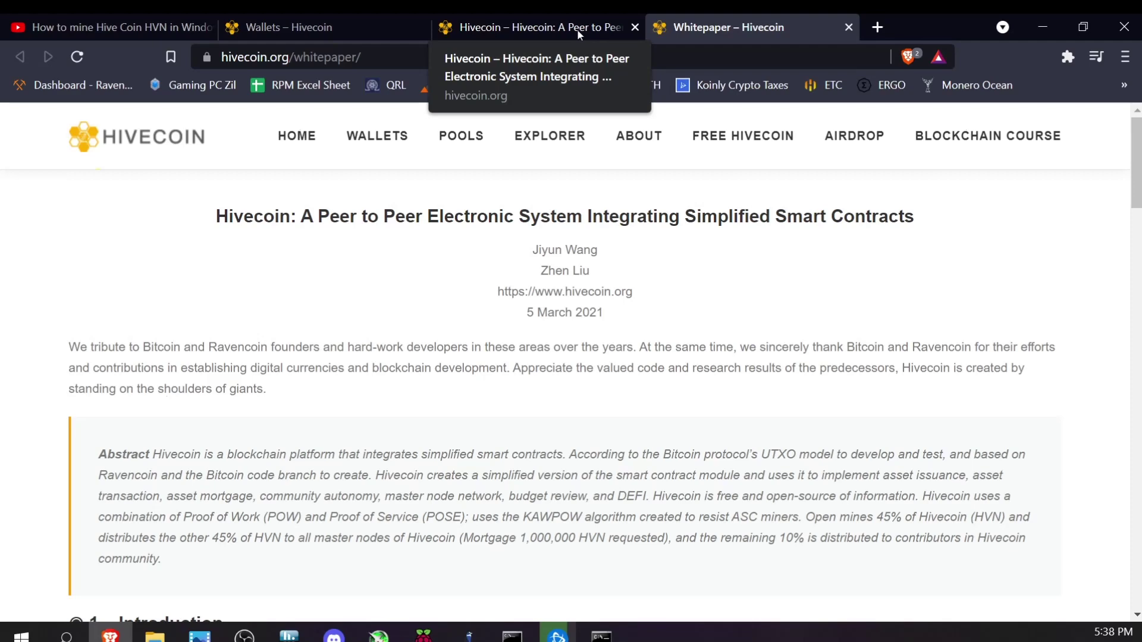
Step: Download the Windows desktop wallet installer hive-4.3.2.5-win64-setup from Hivecoin's wallets page to the Desktop
{"action": "left_click", "coordinate": [532, 31]}
{"action": "left_click", "coordinate": [343, 18]}
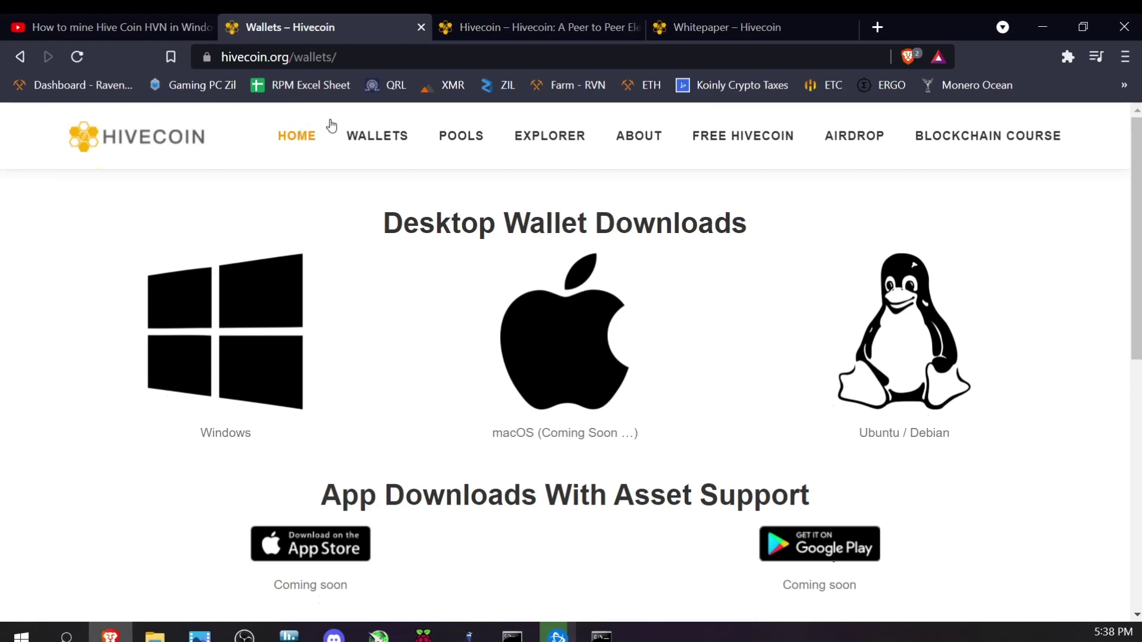
{"action": "left_click", "coordinate": [262, 318]}
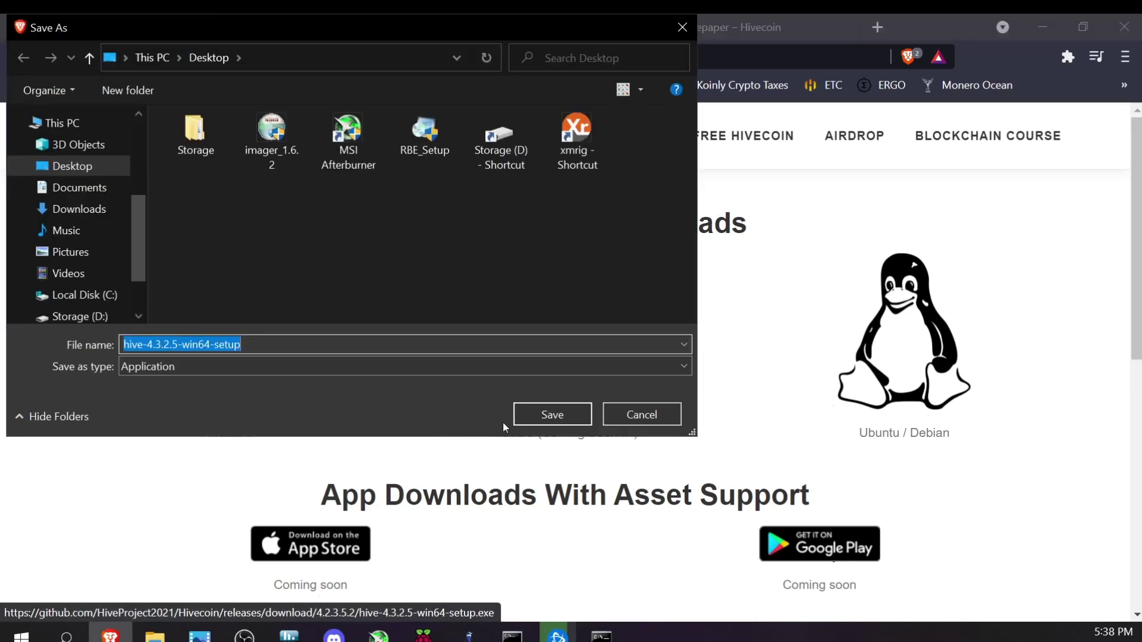
{"action": "left_click", "coordinate": [78, 175]}
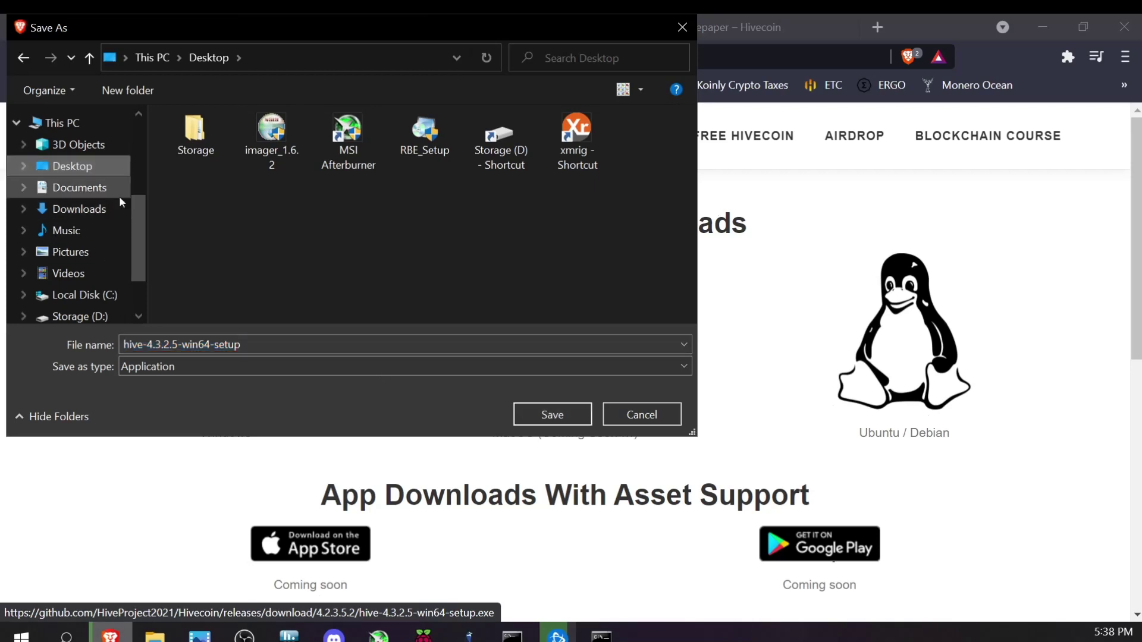
{"action": "left_click", "coordinate": [565, 414]}
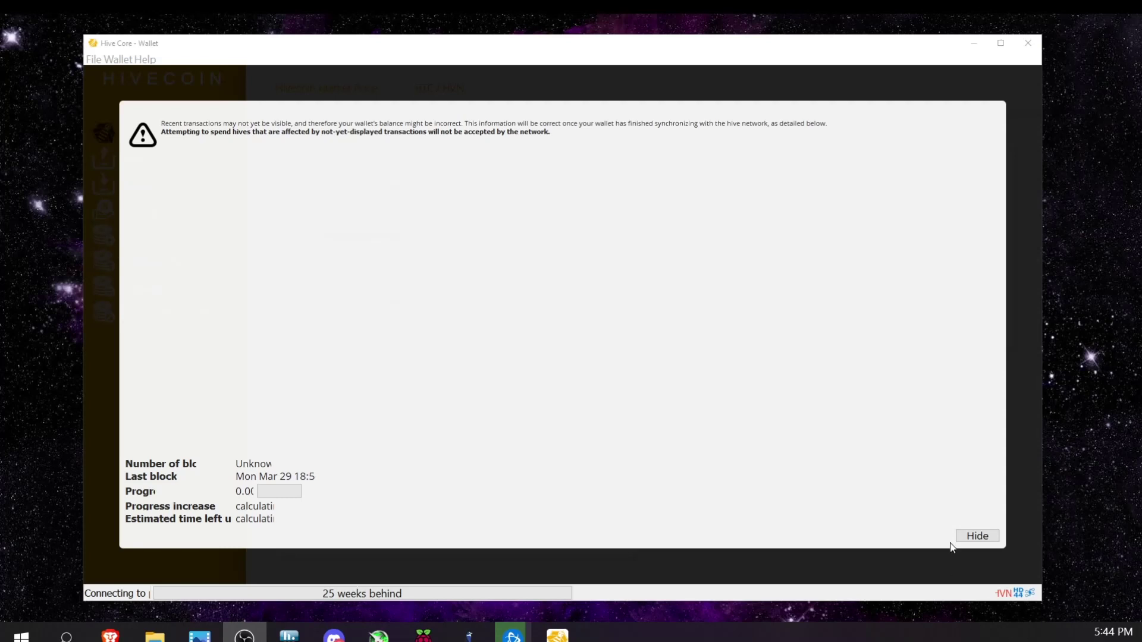
Step: Dismiss the wallet's synchronization notice and create a receiving address labelled "New"
{"action": "left_click", "coordinate": [978, 536]}
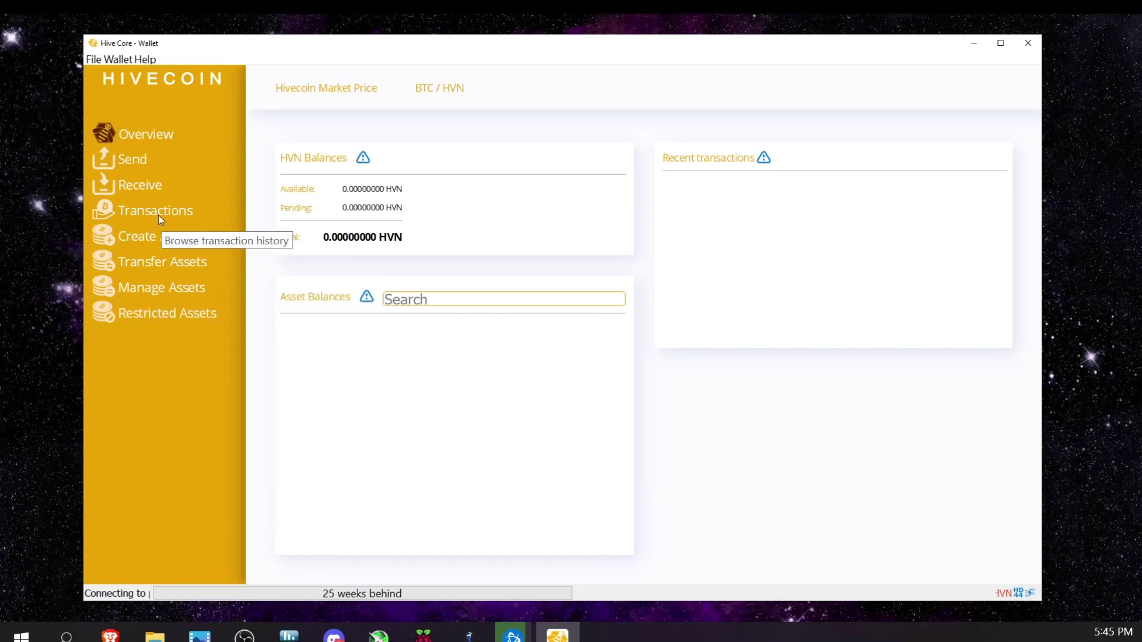
{"action": "left_click", "coordinate": [95, 60]}
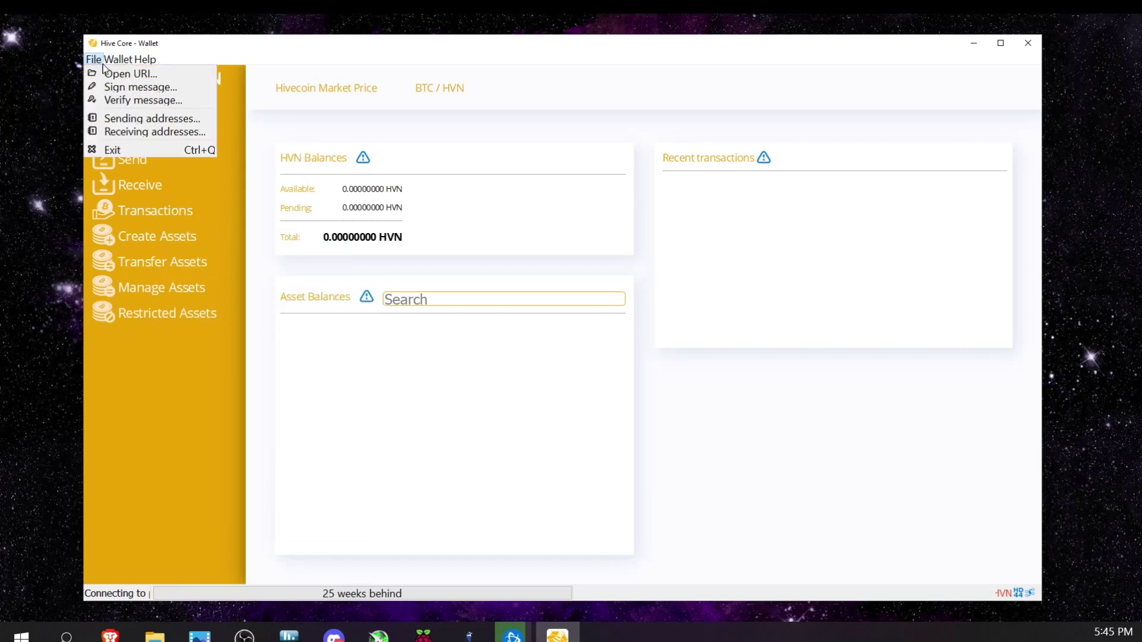
{"action": "left_click", "coordinate": [134, 133]}
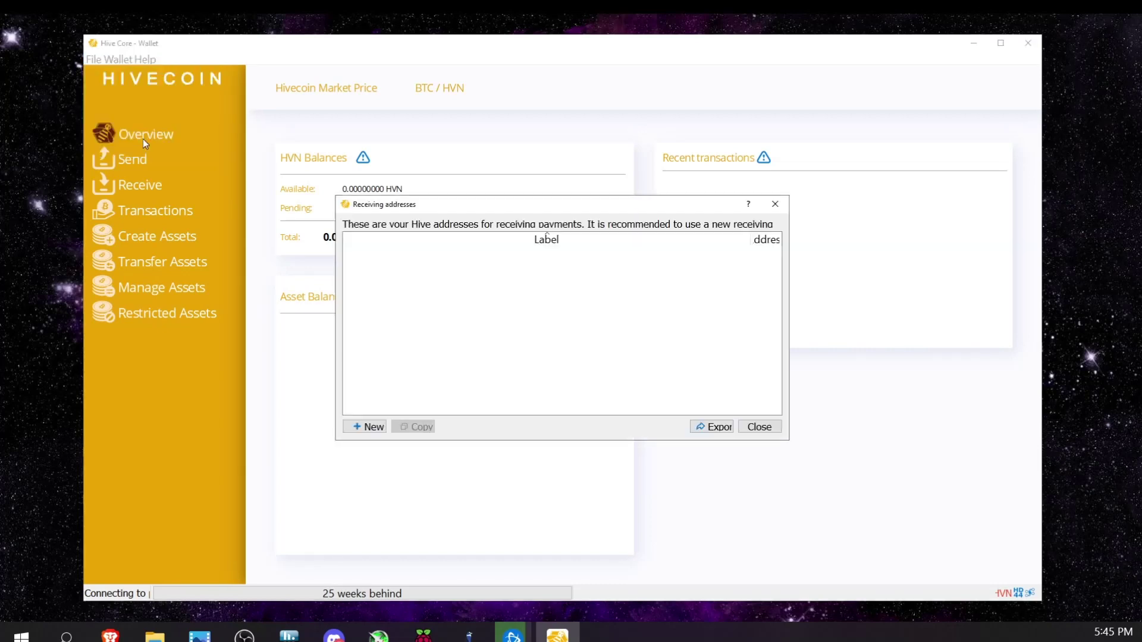
{"action": "left_click", "coordinate": [366, 426]}
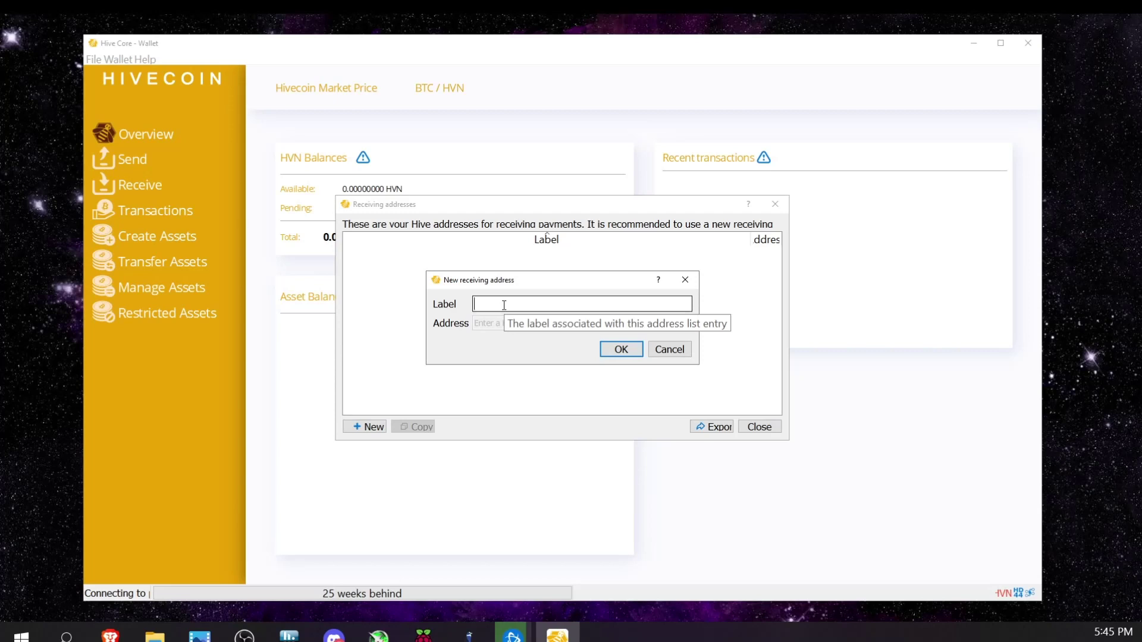
{"action": "type", "text": "New"}
{"action": "key", "text": "Return"}
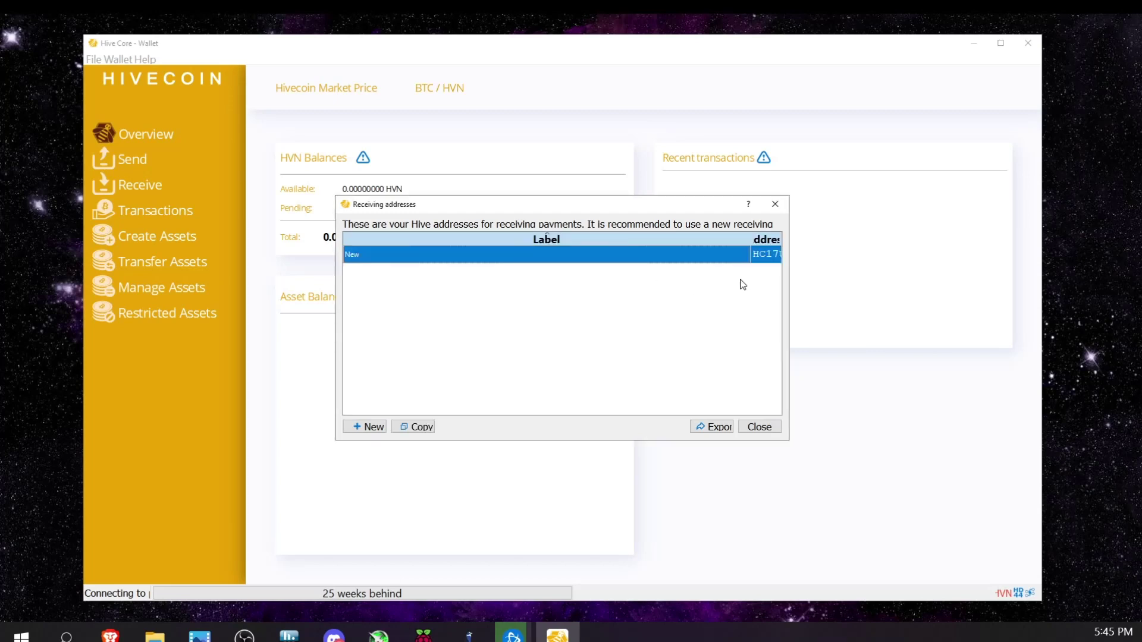
Step: Copy the address of the "New" receiving entry and close the receiving addresses list
{"action": "left_click", "coordinate": [769, 259]}
{"action": "right_click", "coordinate": [769, 259]}
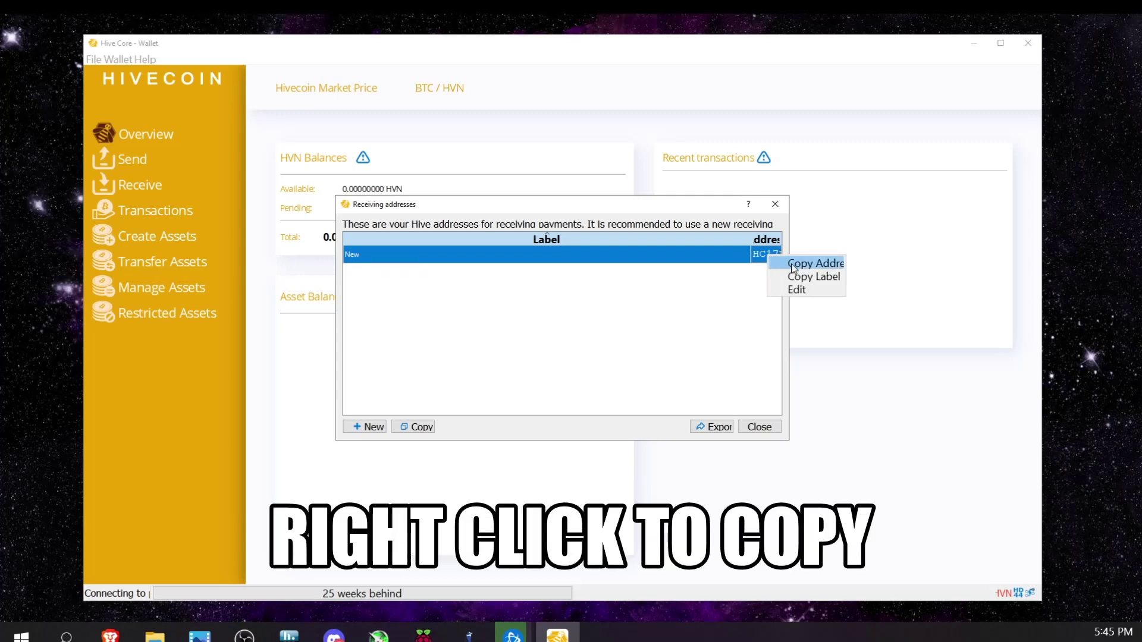
{"action": "left_click", "coordinate": [793, 261]}
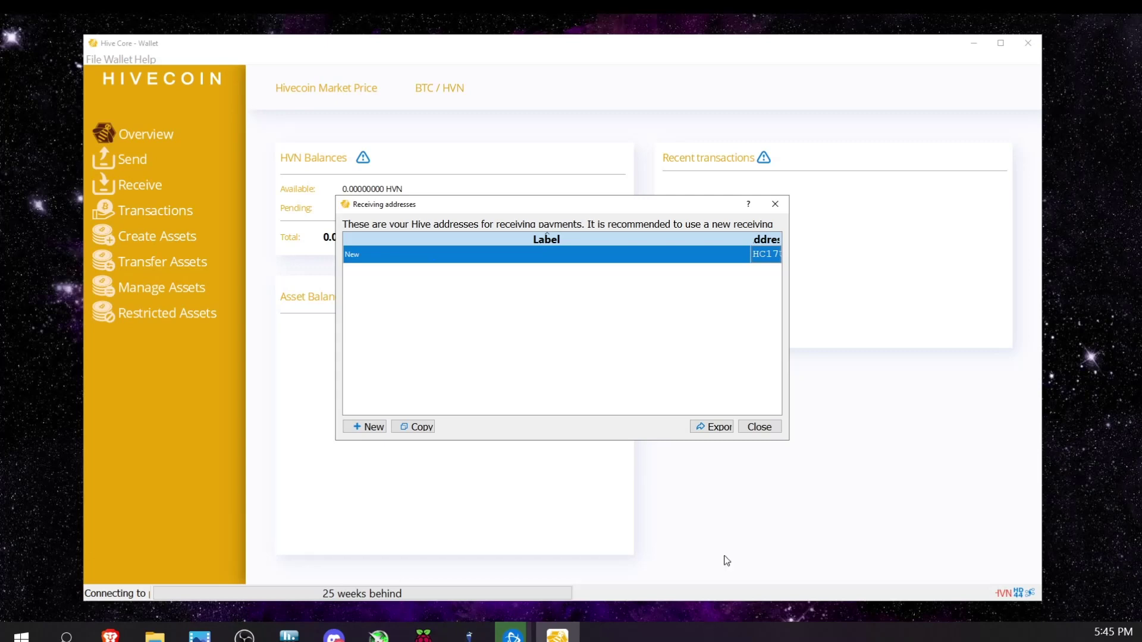
{"action": "left_click", "coordinate": [771, 430]}
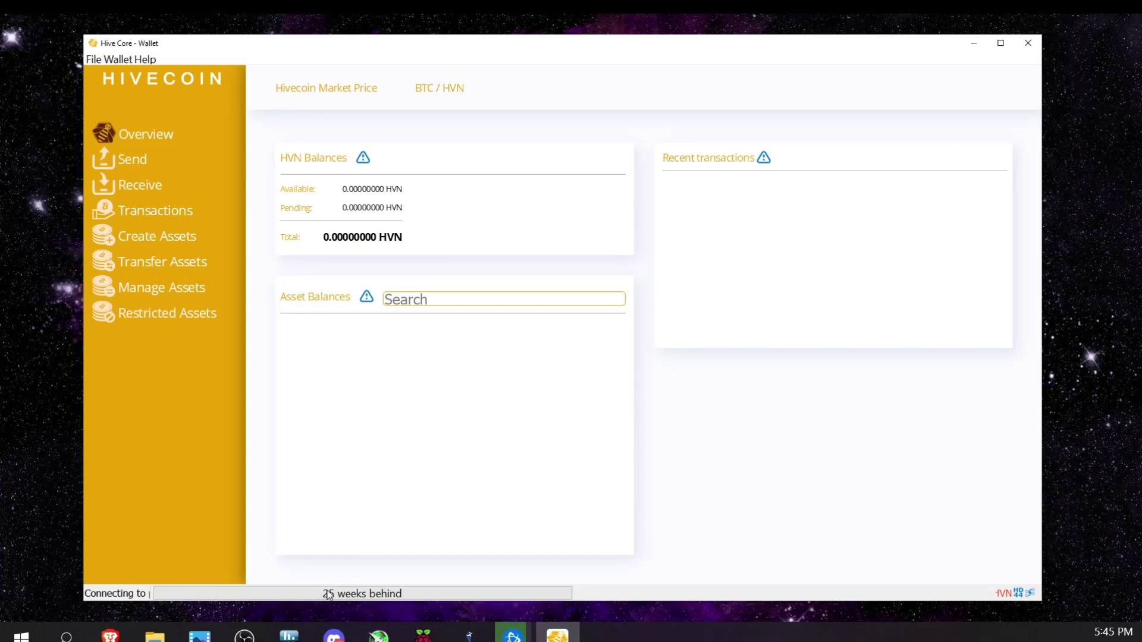
{"action": "mouse_move", "coordinate": [331, 595]}
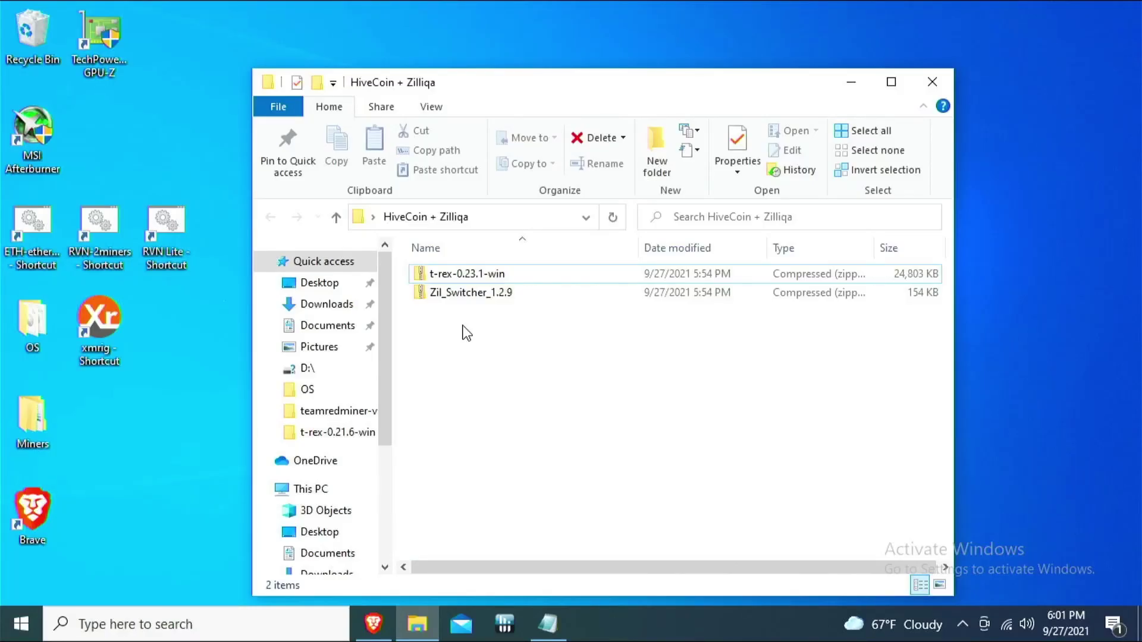
Step: Switch to the Brave browser and review the Zilliqa Auto Switcher forum thread's introduction, miner numbers and download link
{"action": "left_click", "coordinate": [374, 624]}
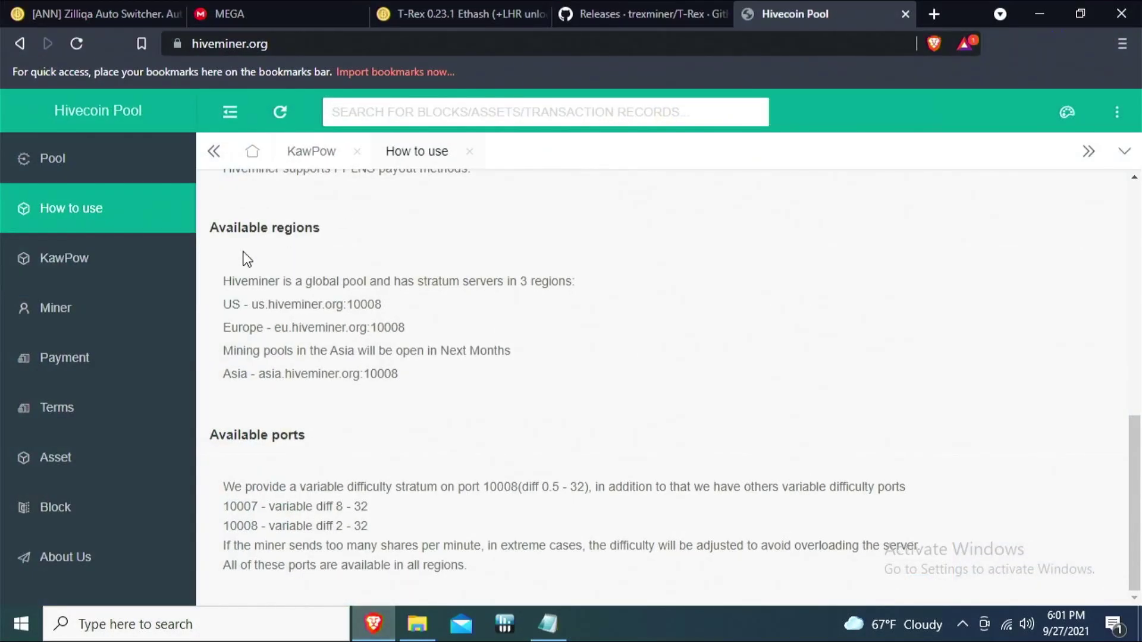
{"action": "left_click", "coordinate": [68, 14]}
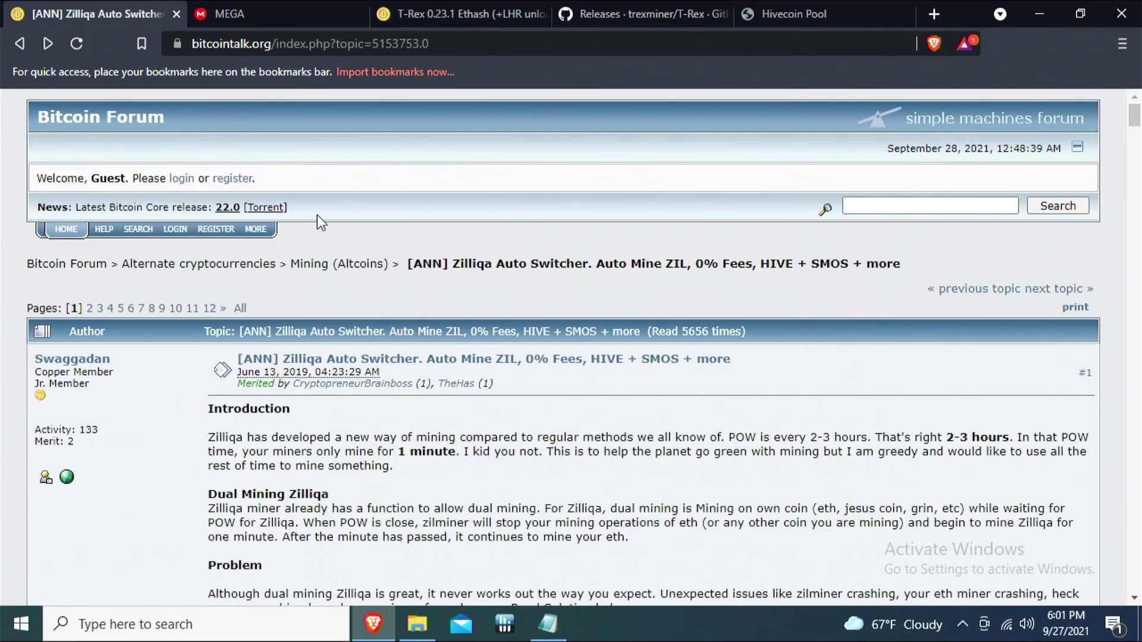
{"action": "scroll", "coordinate": [319, 309], "scroll_direction": "down", "scroll_amount": 6}
{"action": "scroll", "coordinate": [322, 321], "scroll_direction": "down", "scroll_amount": 5}
{"action": "scroll", "coordinate": [321, 319], "scroll_direction": "up", "scroll_amount": 3}
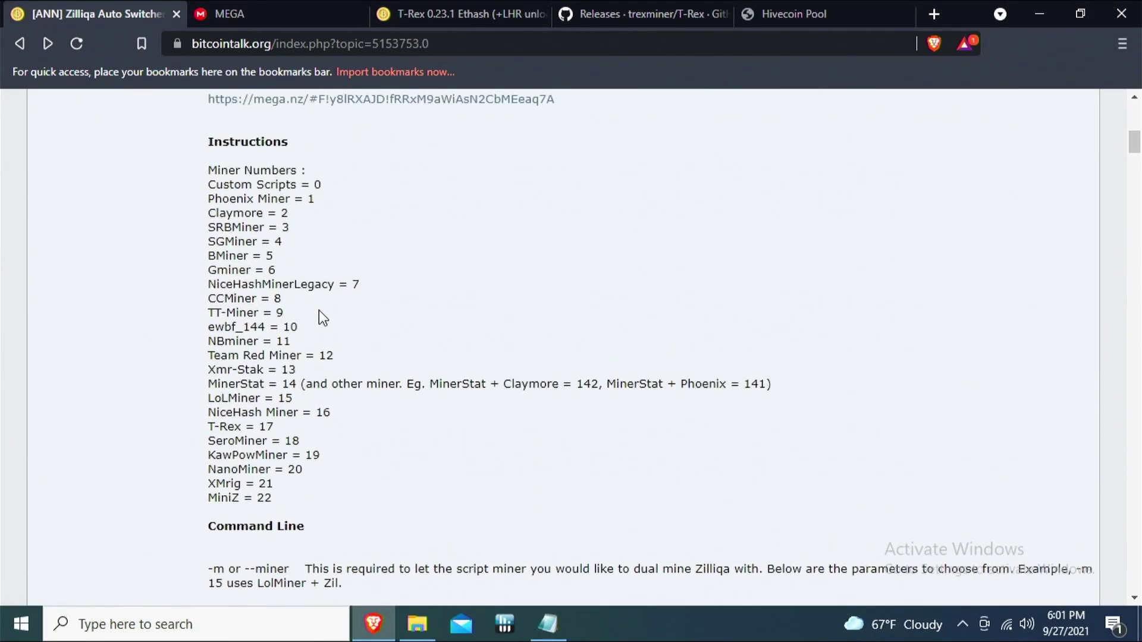
{"action": "scroll", "coordinate": [319, 310], "scroll_direction": "up", "scroll_amount": 8}
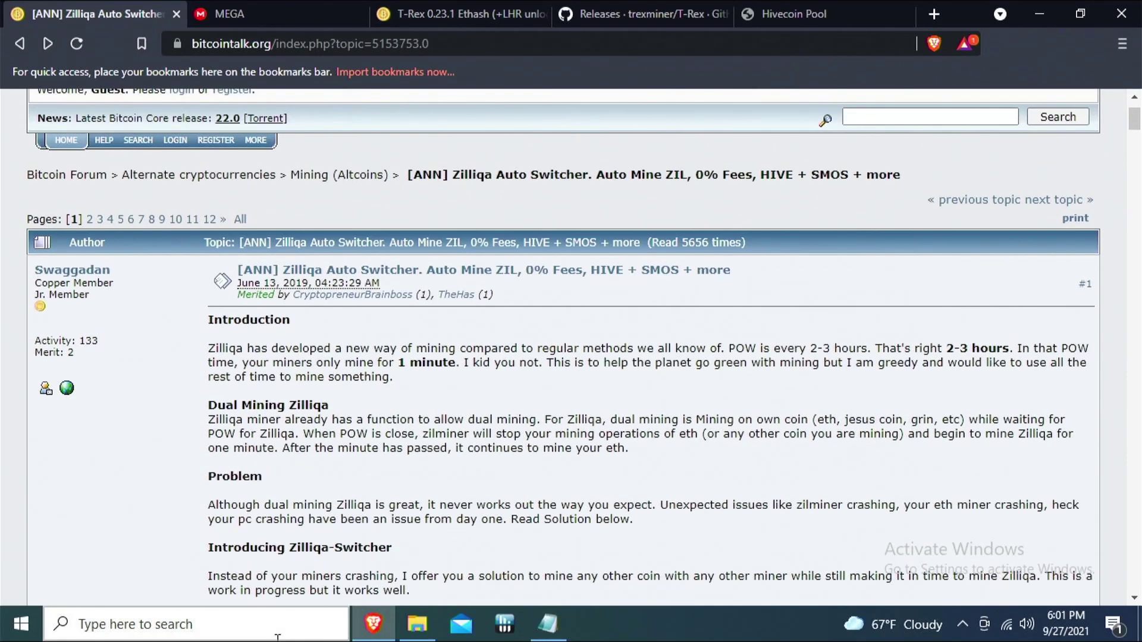
{"action": "scroll", "coordinate": [291, 441], "scroll_direction": "down", "scroll_amount": 3}
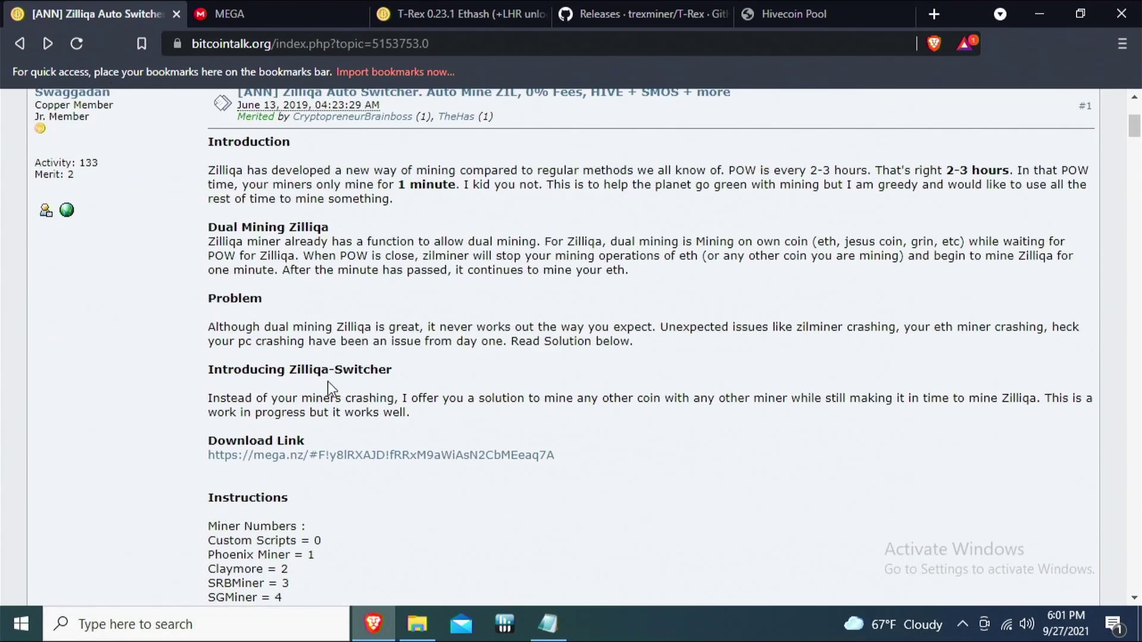
Step: Follow the thread's MEGA download link and show the download options for Zil_Switcher_1.2.9.zip
{"action": "left_click", "coordinate": [331, 464]}
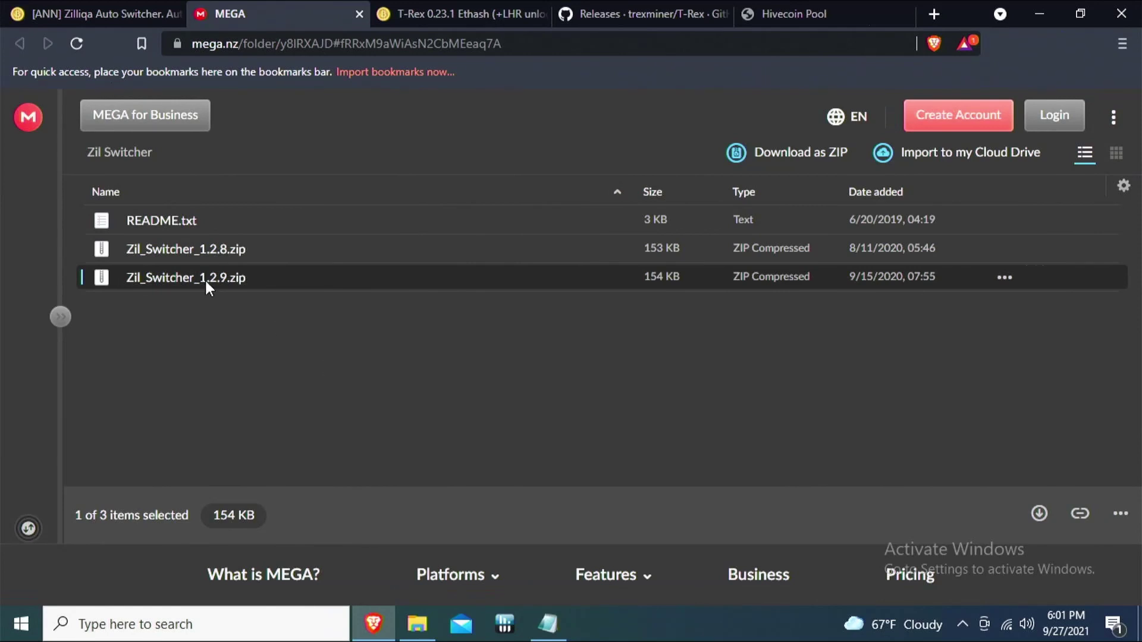
{"action": "right_click", "coordinate": [205, 283]}
{"action": "mouse_move", "coordinate": [287, 357]}
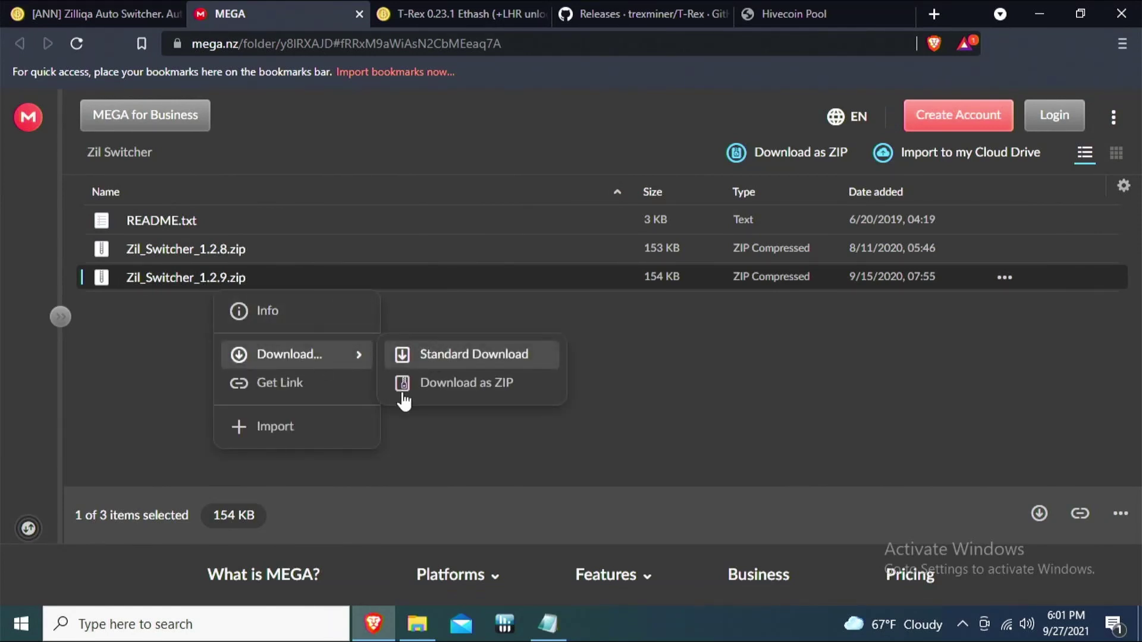
Step: Review the supported algorithms in the T-Rex 0.23.1 forum thread and the release downloads on its GitHub page
{"action": "left_click", "coordinate": [421, 17]}
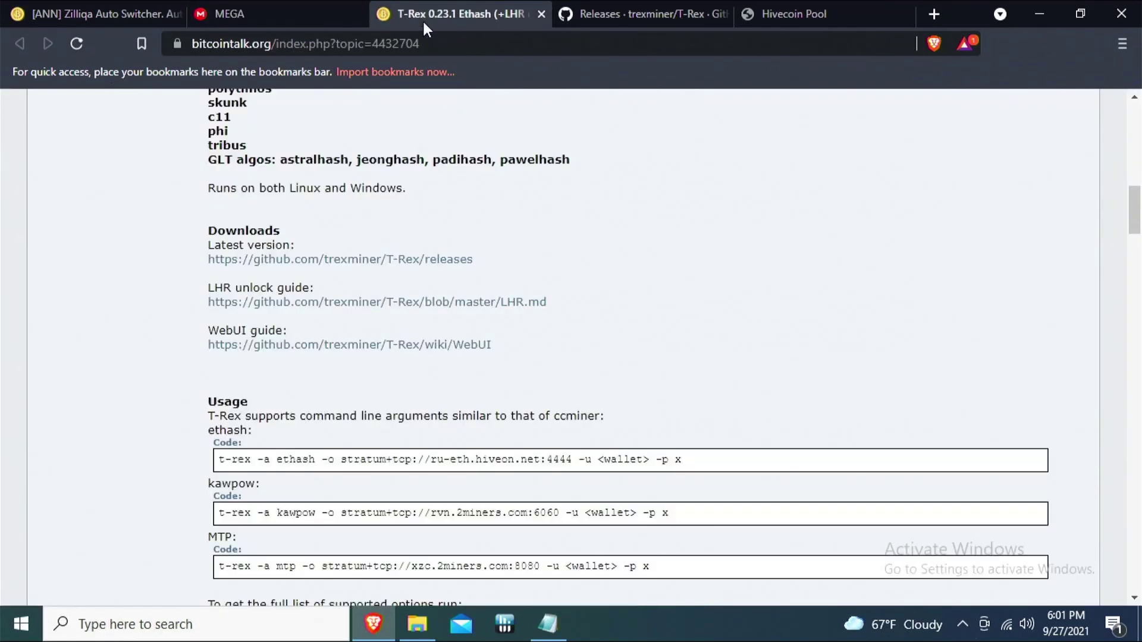
{"action": "scroll", "coordinate": [406, 293], "scroll_direction": "up", "scroll_amount": 15}
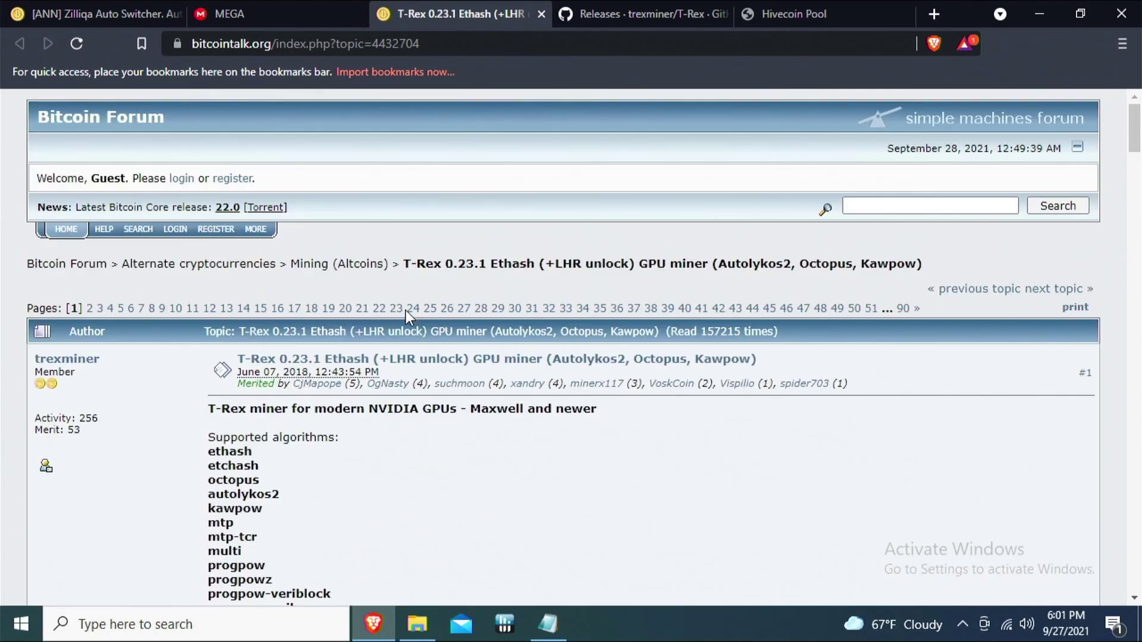
{"action": "scroll", "coordinate": [405, 309], "scroll_direction": "down", "scroll_amount": 3}
{"action": "double_click", "coordinate": [215, 333]}
{"action": "left_click", "coordinate": [281, 333]}
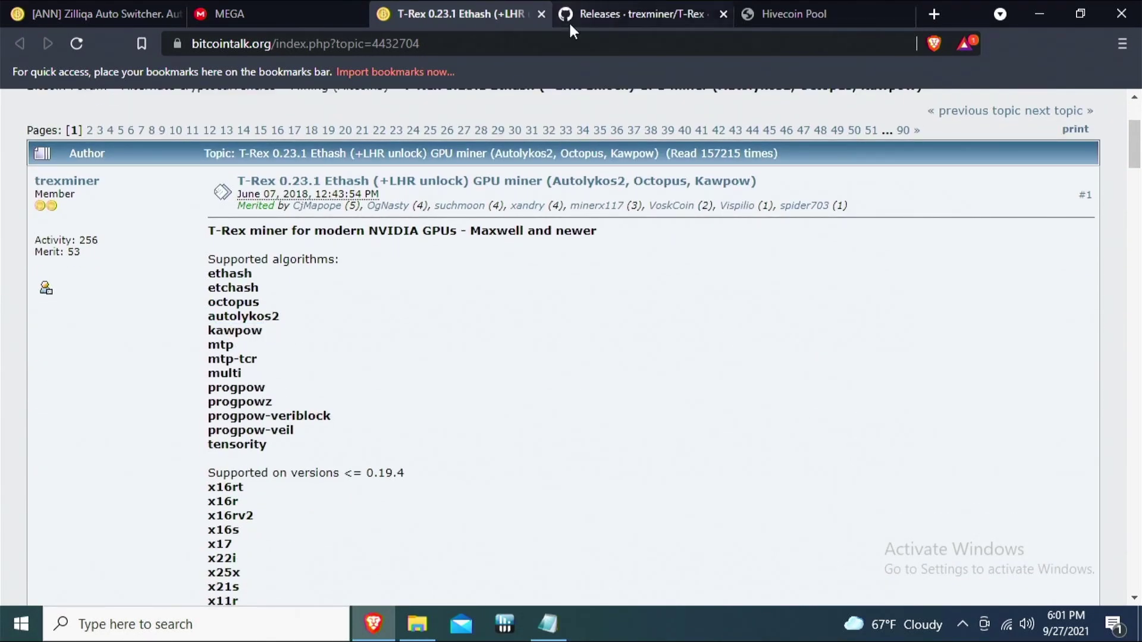
{"action": "left_click", "coordinate": [622, 11]}
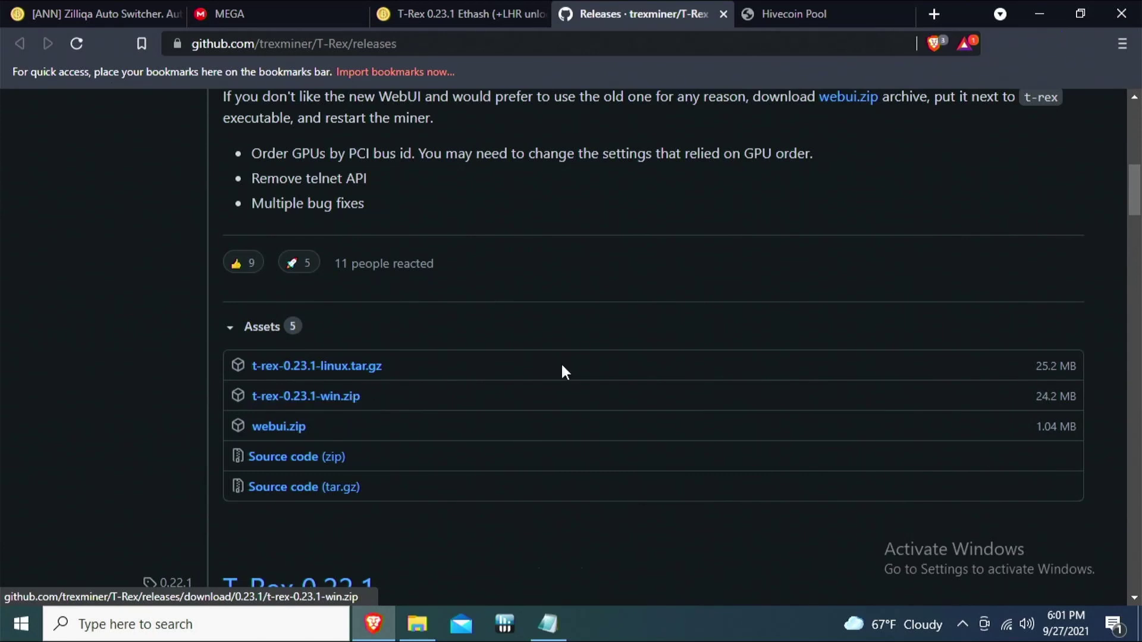
Step: Copy the US stratum server address us.hiveminer.org:10008 from the Hivecoin pool's usage page
{"action": "left_click", "coordinate": [819, 12]}
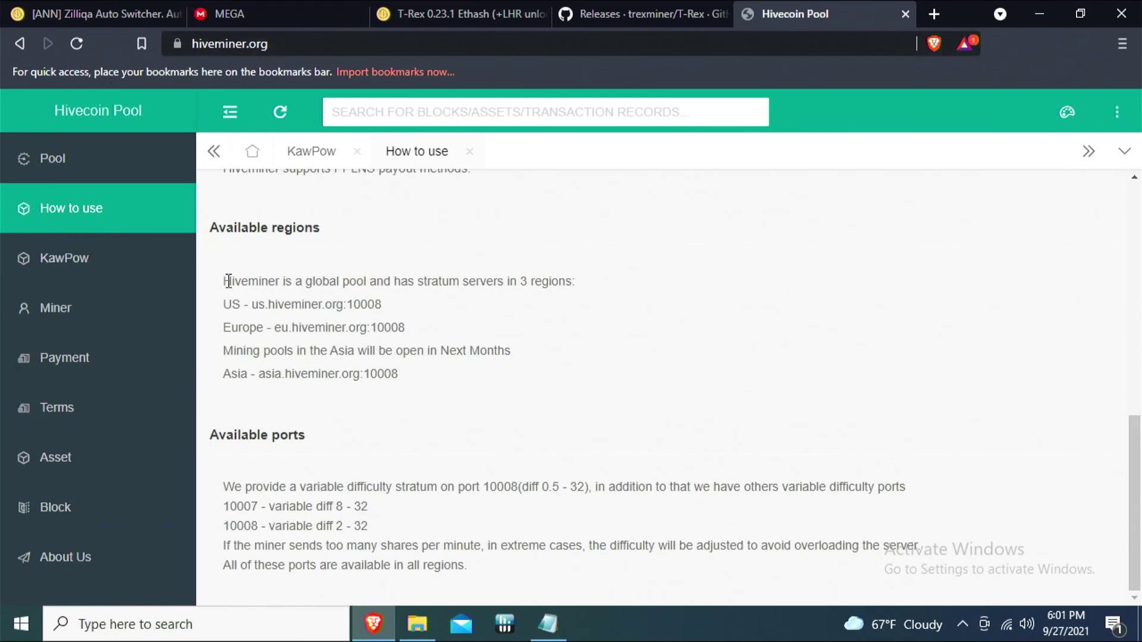
{"action": "left_click_drag", "start_coordinate": [250, 305], "coordinate": [382, 301]}
{"action": "right_click", "coordinate": [373, 304]}
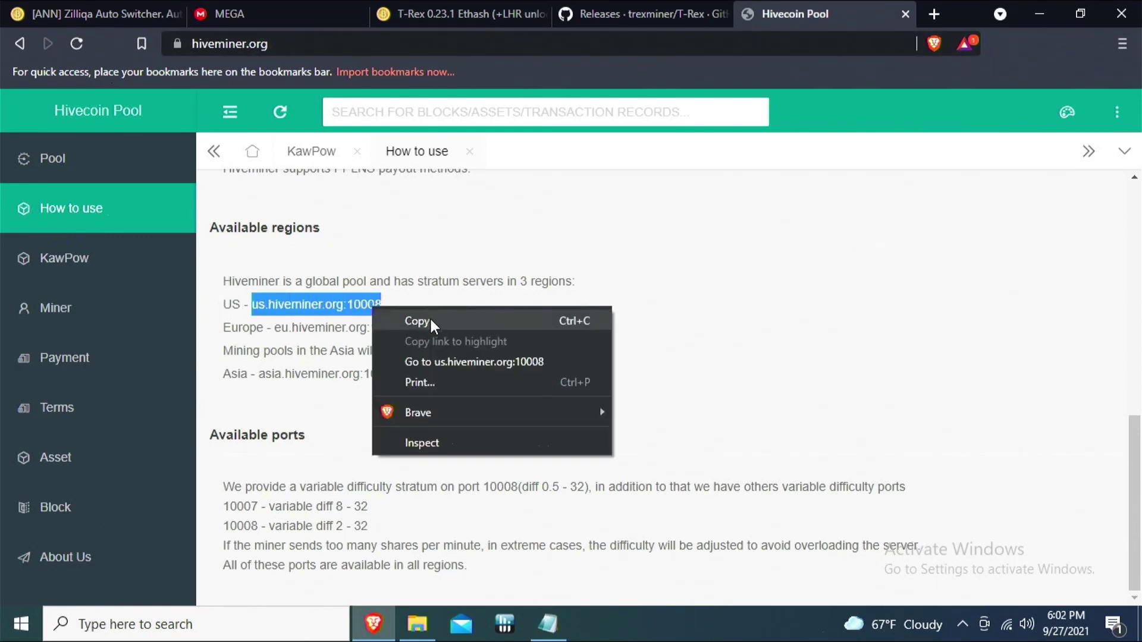
{"action": "left_click", "coordinate": [430, 316]}
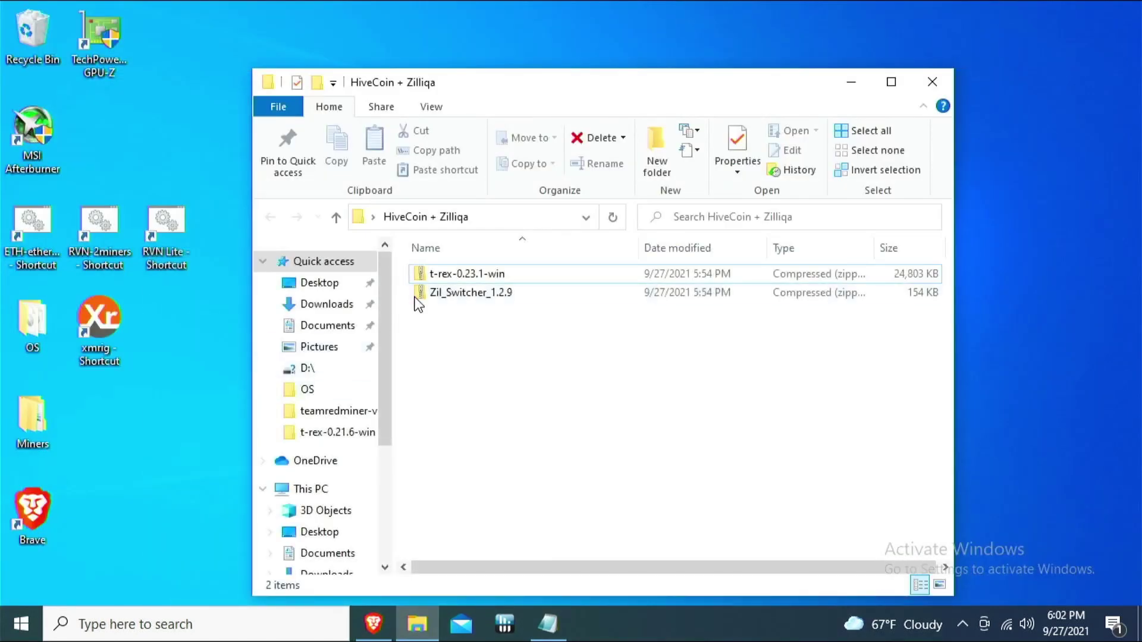
Step: Extract the t-rex-0.23.1-win archive into its own folder inside HiveCoin + Zilliqa and close the extracted folder's window
{"action": "left_click", "coordinate": [487, 275]}
{"action": "right_click", "coordinate": [487, 276]}
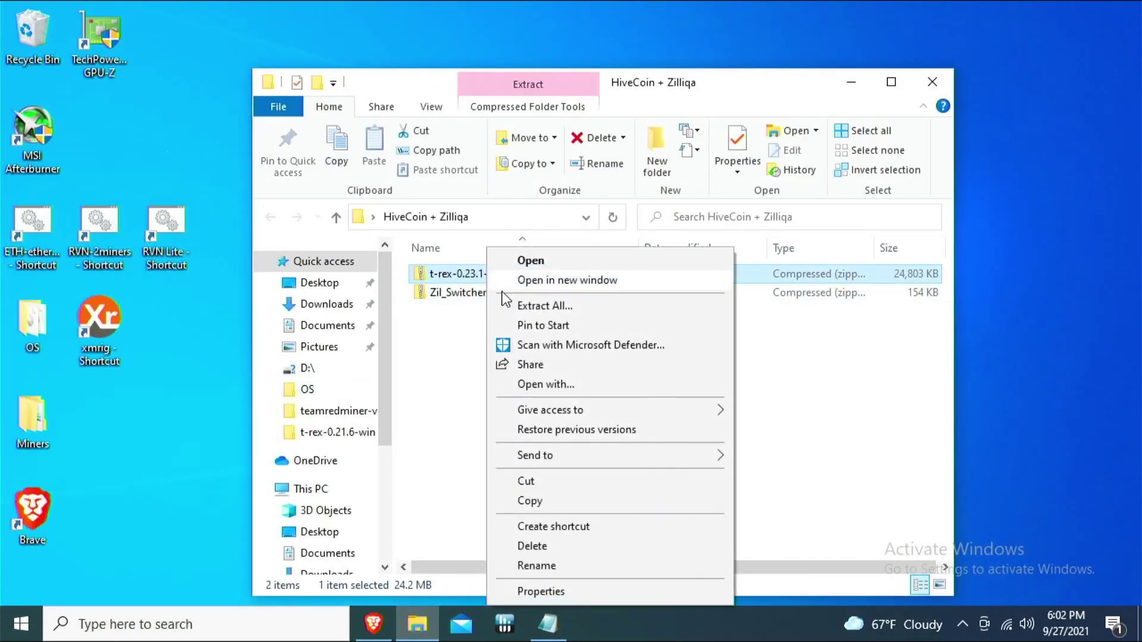
{"action": "left_click", "coordinate": [517, 308]}
{"action": "left_click", "coordinate": [729, 482]}
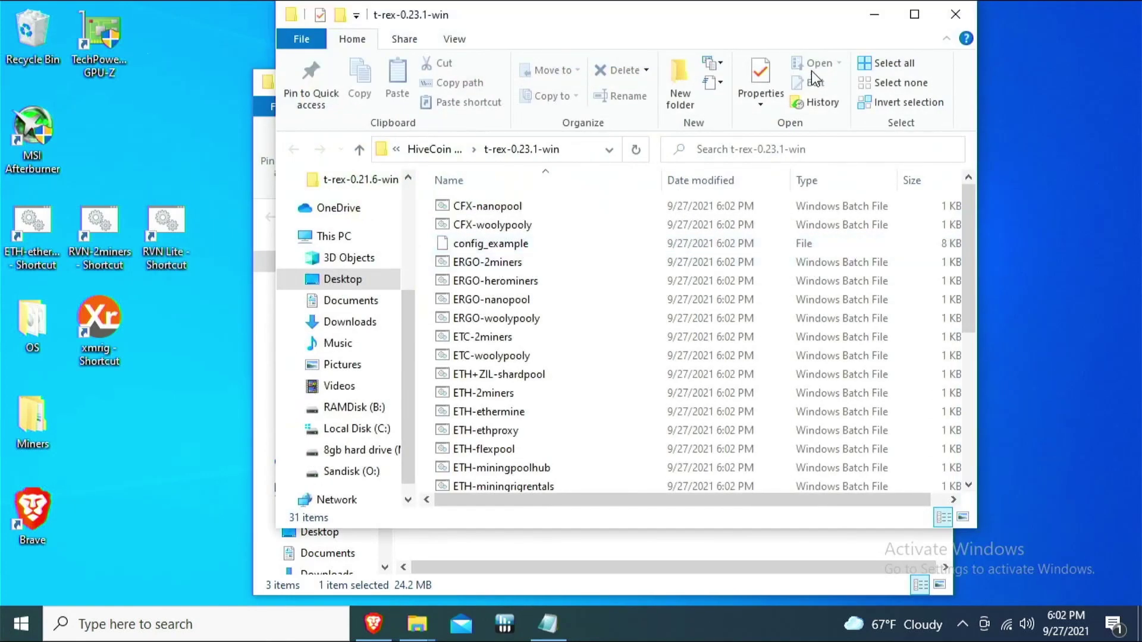
{"action": "left_click", "coordinate": [960, 10]}
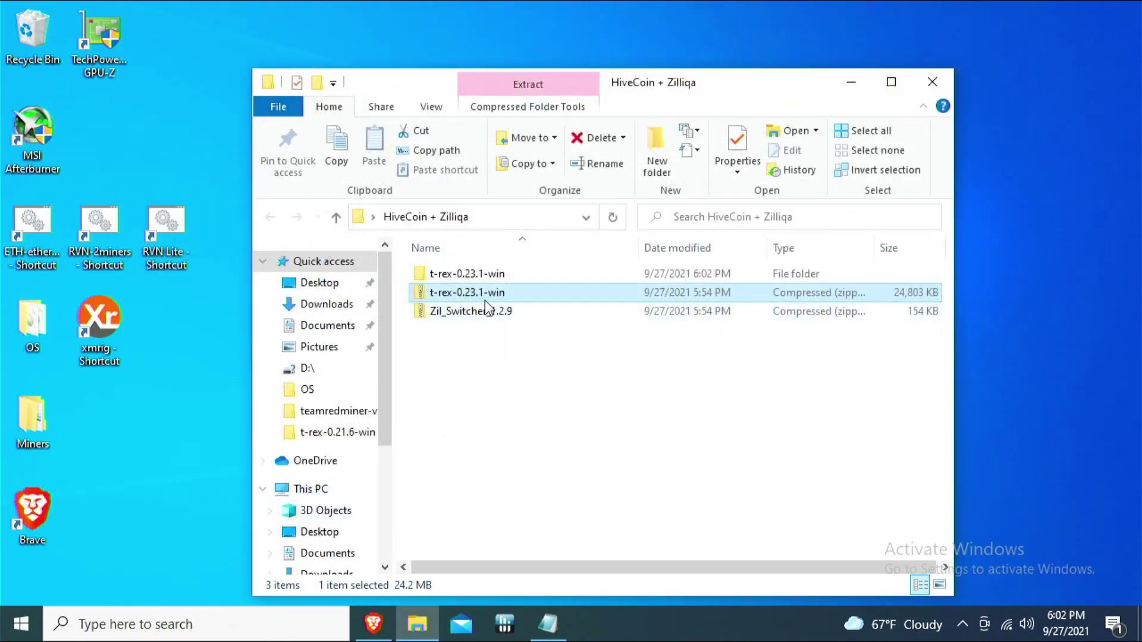
Step: Extract the Zil_Switcher_1.2.9 archive into its own folder inside HiveCoin + Zilliqa and close the extracted folder's window
{"action": "left_click", "coordinate": [464, 323]}
{"action": "right_click", "coordinate": [464, 322]}
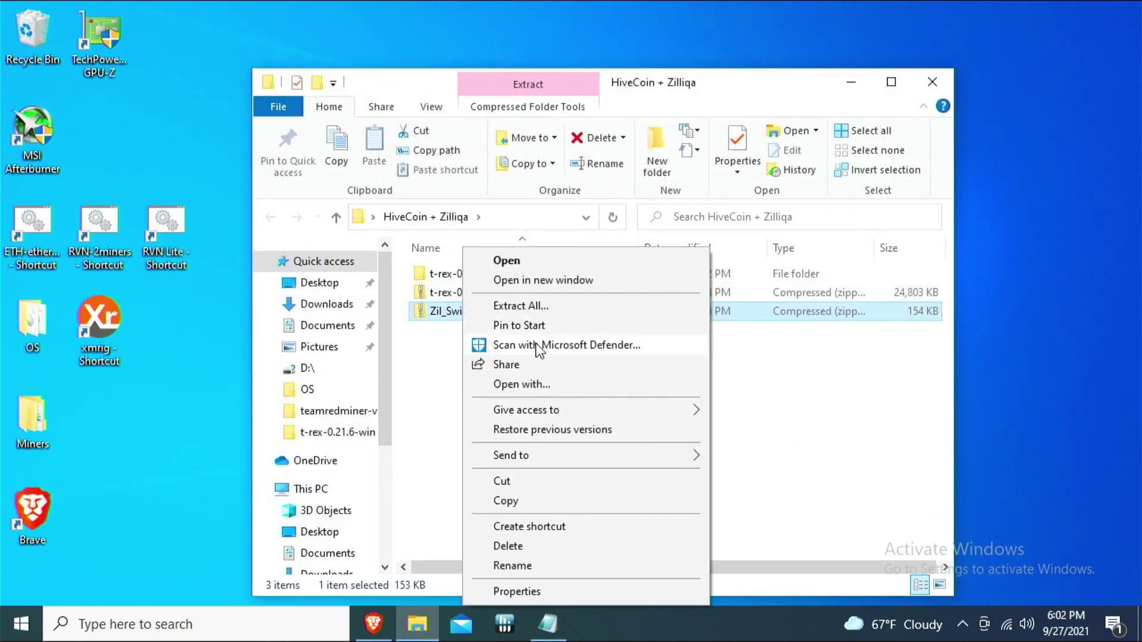
{"action": "left_click", "coordinate": [546, 306]}
{"action": "left_click", "coordinate": [740, 484]}
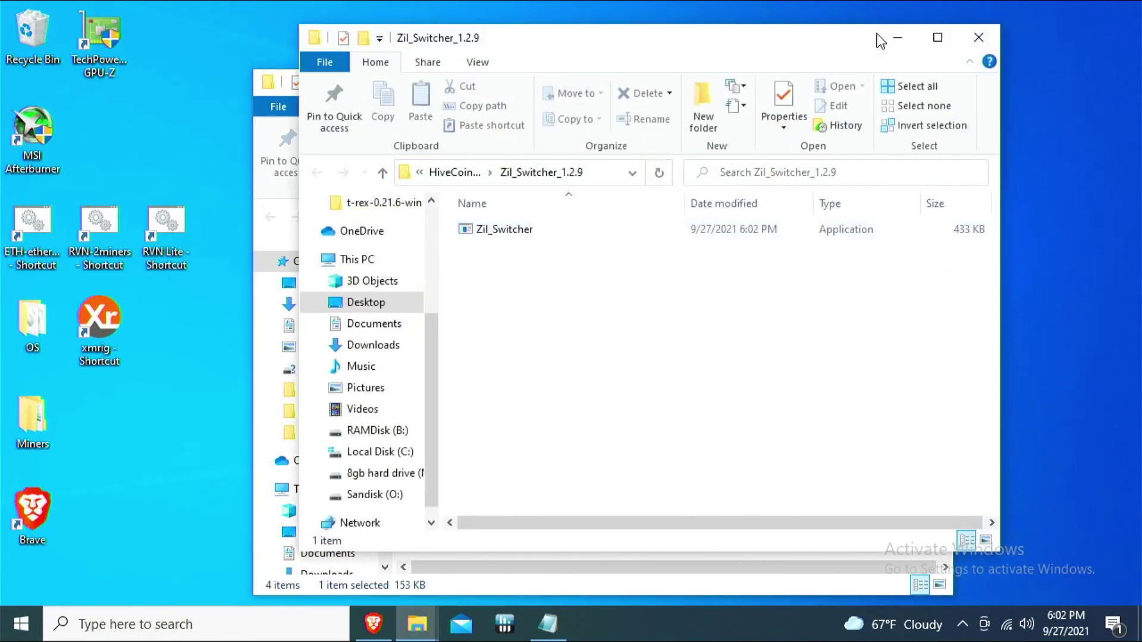
{"action": "left_click", "coordinate": [978, 37]}
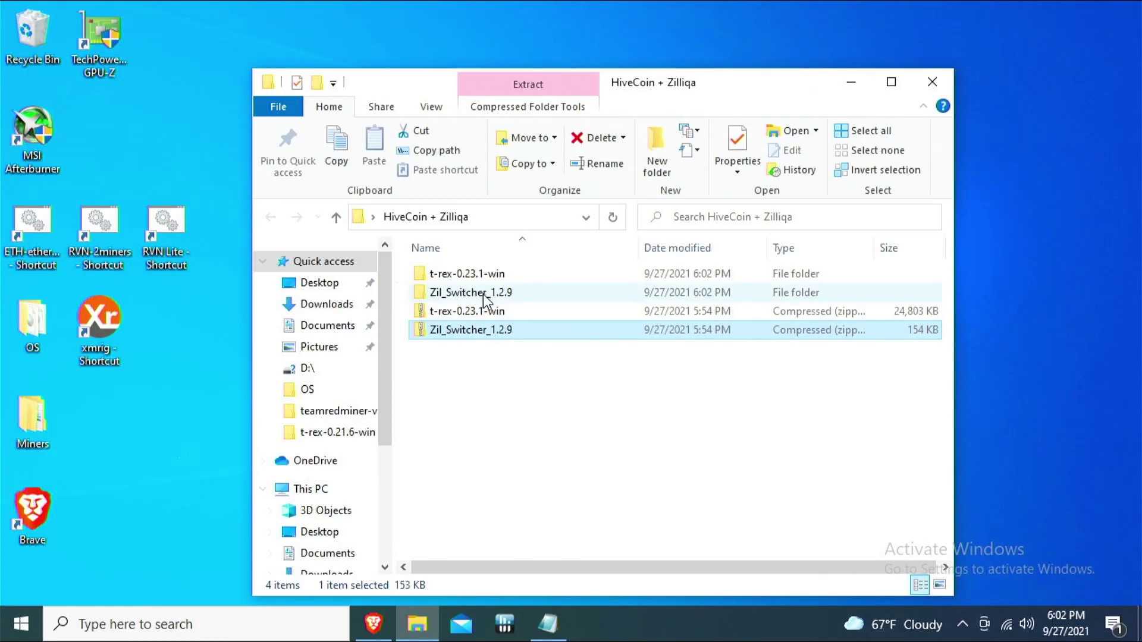
Step: Move the Zil_Switcher application from the extracted Zil_Switcher_1.2.9 folder into the t-rex-0.23.1-win folder
{"action": "left_click", "coordinate": [485, 292]}
{"action": "double_click", "coordinate": [492, 292]}
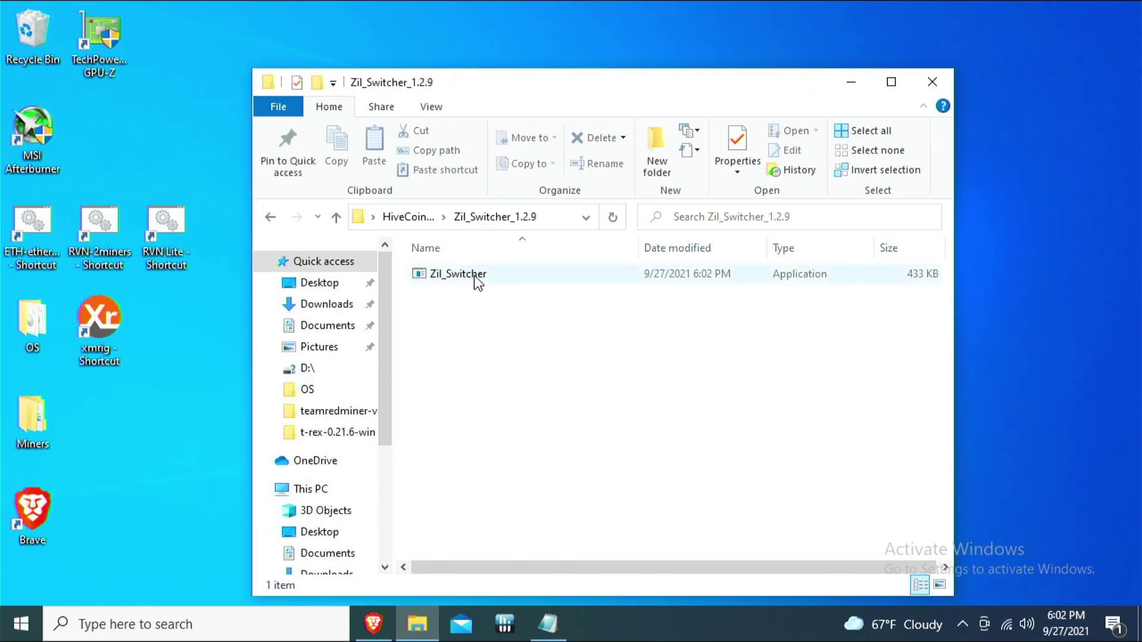
{"action": "right_click", "coordinate": [474, 276]}
{"action": "left_click", "coordinate": [524, 484]}
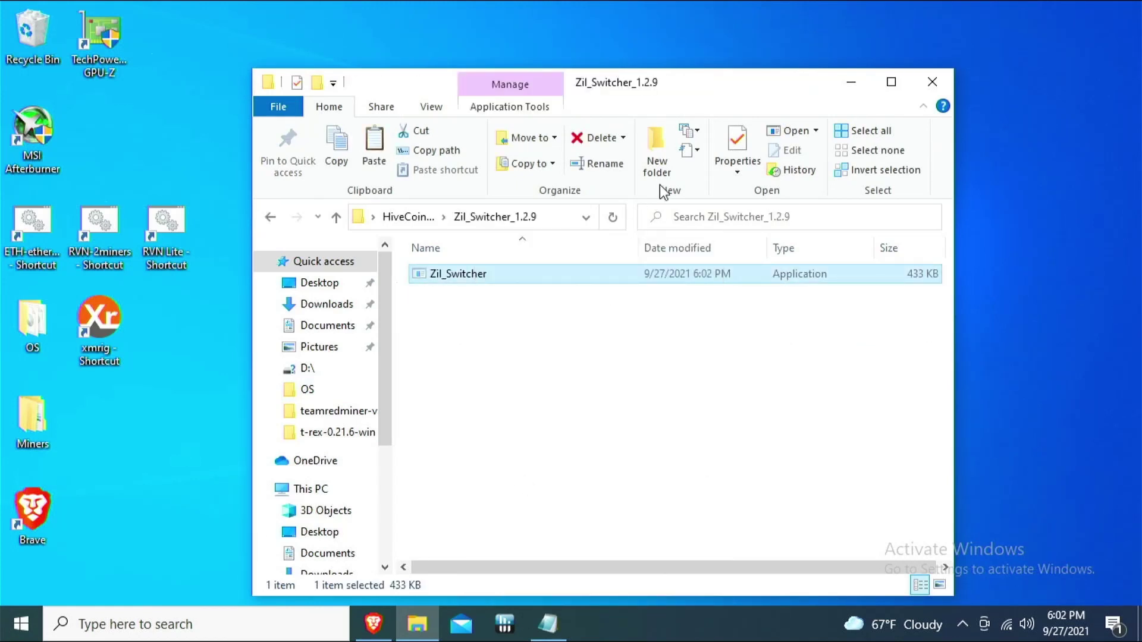
{"action": "left_click", "coordinate": [265, 222]}
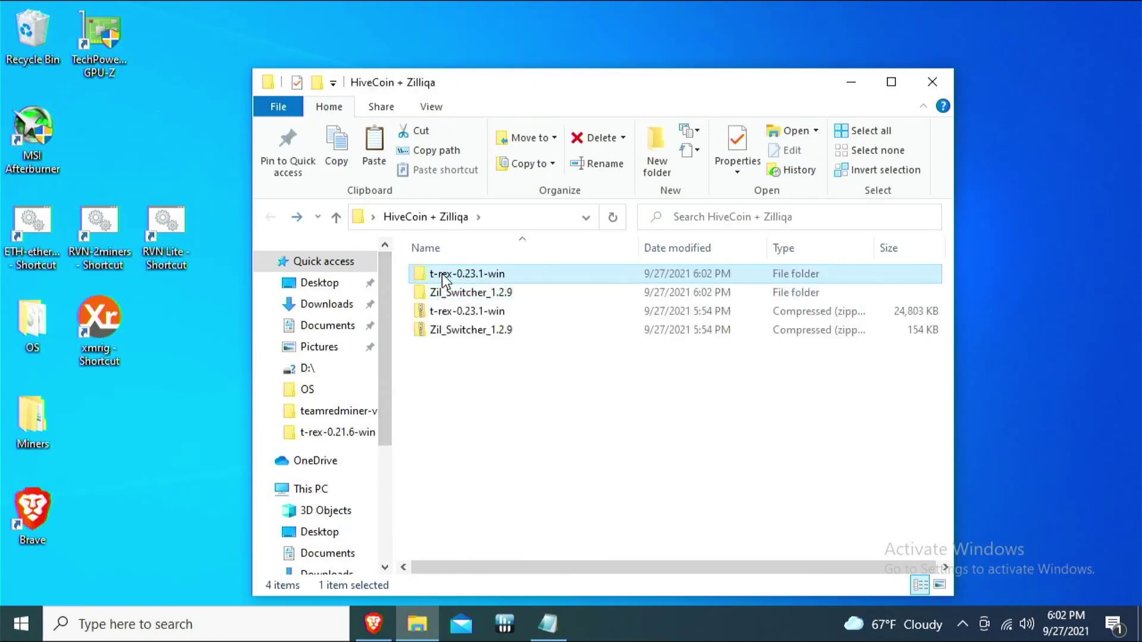
{"action": "right_click", "coordinate": [444, 273]}
{"action": "left_click", "coordinate": [517, 502]}
{"action": "double_click", "coordinate": [470, 280]}
{"action": "scroll", "coordinate": [473, 416], "scroll_direction": "down", "scroll_amount": 5}
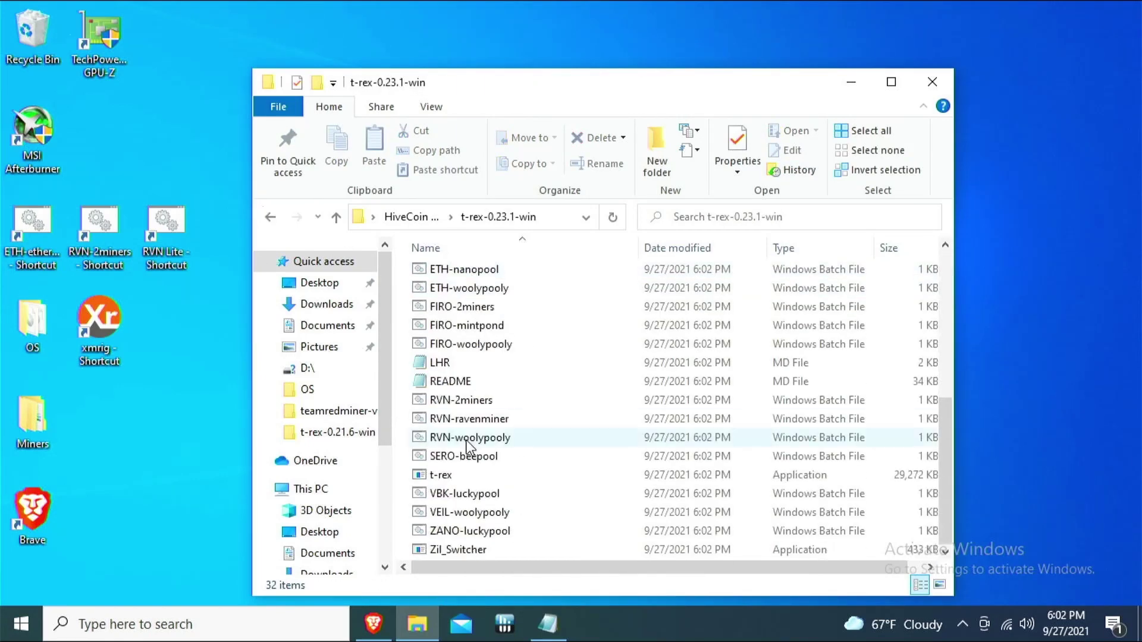
{"action": "left_click", "coordinate": [474, 550]}
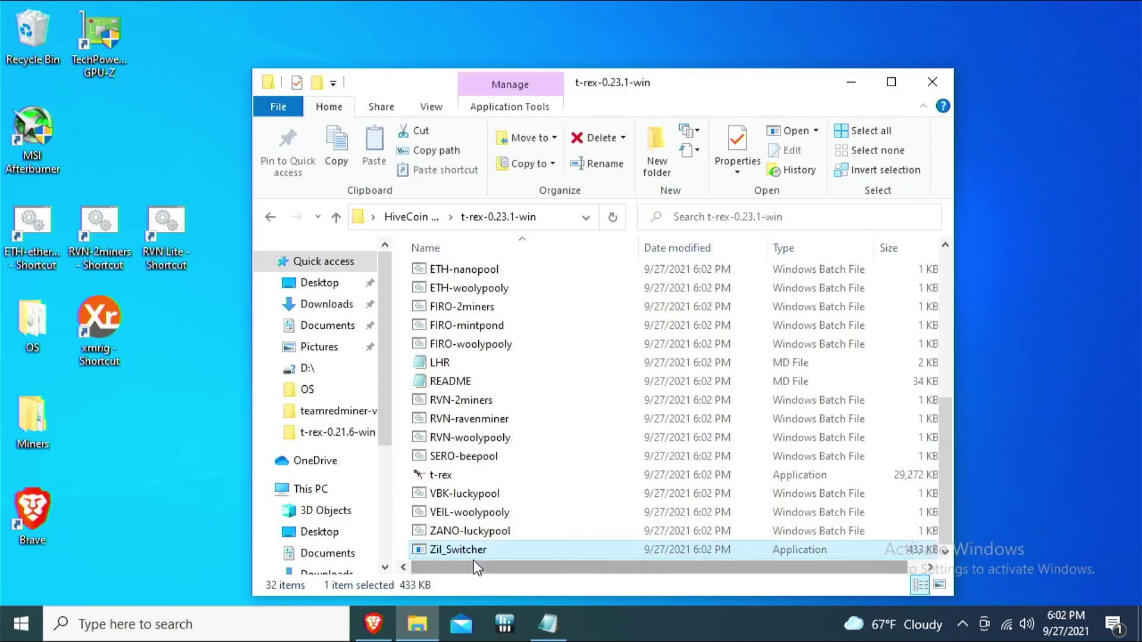
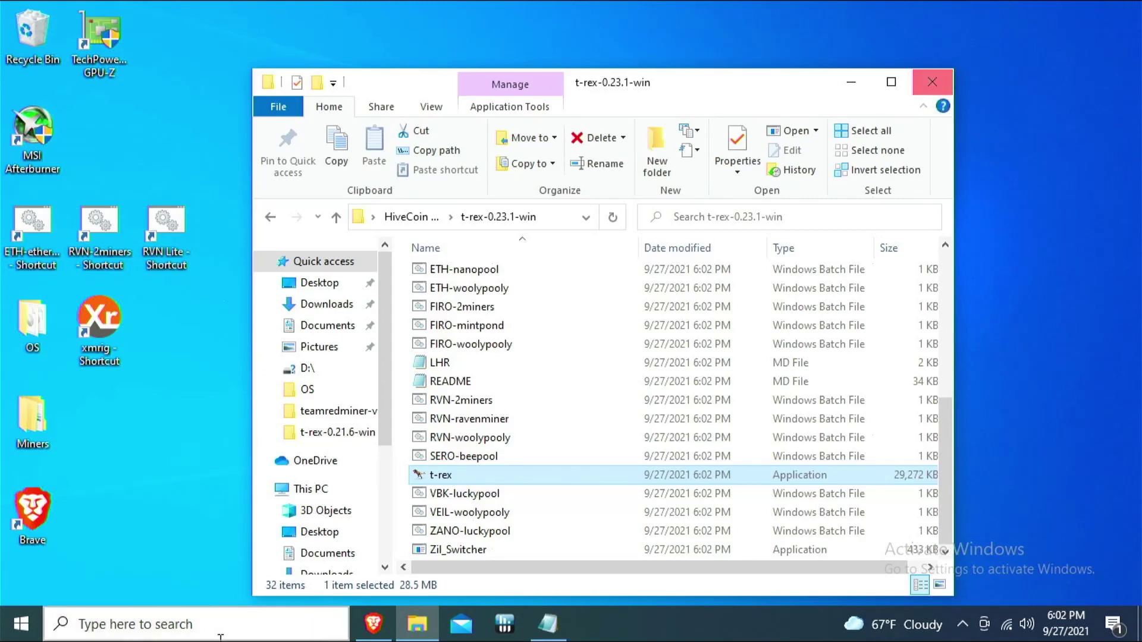
Step: Switch to the Brave browser, open ethermine.org in a new tab and look over its home page
{"action": "left_click", "coordinate": [374, 624]}
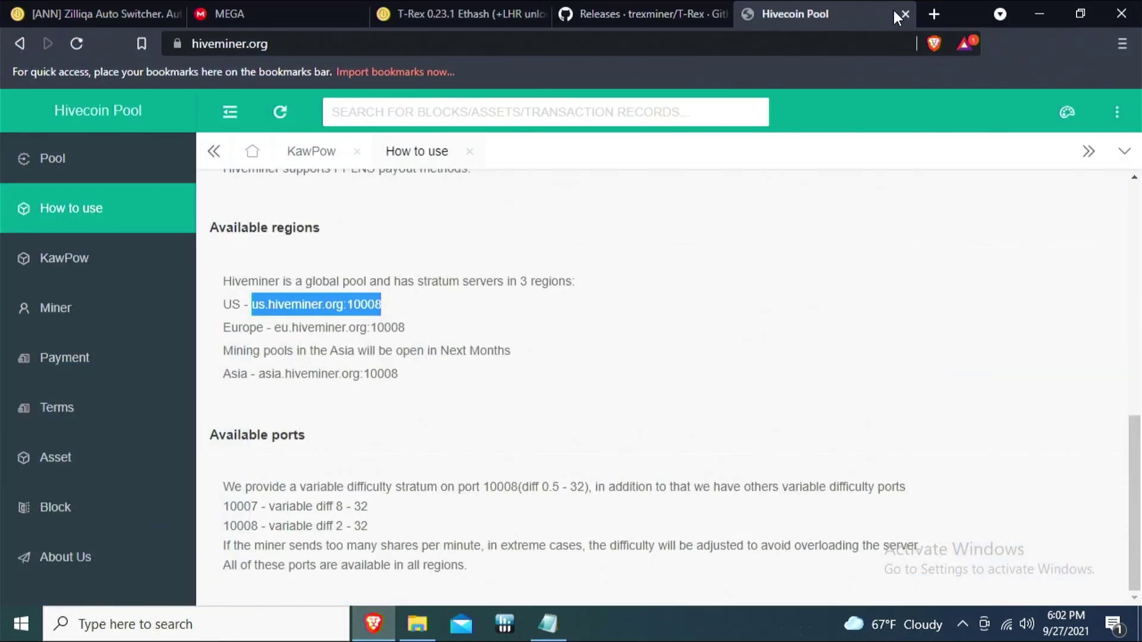
{"action": "left_click", "coordinate": [934, 13]}
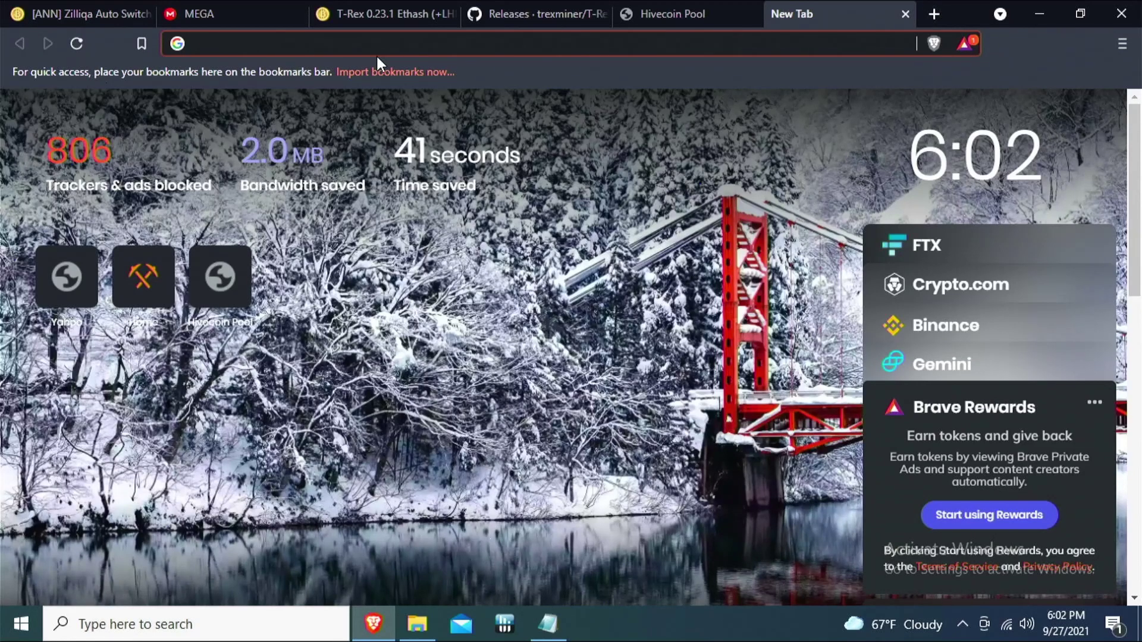
{"action": "type", "text": "et"}
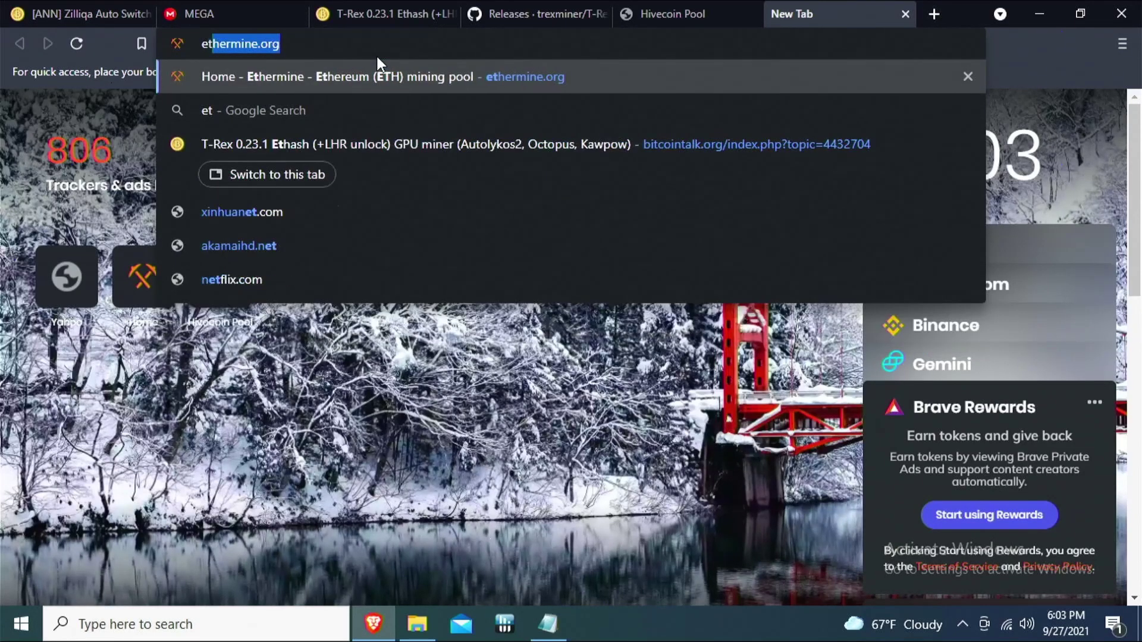
{"action": "type", "text": "hermin"}
{"action": "key", "text": "Return"}
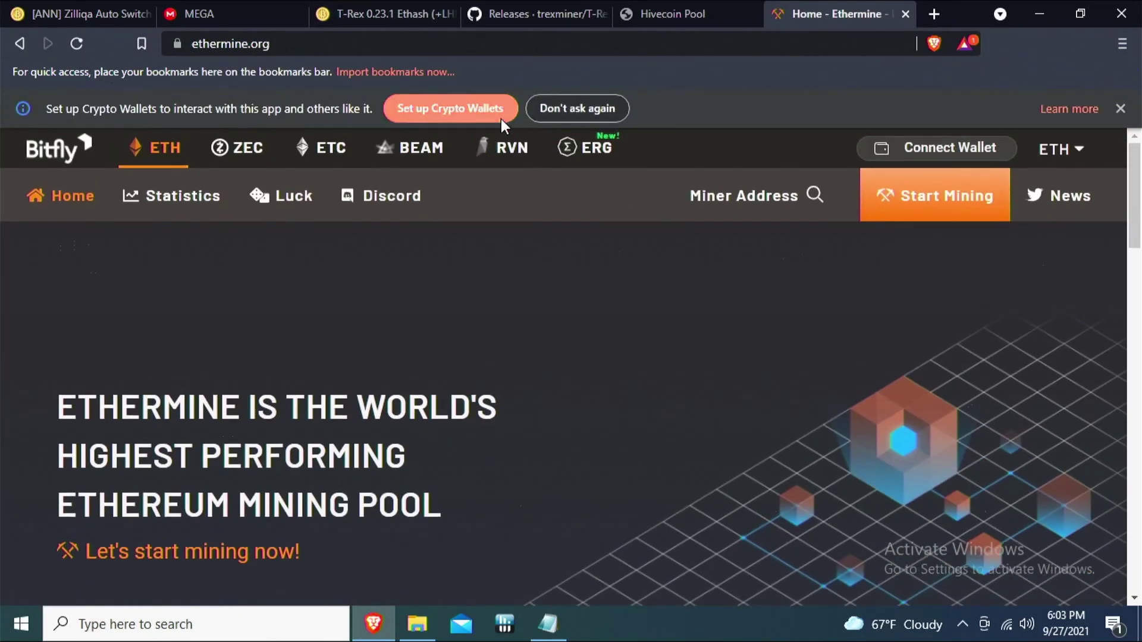
{"action": "scroll", "coordinate": [352, 324], "scroll_direction": "down", "scroll_amount": 8}
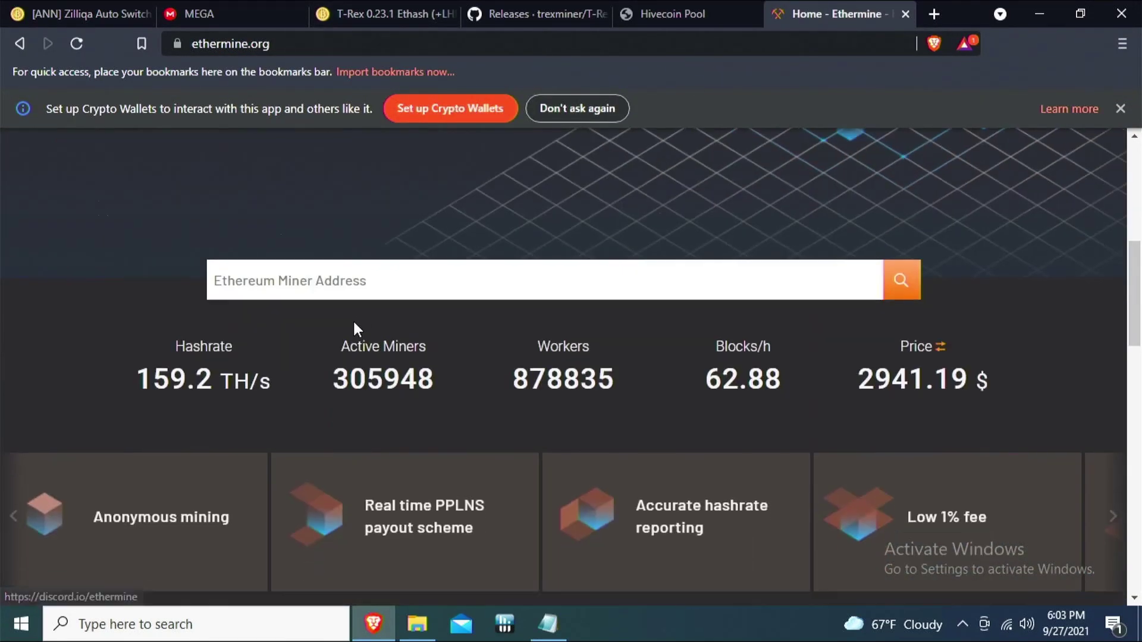
{"action": "scroll", "coordinate": [353, 319], "scroll_direction": "up", "scroll_amount": 5}
{"action": "scroll", "coordinate": [354, 319], "scroll_direction": "up", "scroll_amount": 3}
Step: Open Ethermine's mining start guide and follow the Phoenix Miner download and configuration link
{"action": "left_click", "coordinate": [923, 214]}
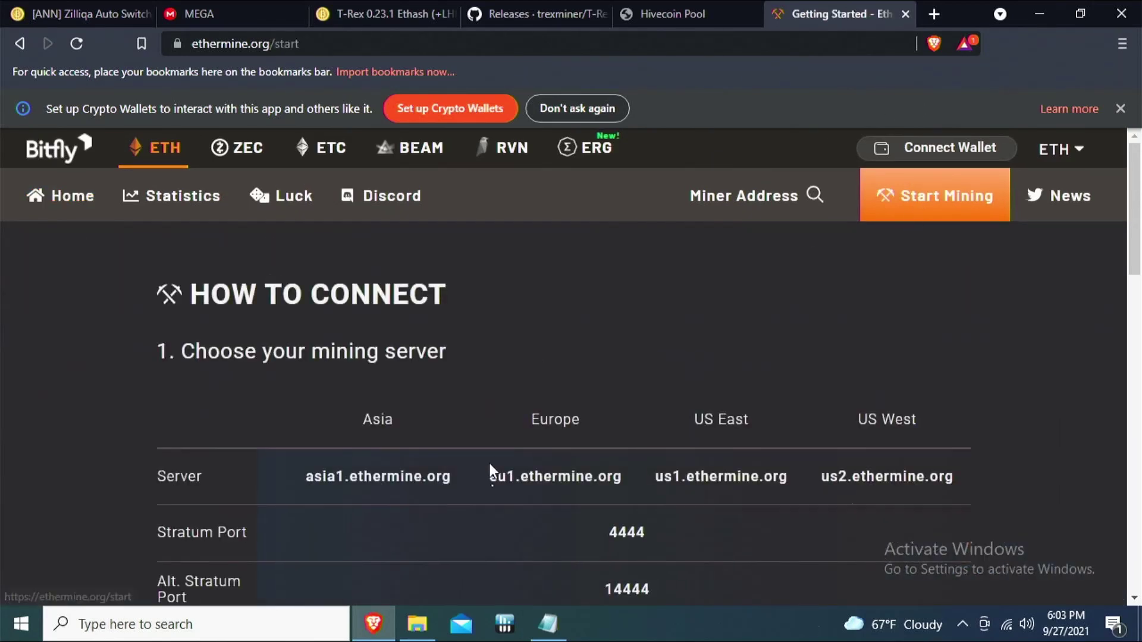
{"action": "scroll", "coordinate": [476, 472], "scroll_direction": "down", "scroll_amount": 5}
{"action": "scroll", "coordinate": [470, 470], "scroll_direction": "down", "scroll_amount": 9}
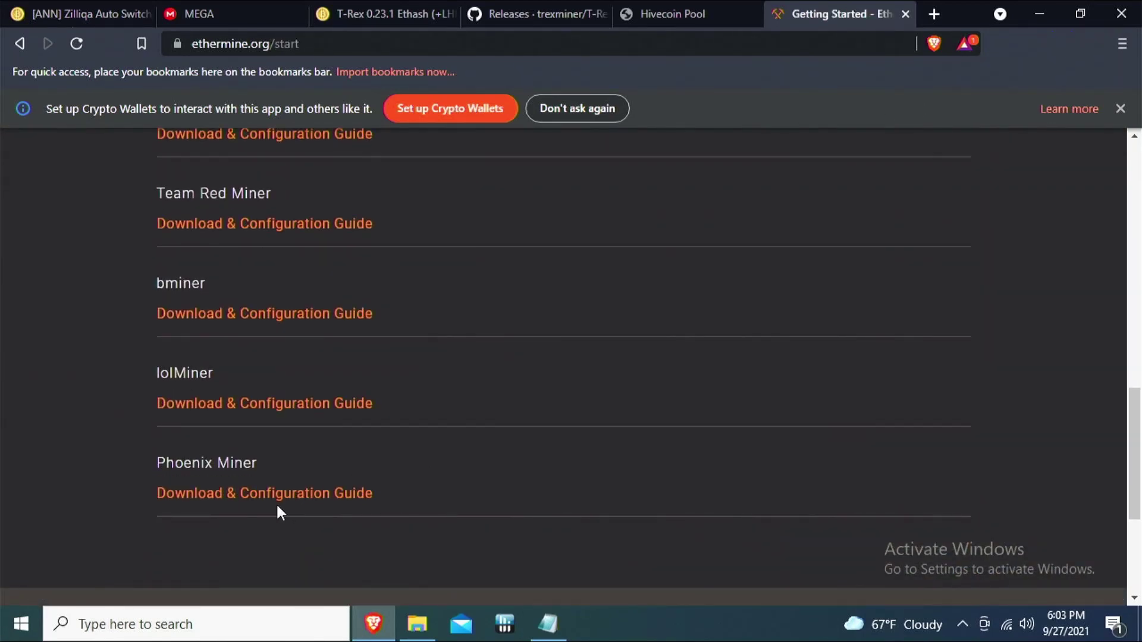
{"action": "left_click", "coordinate": [269, 495]}
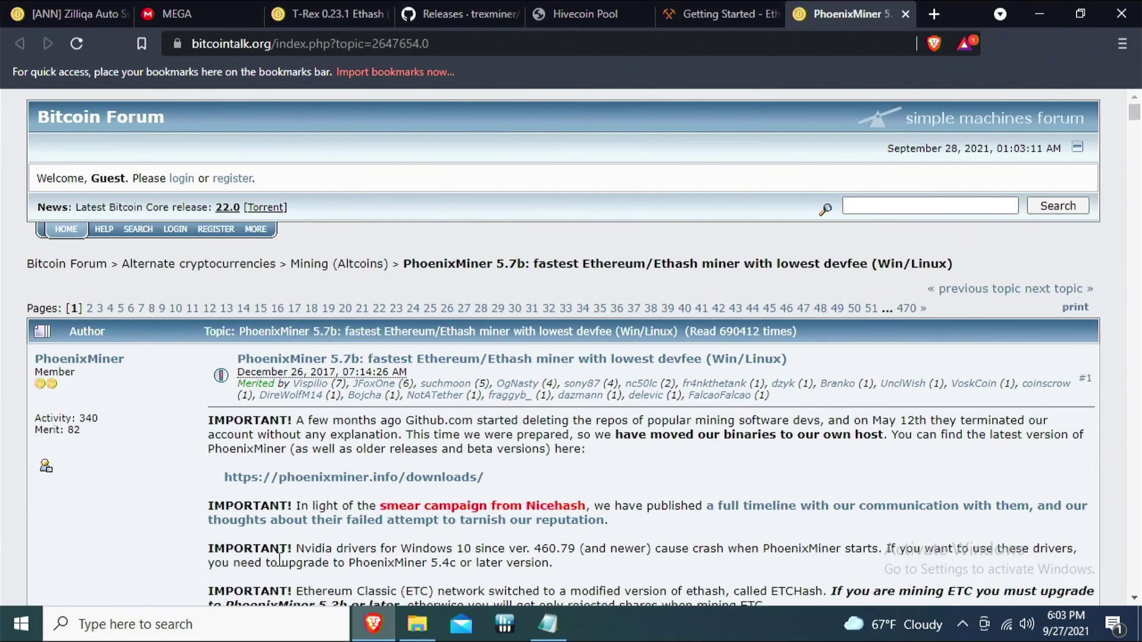
Step: Download PhoenixMiner_5.6d_Windows.zip from phoenixminer.info/downloads and save it in the HiveCoin + Zilliqa folder
{"action": "scroll", "coordinate": [369, 356], "scroll_direction": "down", "scroll_amount": 3}
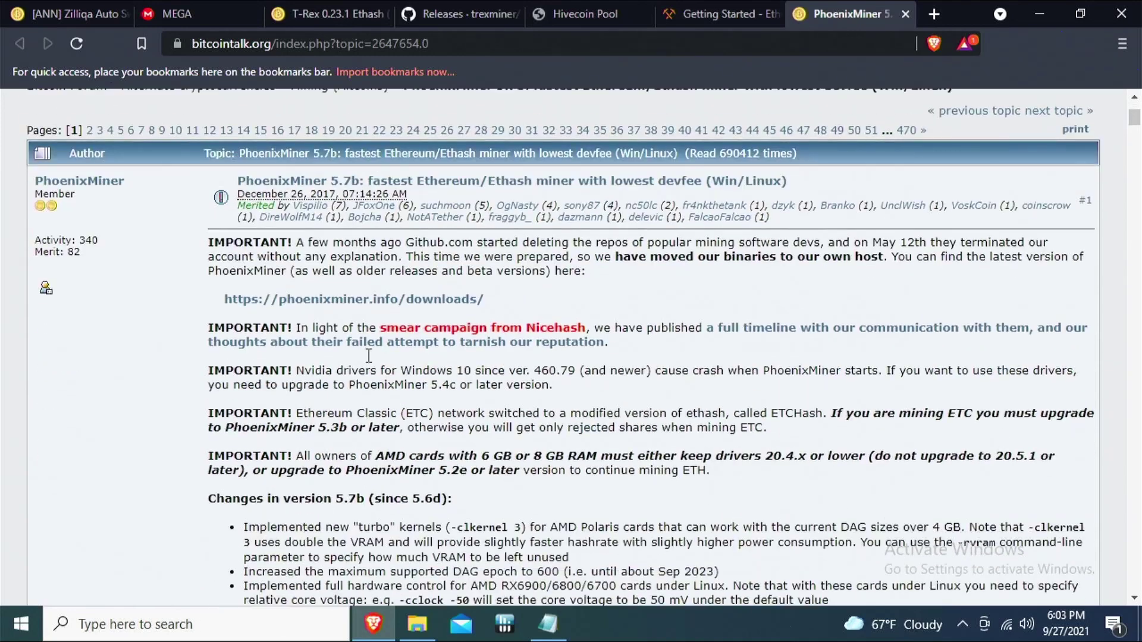
{"action": "left_click", "coordinate": [392, 300]}
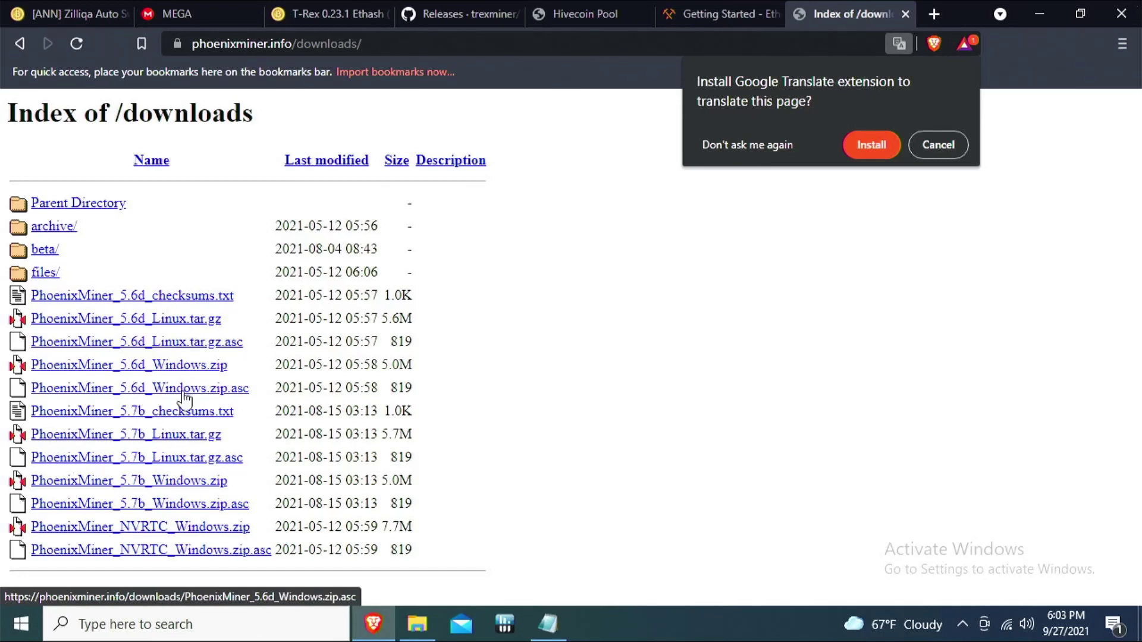
{"action": "left_click", "coordinate": [172, 369]}
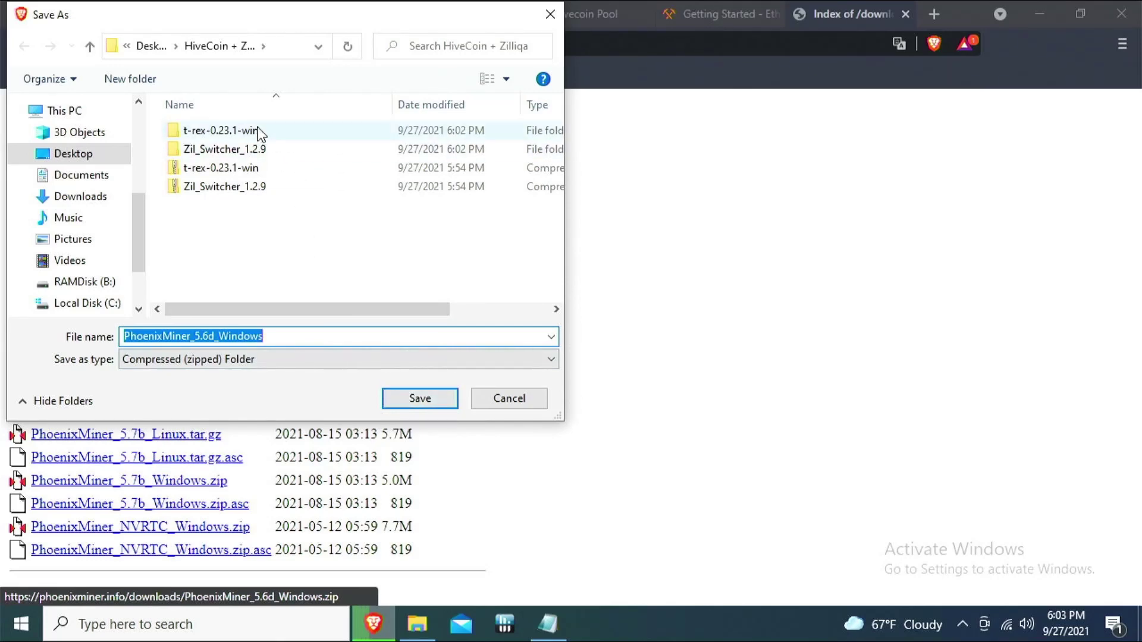
{"action": "left_click", "coordinate": [416, 399]}
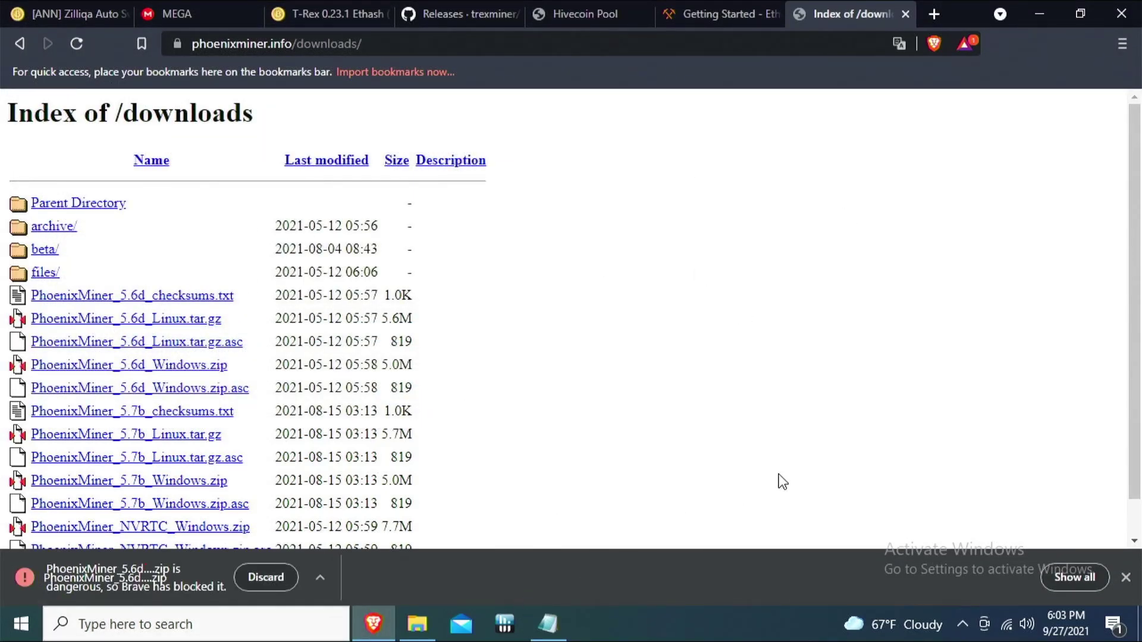
Step: Keep the blocked PhoenixMiner_5.6d_Windows.zip download anyway, and close the browser's downloads page and the PhoenixMiner file index
{"action": "left_click", "coordinate": [1068, 582]}
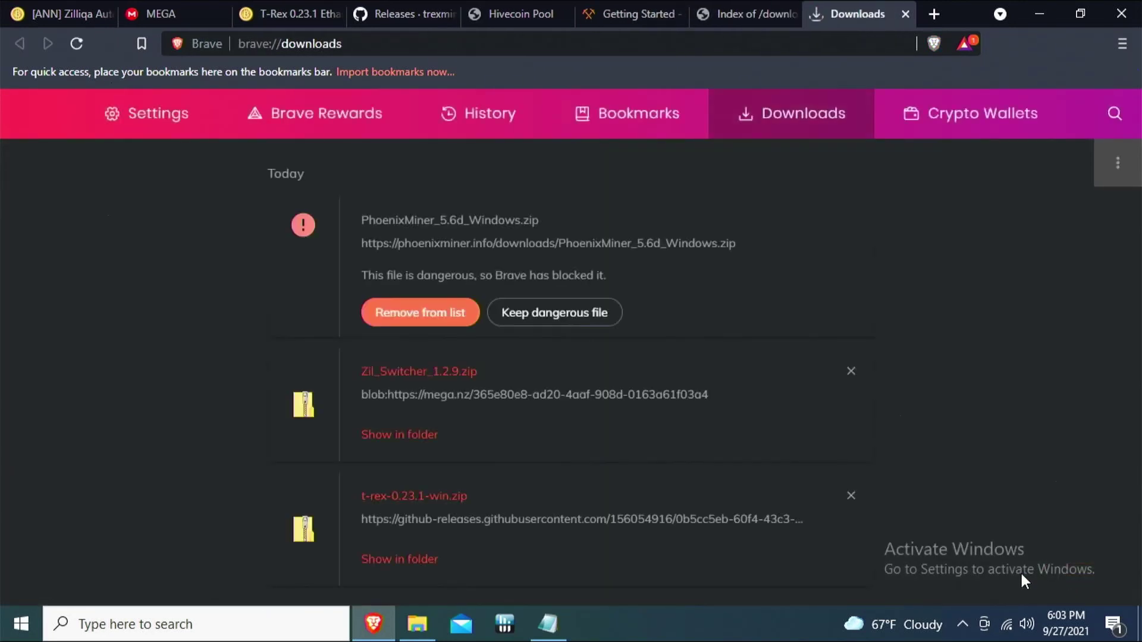
{"action": "left_click", "coordinate": [556, 317]}
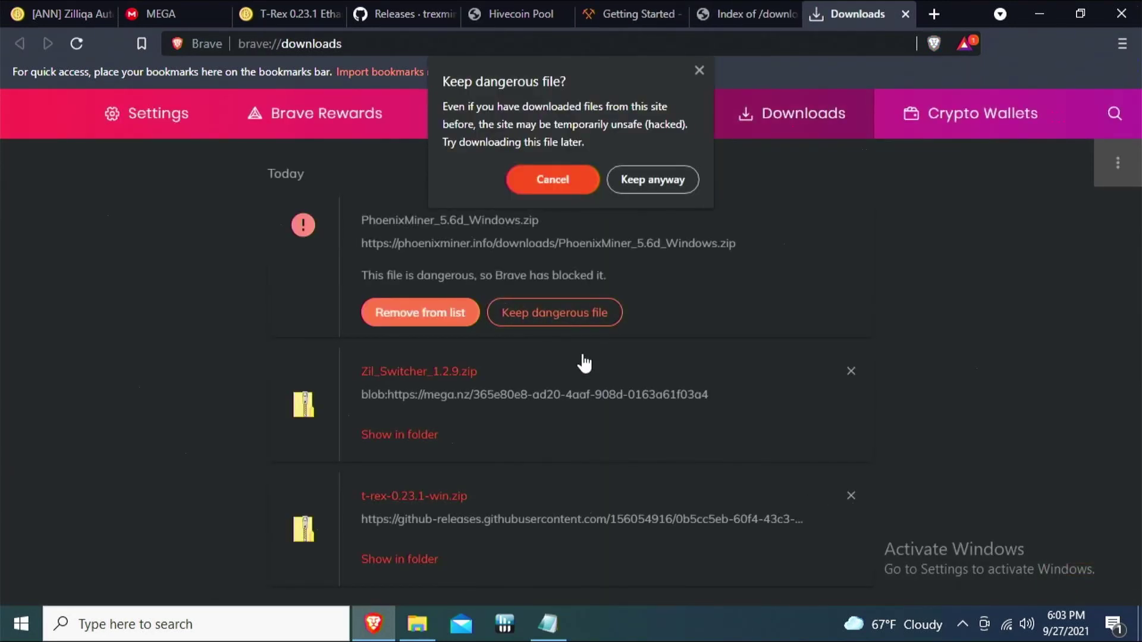
{"action": "left_click", "coordinate": [653, 177]}
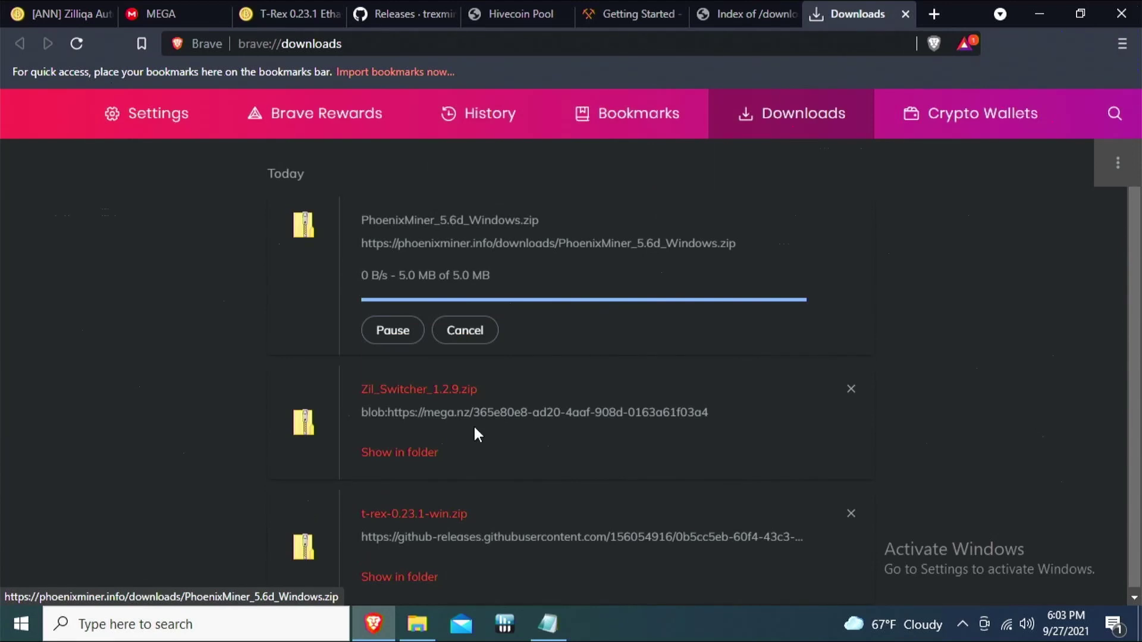
{"action": "left_click", "coordinate": [905, 14]}
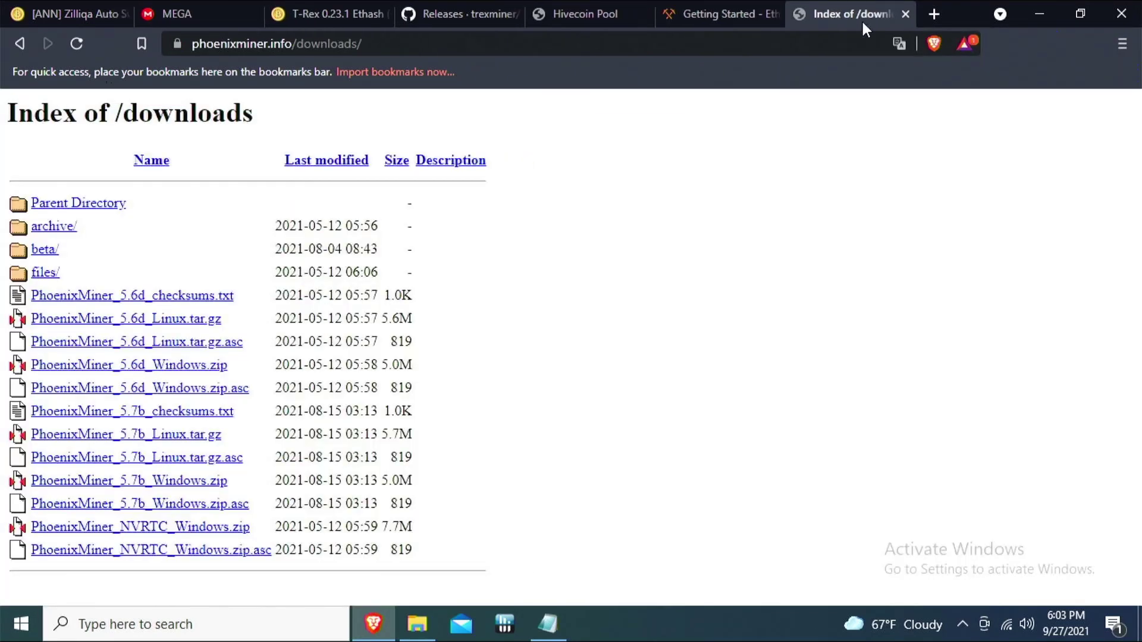
{"action": "left_click", "coordinate": [903, 14]}
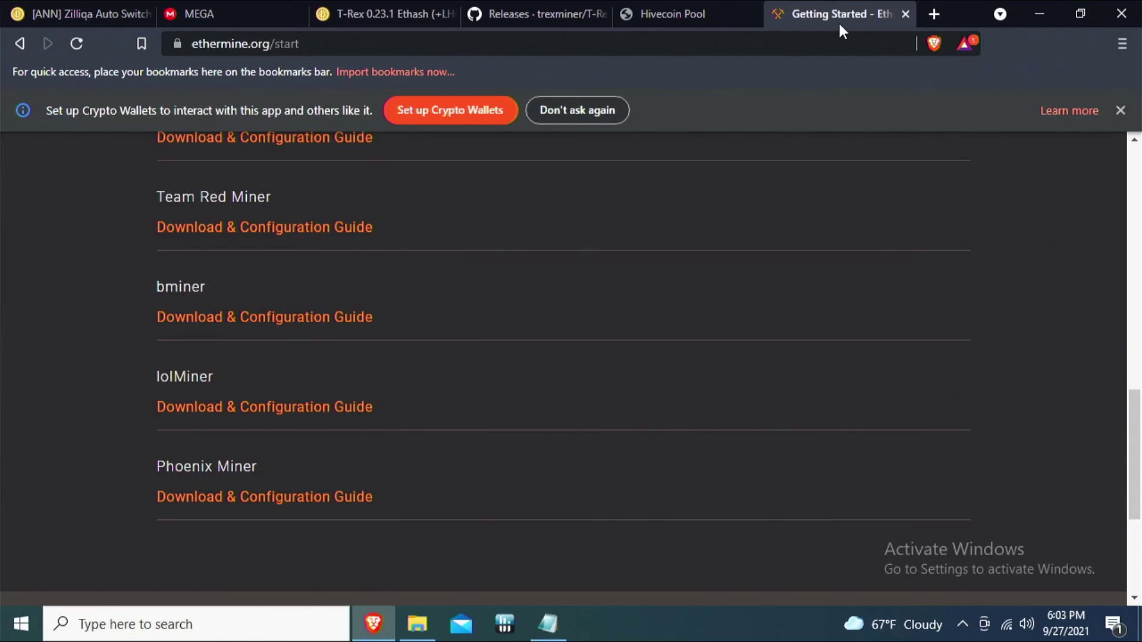
Step: Return to the HiveCoin + Zilliqa folder and extract the PhoenixMiner_5.6d_Windows archive into its own folder
{"action": "left_click", "coordinate": [1040, 14]}
{"action": "left_click", "coordinate": [271, 217]}
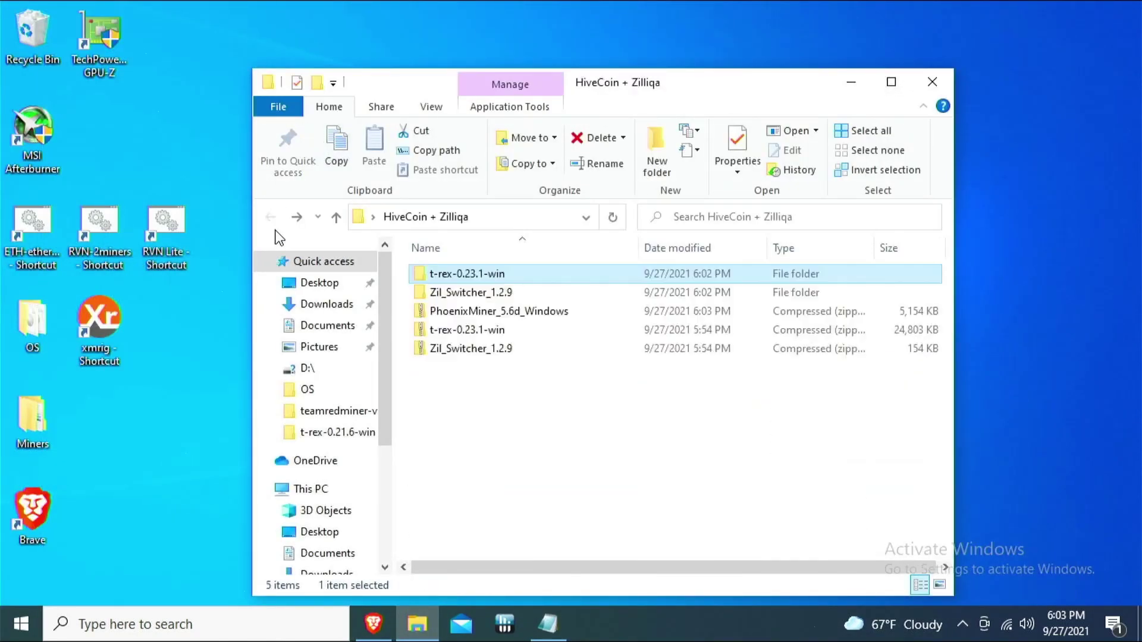
{"action": "right_click", "coordinate": [505, 316]}
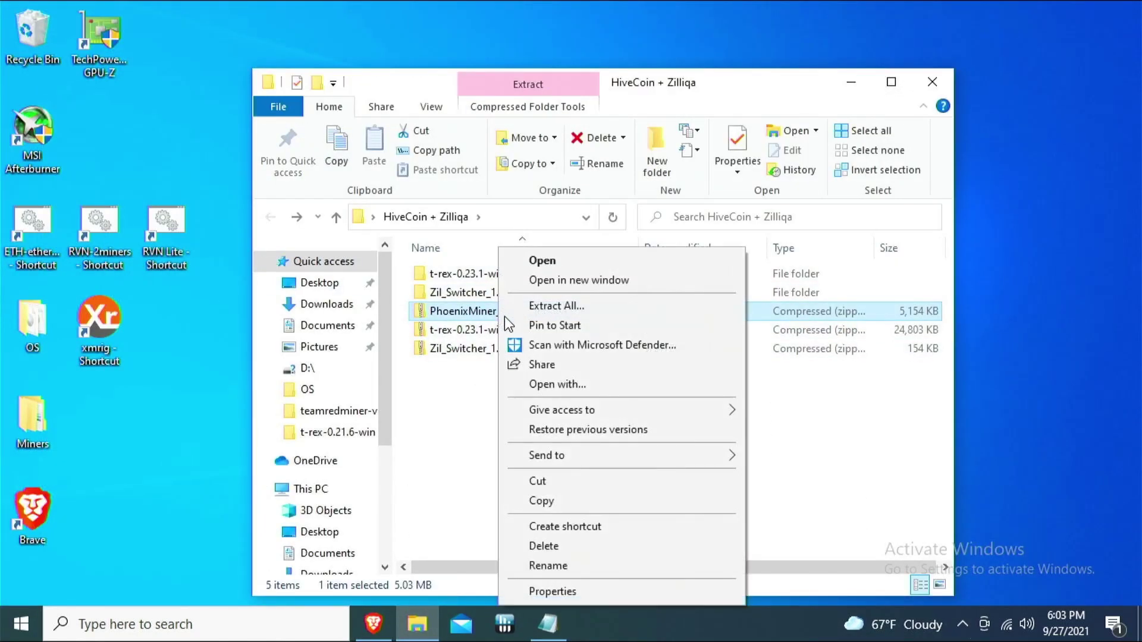
{"action": "left_click", "coordinate": [542, 305]}
{"action": "left_click", "coordinate": [714, 483]}
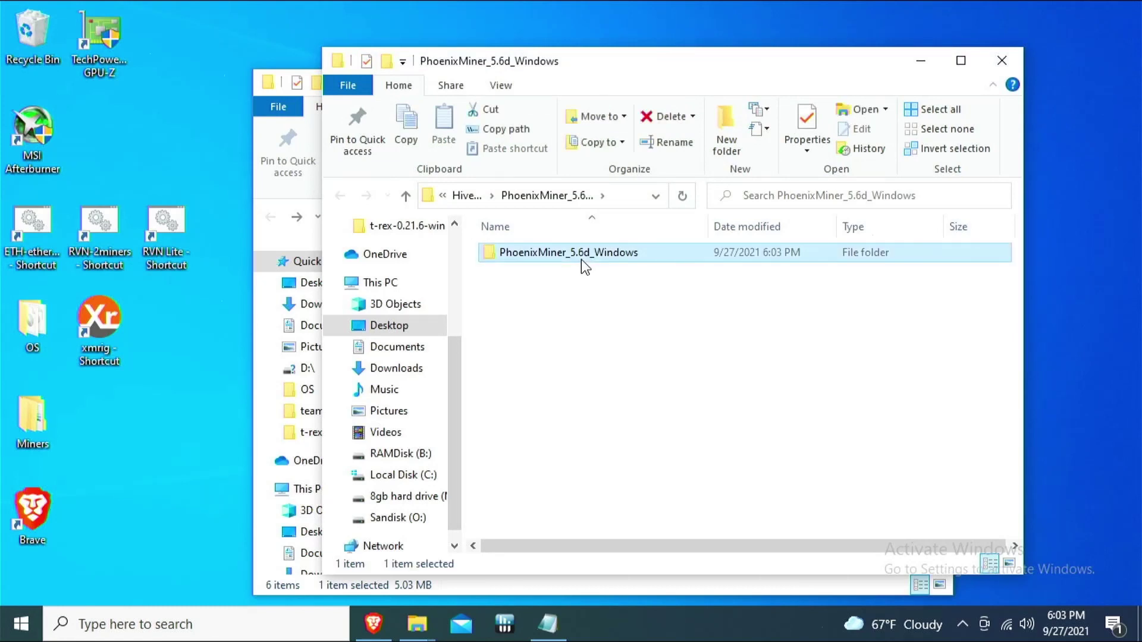
Step: Move all PhoenixMiner files from the inner PhoenixMiner_5.6d_Windows folder into the t-rex-0.23.1-win folder
{"action": "double_click", "coordinate": [581, 259]}
{"action": "left_click_drag", "start_coordinate": [583, 531], "coordinate": [523, 238]}
{"action": "right_click", "coordinate": [513, 274]}
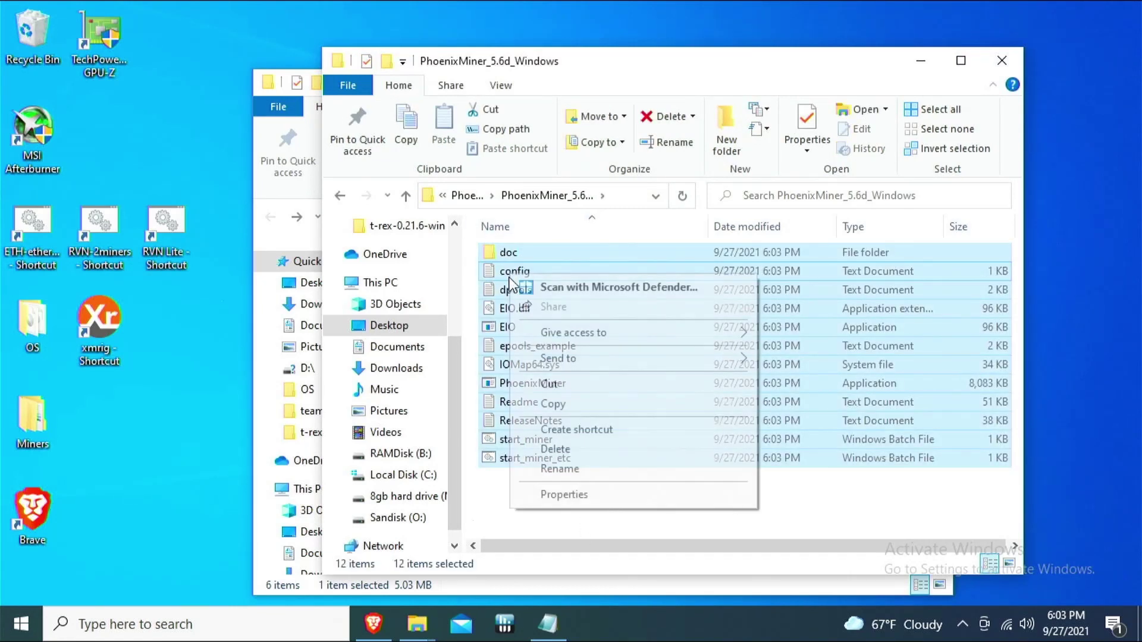
{"action": "left_click", "coordinate": [553, 383]}
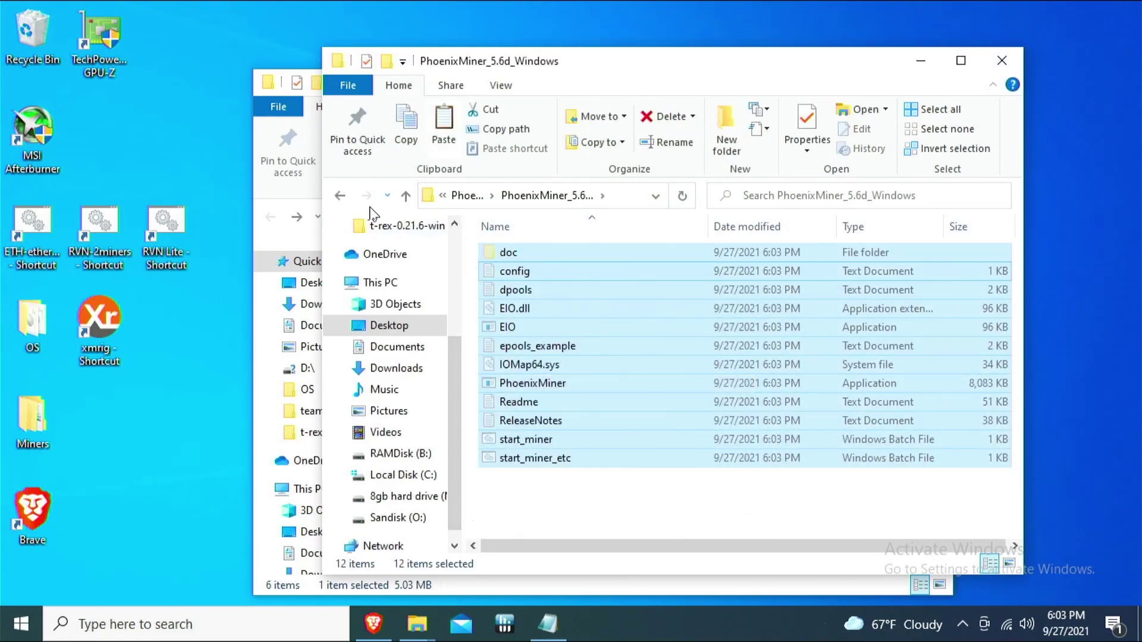
{"action": "left_click", "coordinate": [340, 196]}
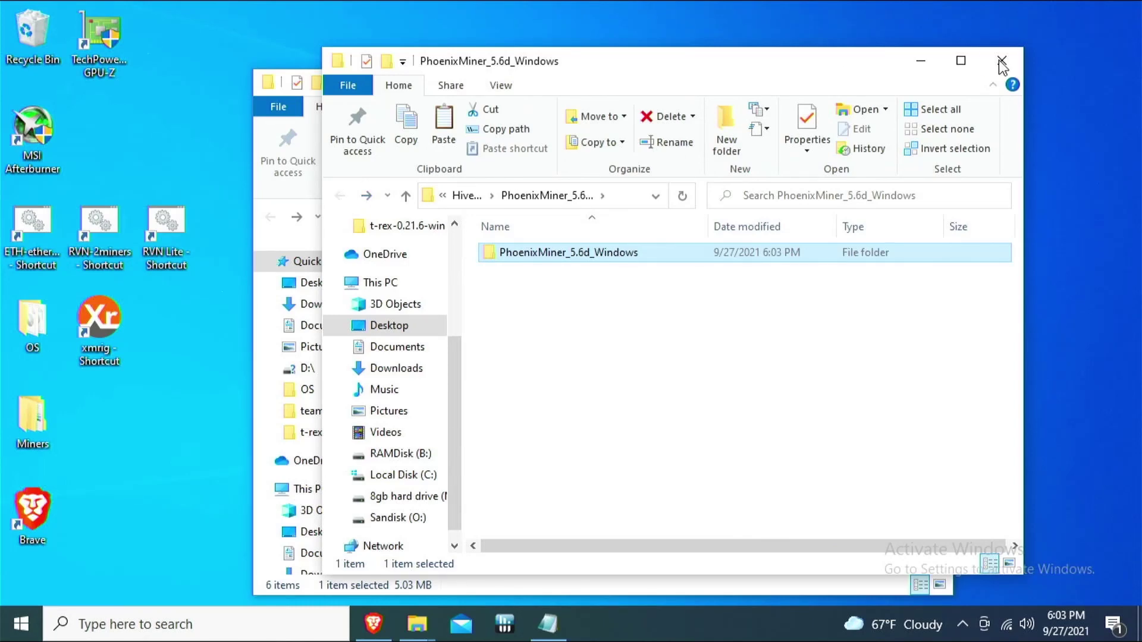
{"action": "left_click", "coordinate": [1002, 62]}
{"action": "left_click", "coordinate": [470, 292]}
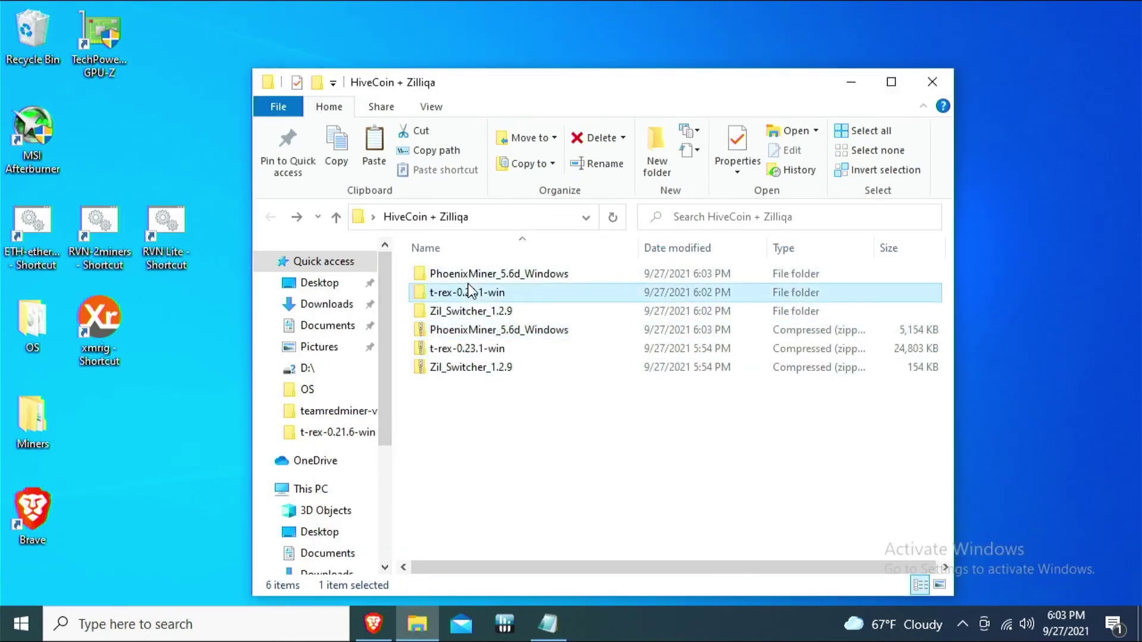
{"action": "right_click", "coordinate": [469, 286]}
{"action": "left_click", "coordinate": [507, 503]}
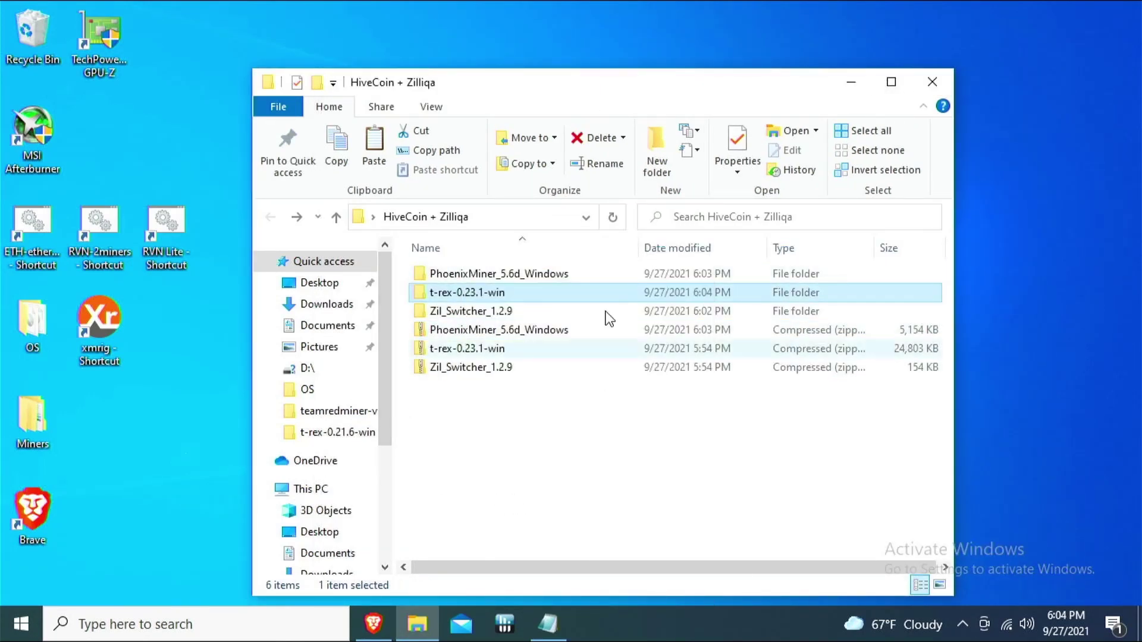
Step: Open the RVN-2miners batch file in the t-rex-0.23.1-win folder for editing, allowing it past the SmartScreen block
{"action": "double_click", "coordinate": [527, 294]}
{"action": "scroll", "coordinate": [530, 357], "scroll_direction": "down", "scroll_amount": 8}
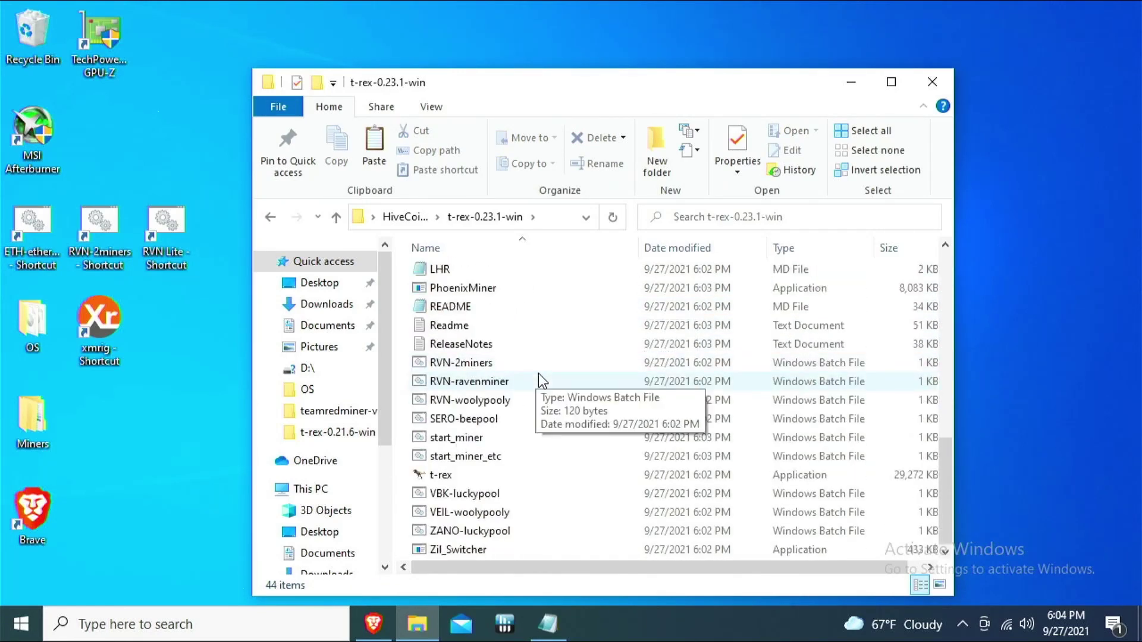
{"action": "scroll", "coordinate": [504, 511], "scroll_direction": "up", "scroll_amount": 4}
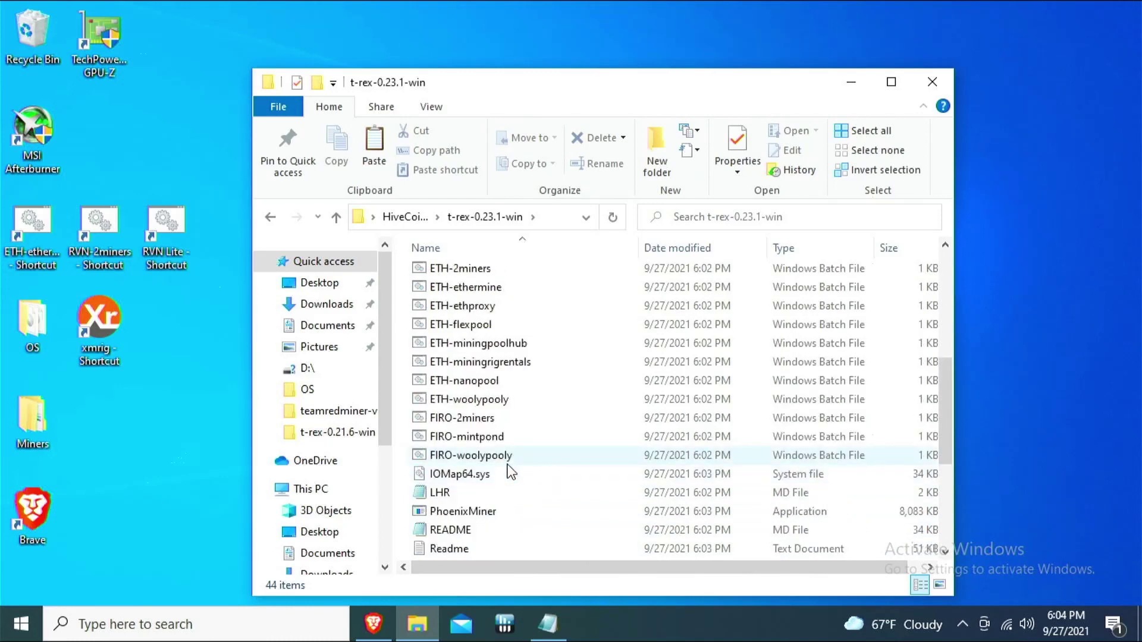
{"action": "left_click", "coordinate": [485, 511]}
{"action": "scroll", "coordinate": [510, 484], "scroll_direction": "down", "scroll_amount": 4}
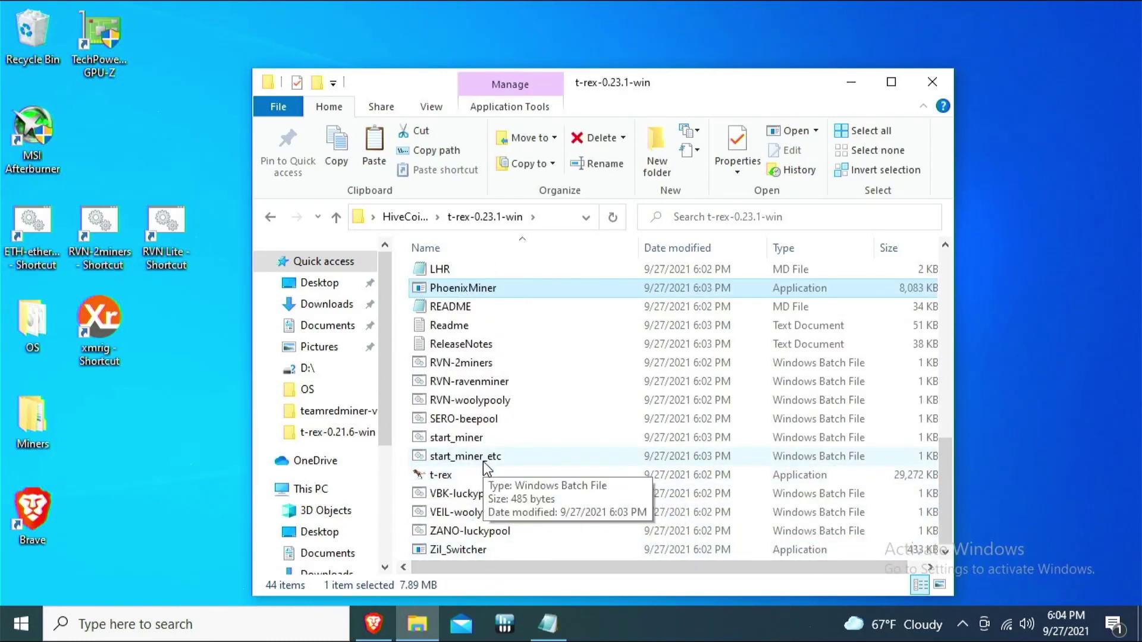
{"action": "left_click", "coordinate": [502, 363]}
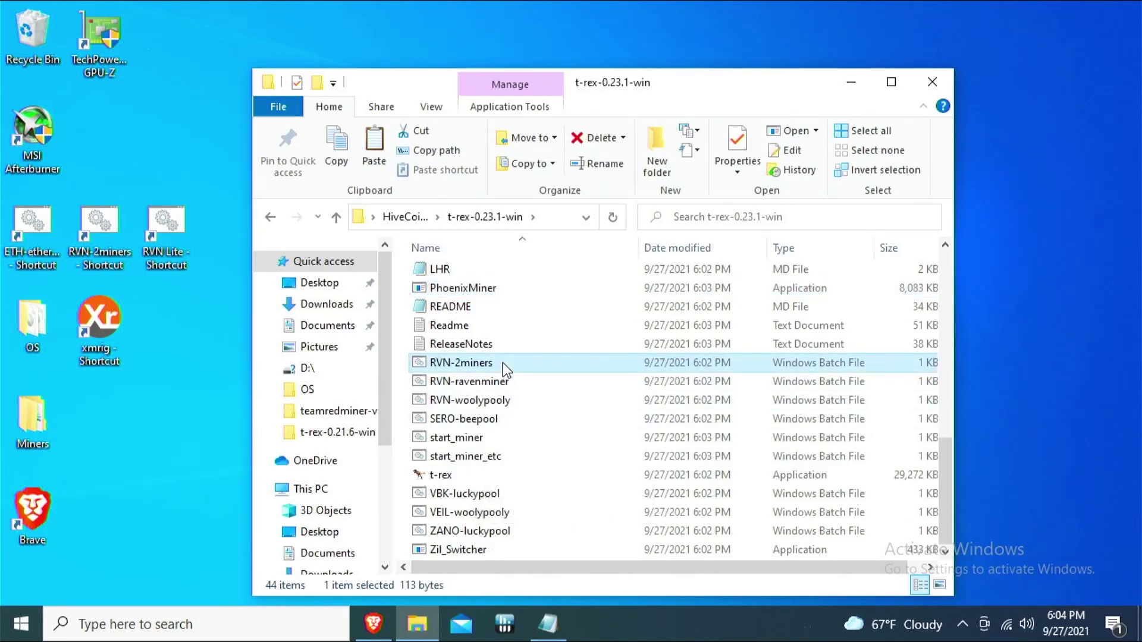
{"action": "right_click", "coordinate": [503, 363]}
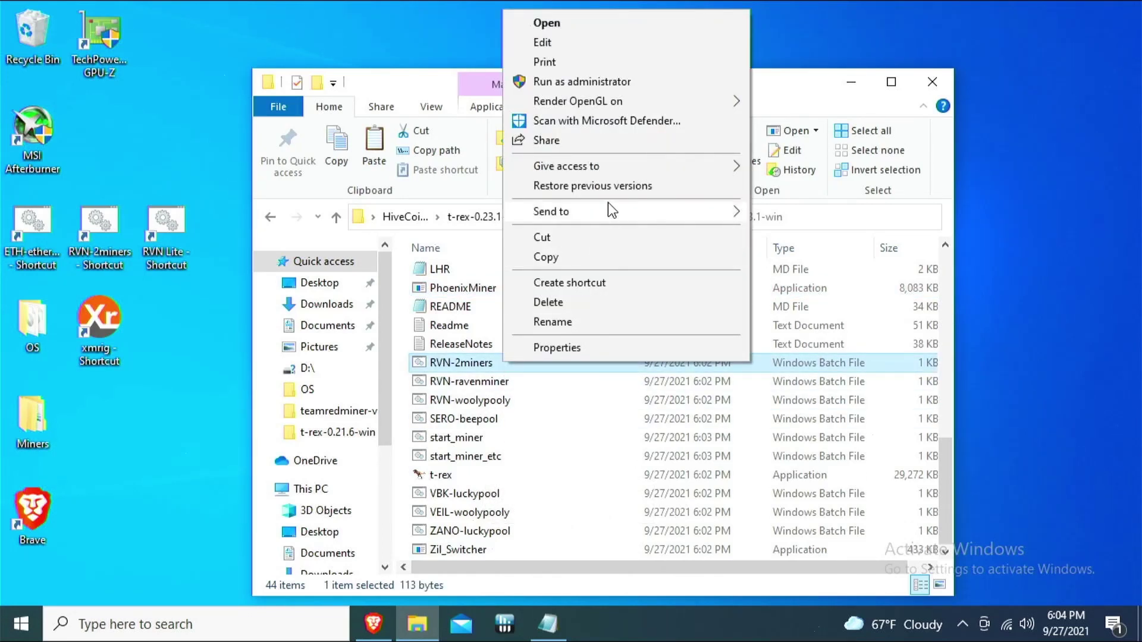
{"action": "left_click", "coordinate": [608, 41]}
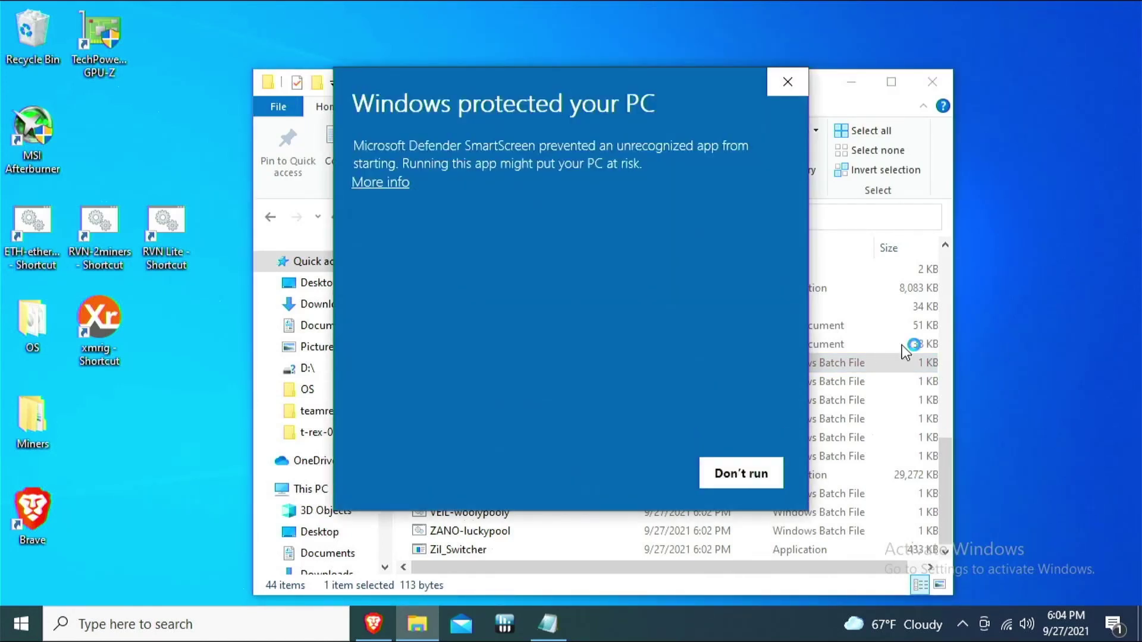
{"action": "left_click", "coordinate": [392, 183]}
{"action": "left_click", "coordinate": [660, 472]}
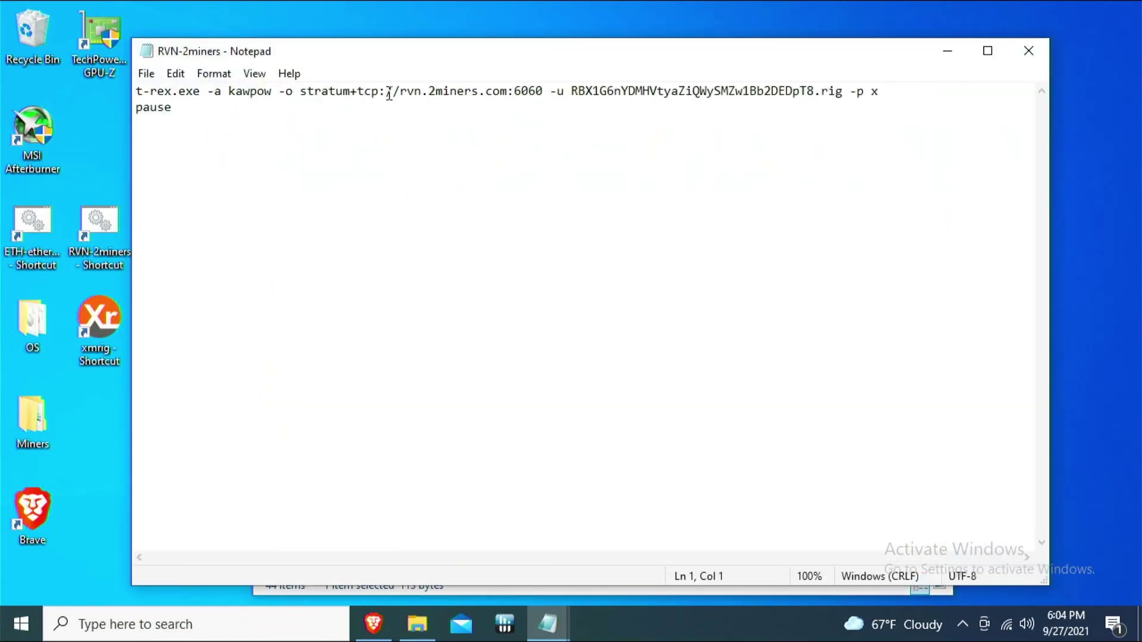
Step: Replace the pool address in RVN-2miners with us.hiveminer.org:10008, copied from the Hivecoin Pool website's US region entry
{"action": "left_click_drag", "start_coordinate": [400, 95], "coordinate": [545, 94]}
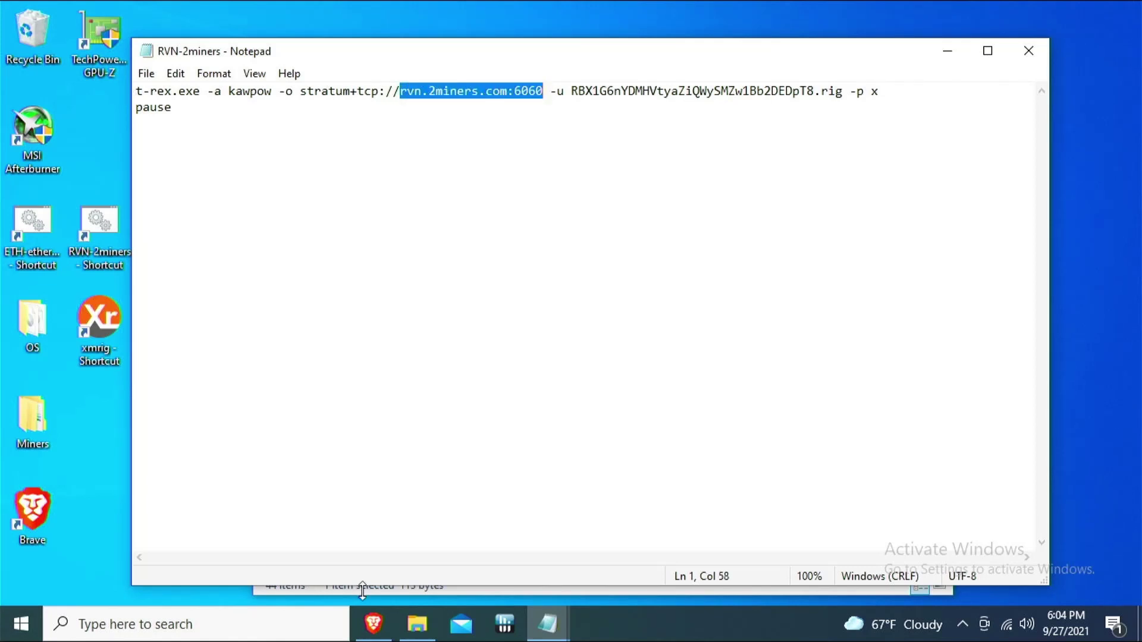
{"action": "left_click", "coordinate": [373, 623]}
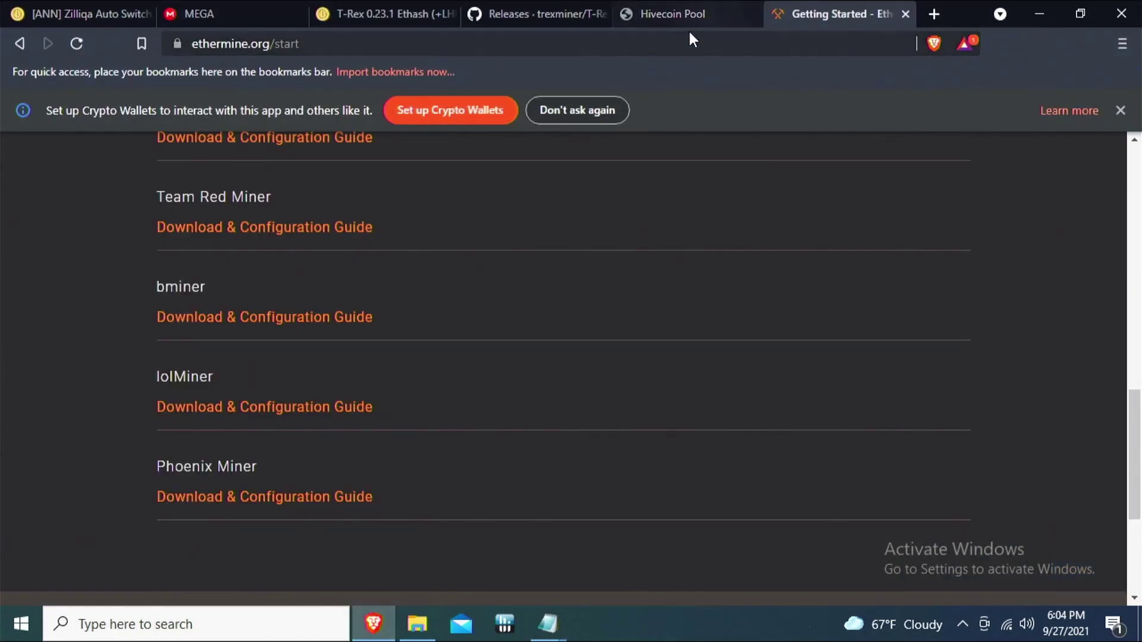
{"action": "left_click", "coordinate": [672, 14]}
{"action": "right_click", "coordinate": [320, 303]}
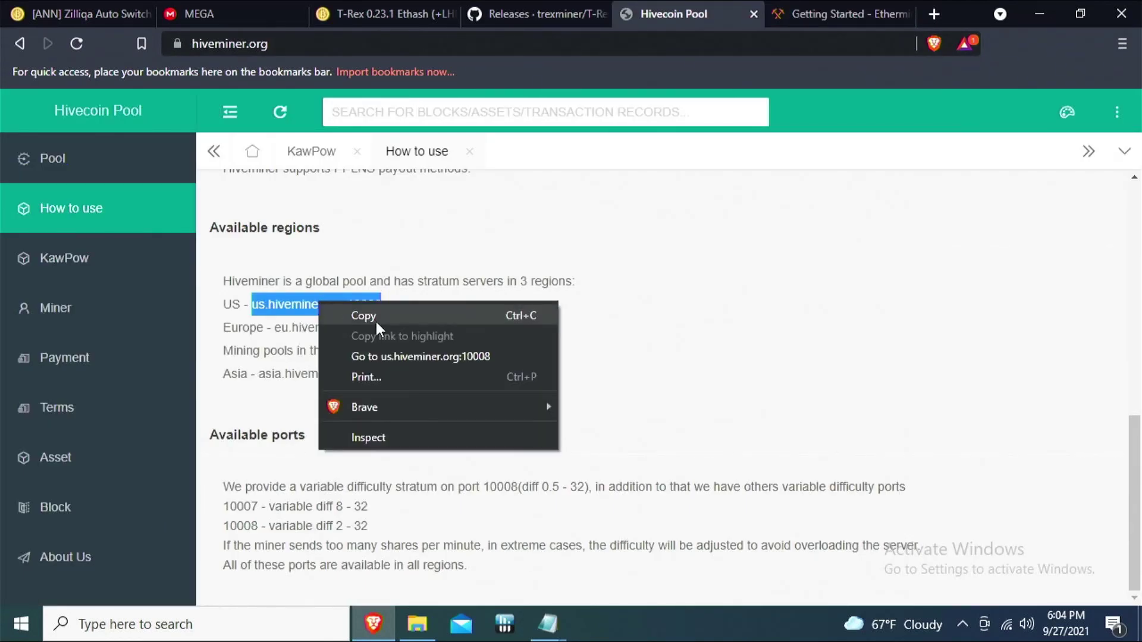
{"action": "left_click", "coordinate": [376, 316]}
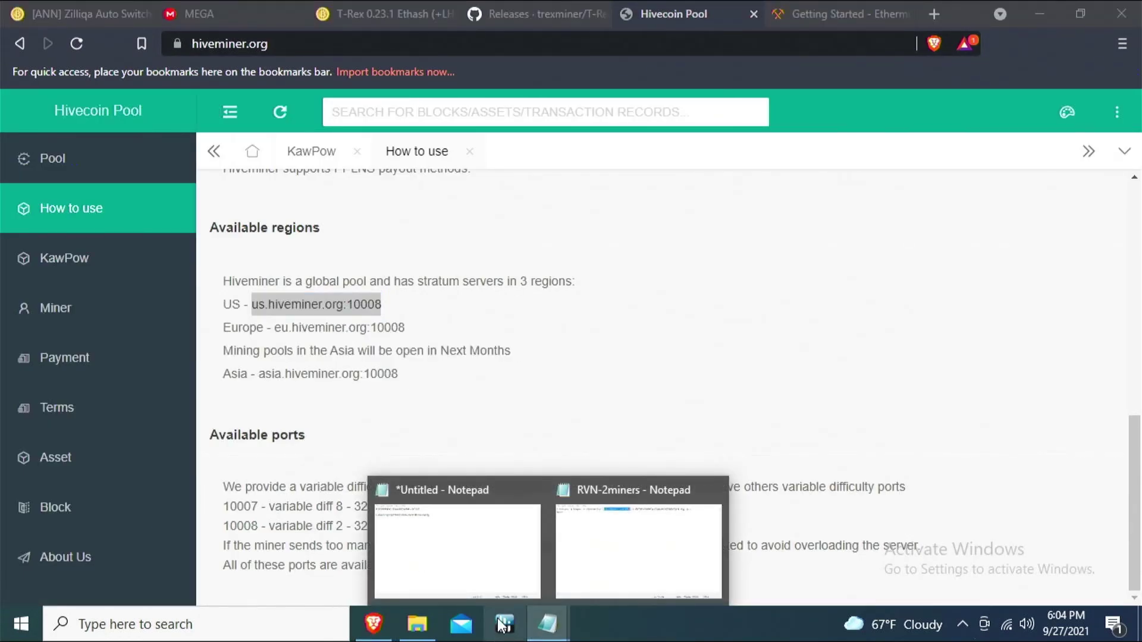
{"action": "left_click", "coordinate": [606, 557]}
{"action": "right_click", "coordinate": [489, 93]}
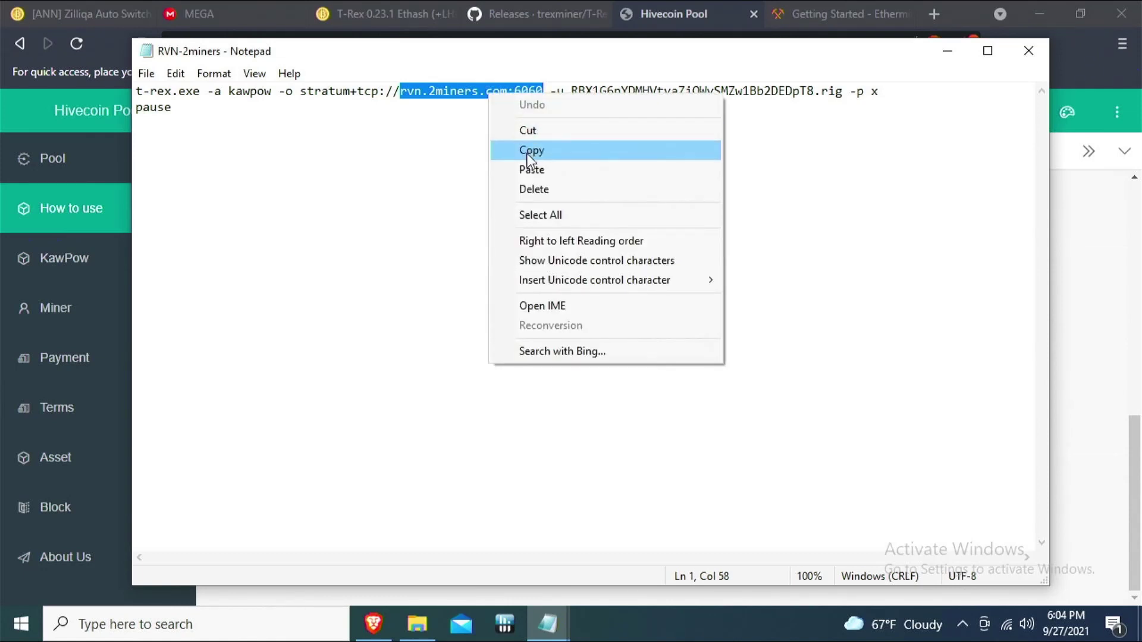
{"action": "left_click", "coordinate": [533, 169]}
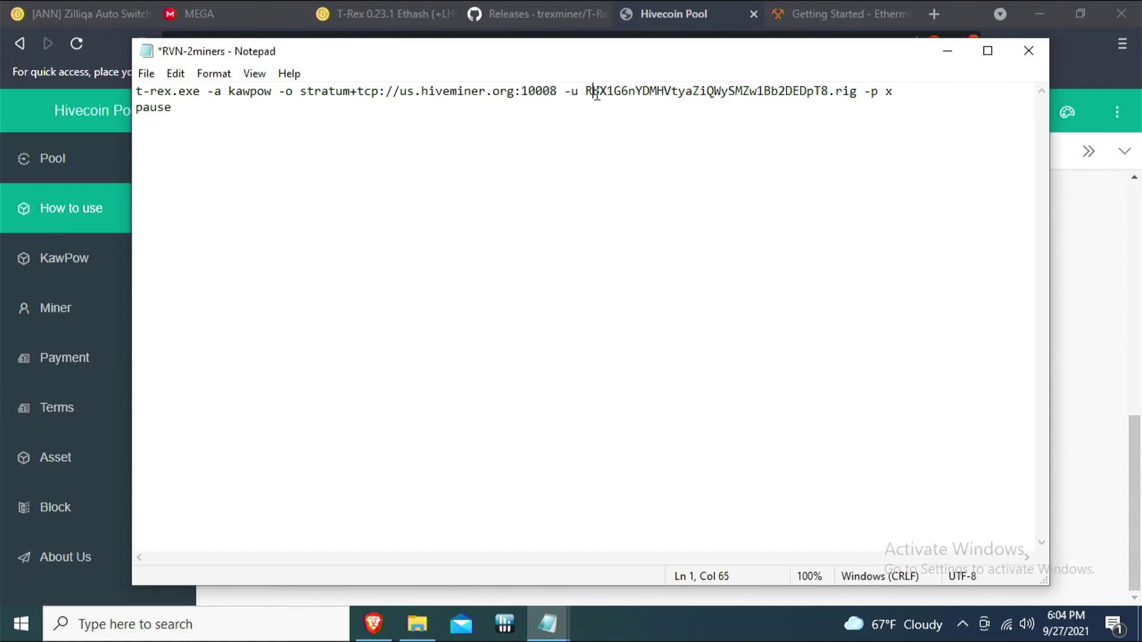
Step: Replace the wallet address in the RVN-2miners command with the Hivecoin wallet address copied from the untitled note
{"action": "left_click_drag", "start_coordinate": [593, 95], "coordinate": [838, 93]}
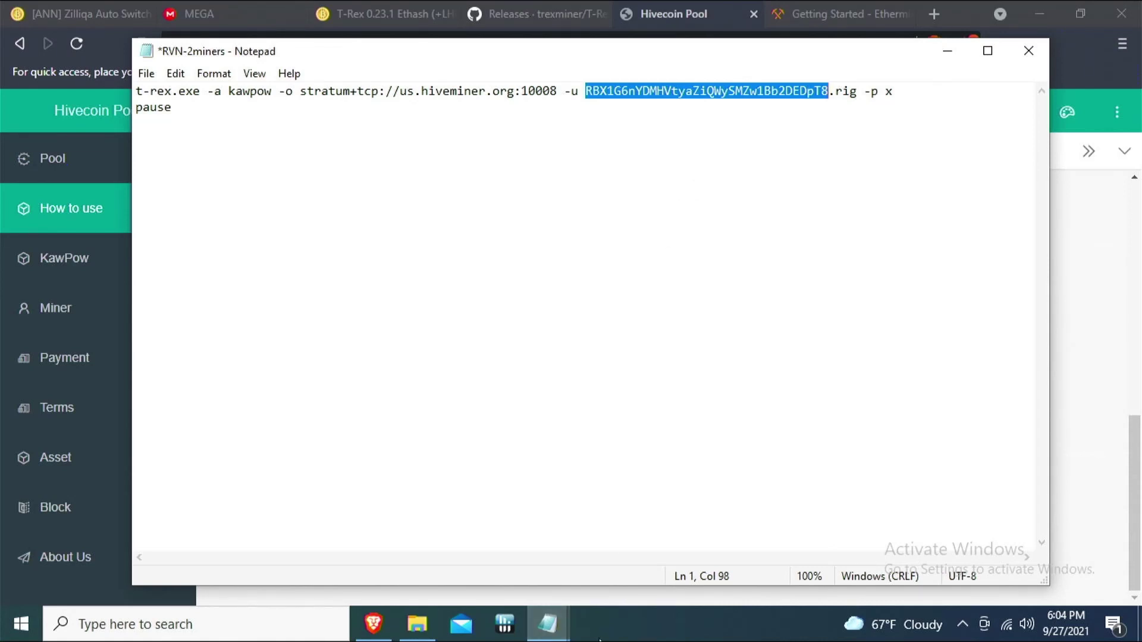
{"action": "left_click", "coordinate": [541, 632]}
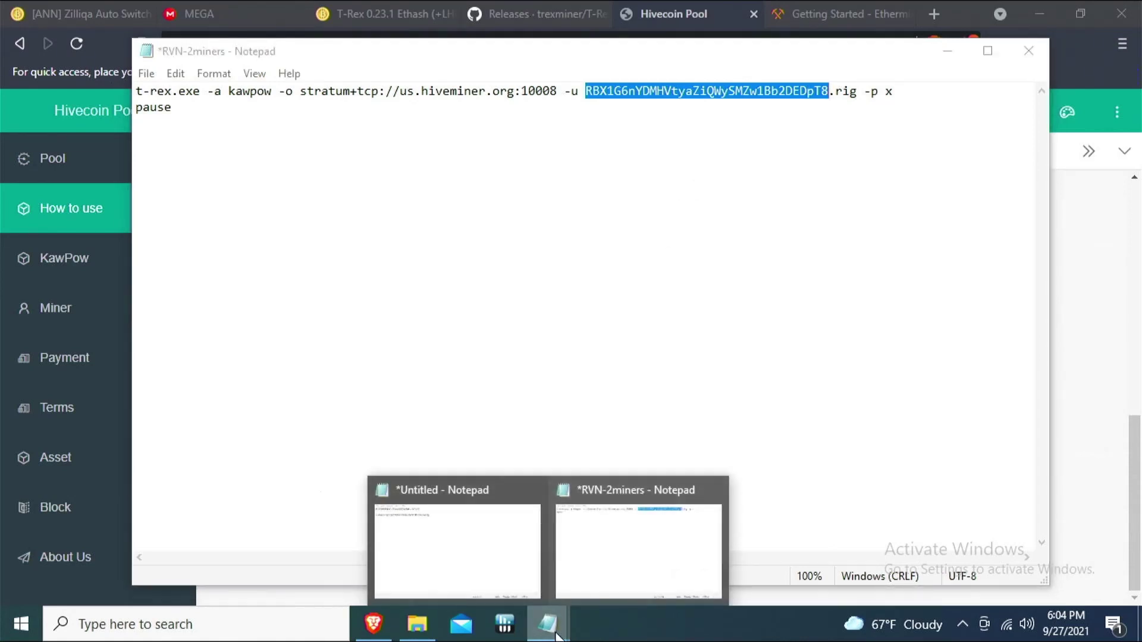
{"action": "left_click", "coordinate": [509, 562]}
{"action": "double_click", "coordinate": [228, 91]}
{"action": "right_click", "coordinate": [227, 93]}
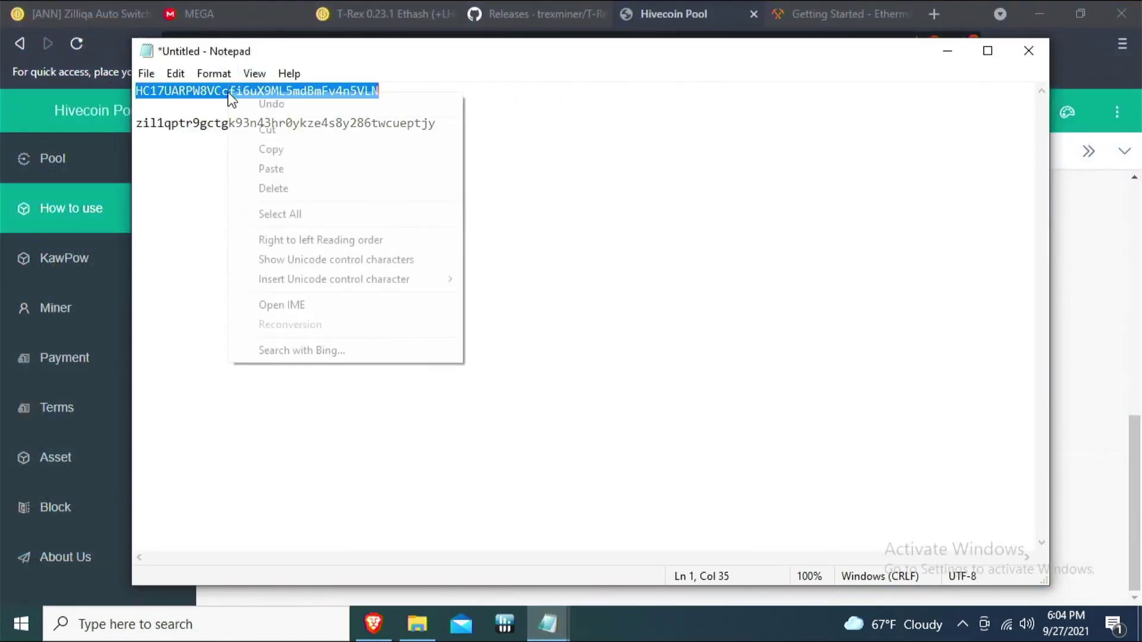
{"action": "left_click", "coordinate": [279, 150]}
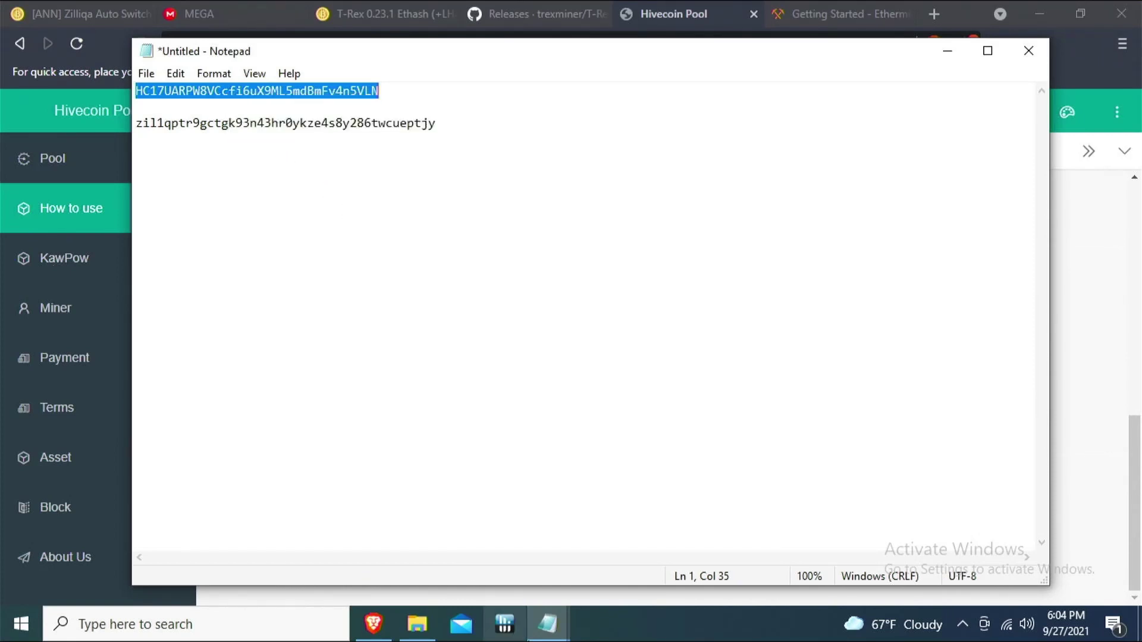
{"action": "left_click", "coordinate": [547, 624]}
{"action": "left_click", "coordinate": [610, 543]}
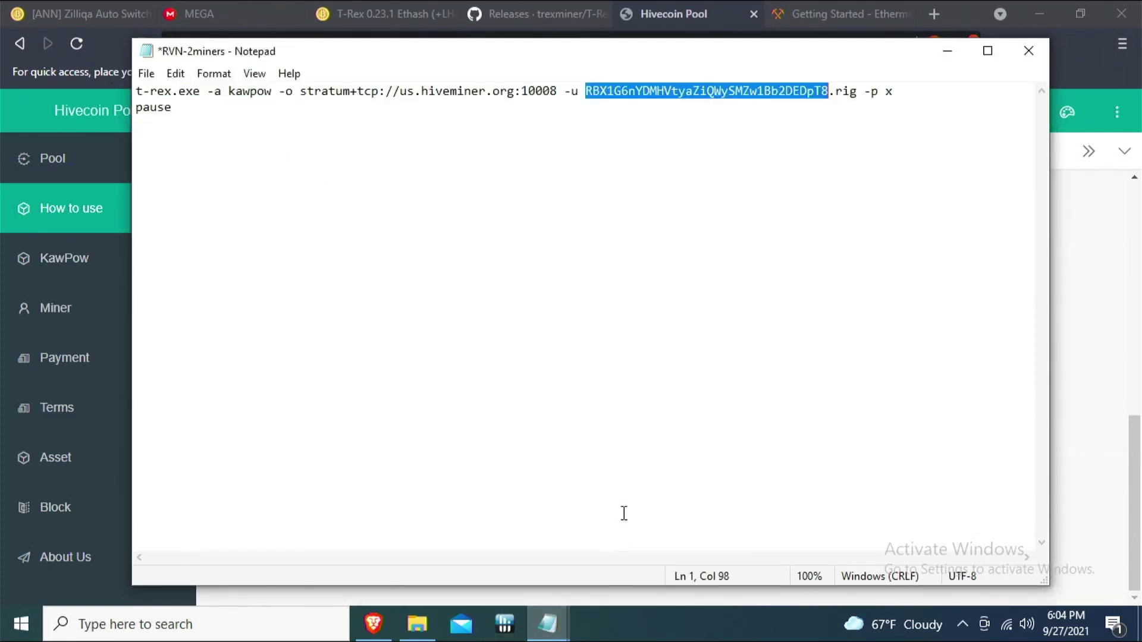
{"action": "right_click", "coordinate": [732, 98]}
{"action": "left_click", "coordinate": [765, 173]}
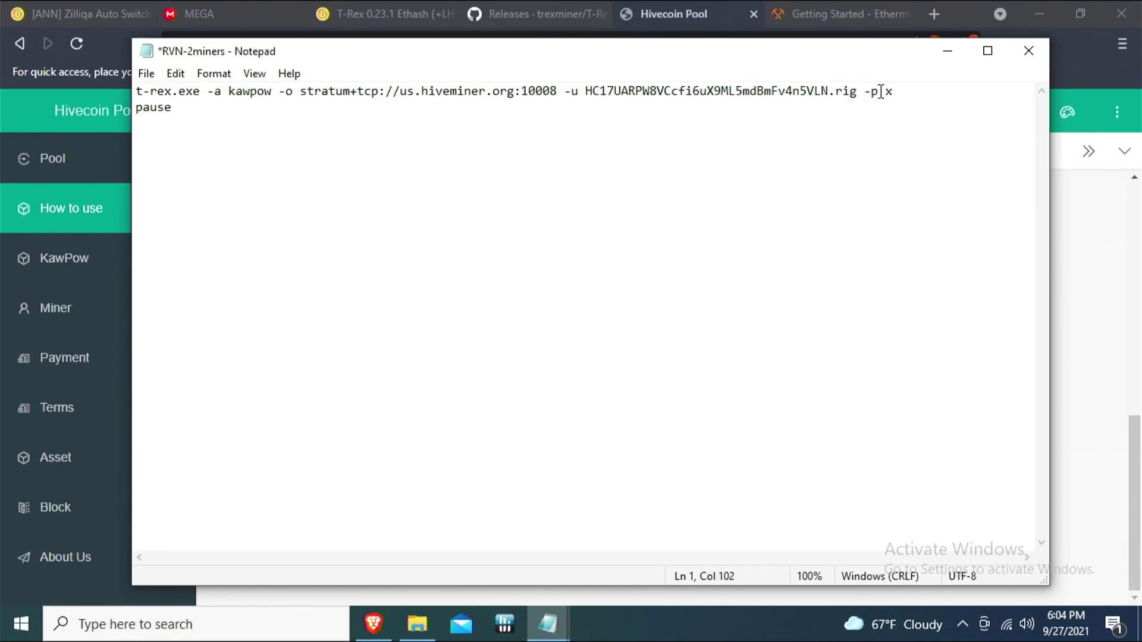
Step: Change the worker name after the wallet address from rig to 3060
{"action": "key", "text": "BackSpace"}
{"action": "key", "text": "BackSpace"}
{"action": "key", "text": "BackSpace"}
{"action": "type", "text": "3060"}
{"action": "left_click", "coordinate": [873, 111]}
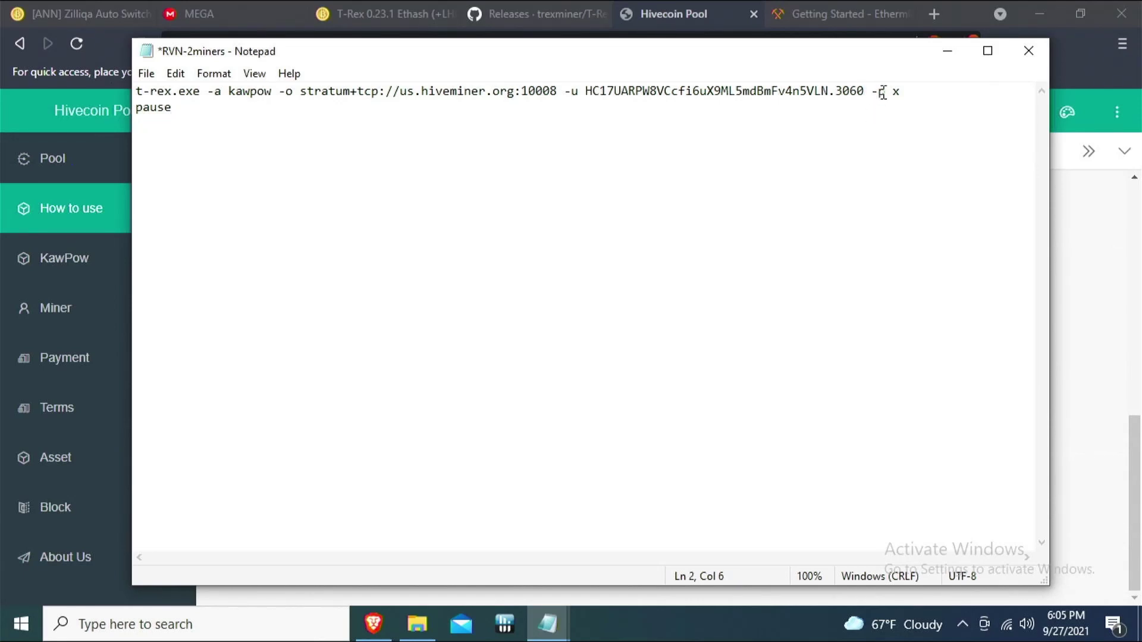
Step: Remove the pause line from the RVN-2miners batch file, then close the file and save the changes
{"action": "key", "text": "BackSpace"}
{"action": "key", "text": "BackSpace"}
{"action": "key", "text": "BackSpace"}
{"action": "key", "text": "BackSpace"}
{"action": "key", "text": "BackSpace"}
{"action": "left_click", "coordinate": [1041, 59]}
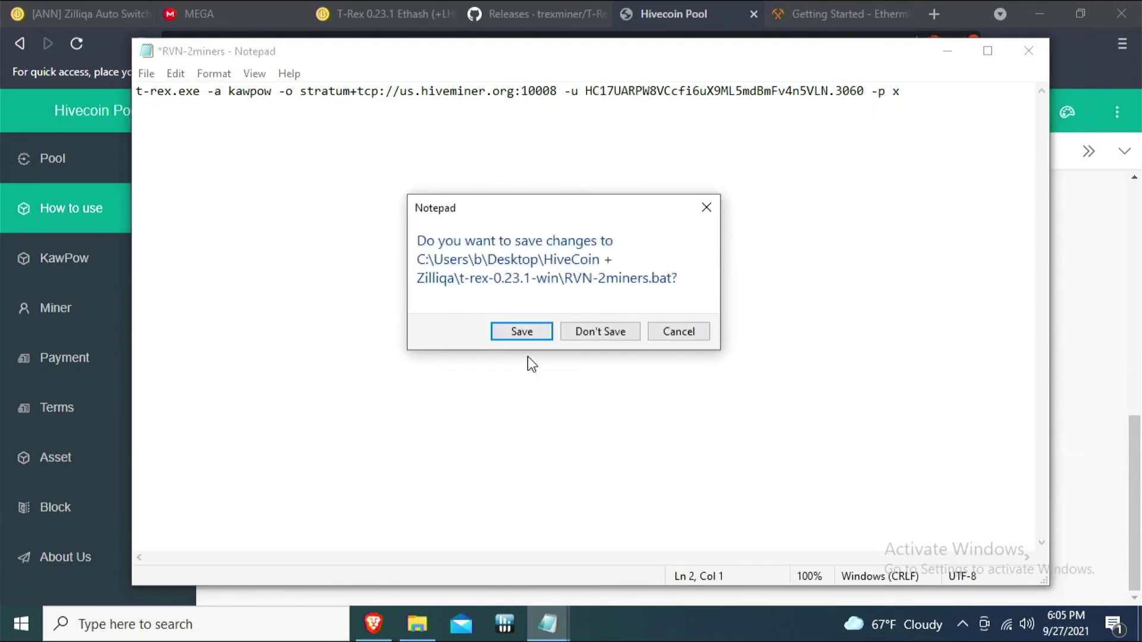
{"action": "left_click", "coordinate": [519, 331]}
Step: Minimize the wallet address note and run the RVN-2miners batch file from the t-rex-0.23.1-win folder
{"action": "left_click", "coordinate": [336, 123]}
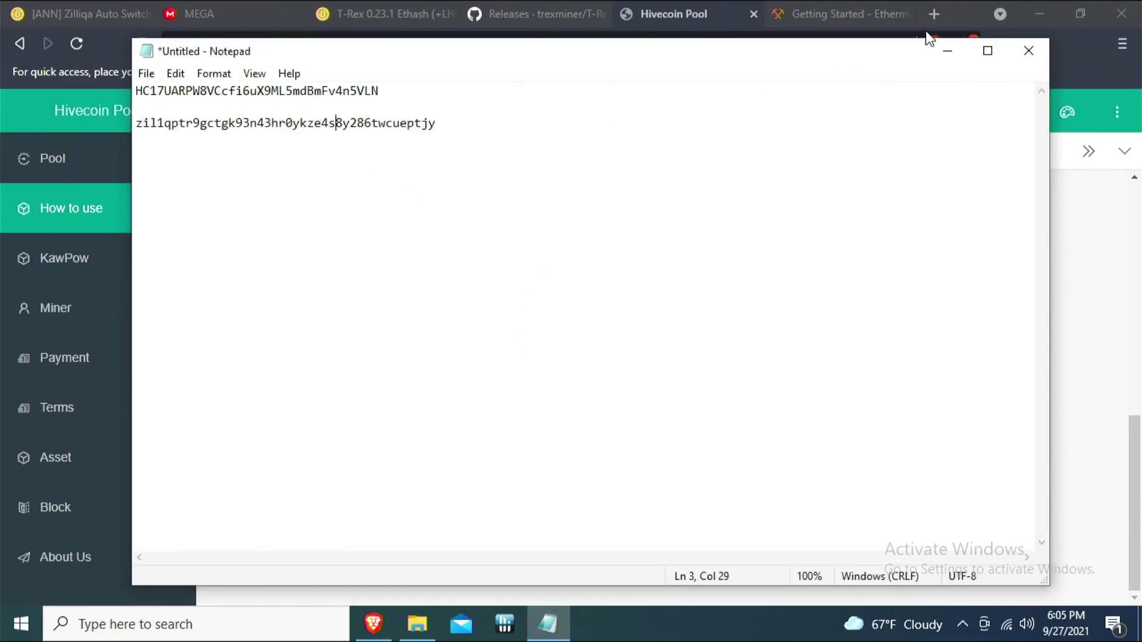
{"action": "left_click", "coordinate": [947, 54]}
{"action": "left_click", "coordinate": [417, 624]}
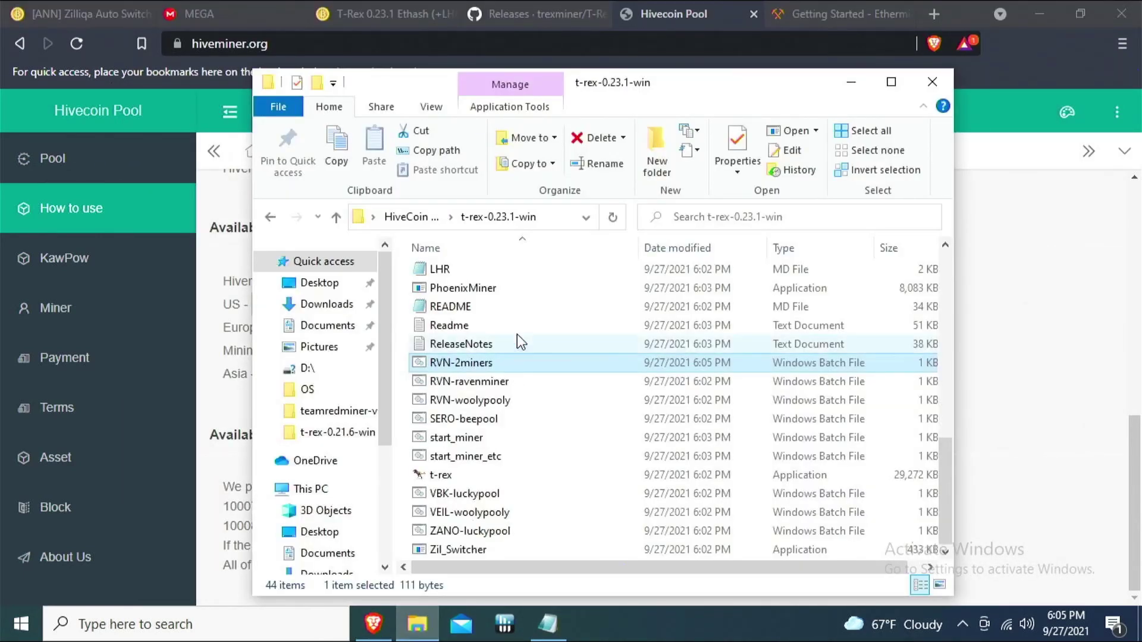
{"action": "double_click", "coordinate": [470, 363]}
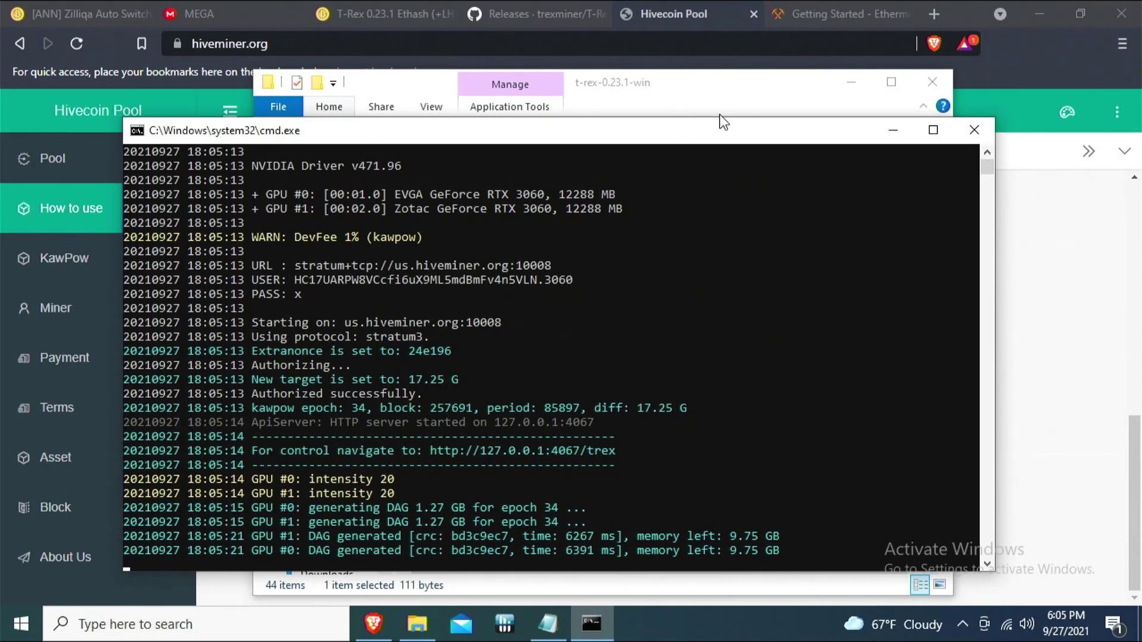
Step: Return to the file window, reopen the t-rex-0.23.1-win folder and select the Zil_Switcher application
{"action": "left_click", "coordinate": [703, 96]}
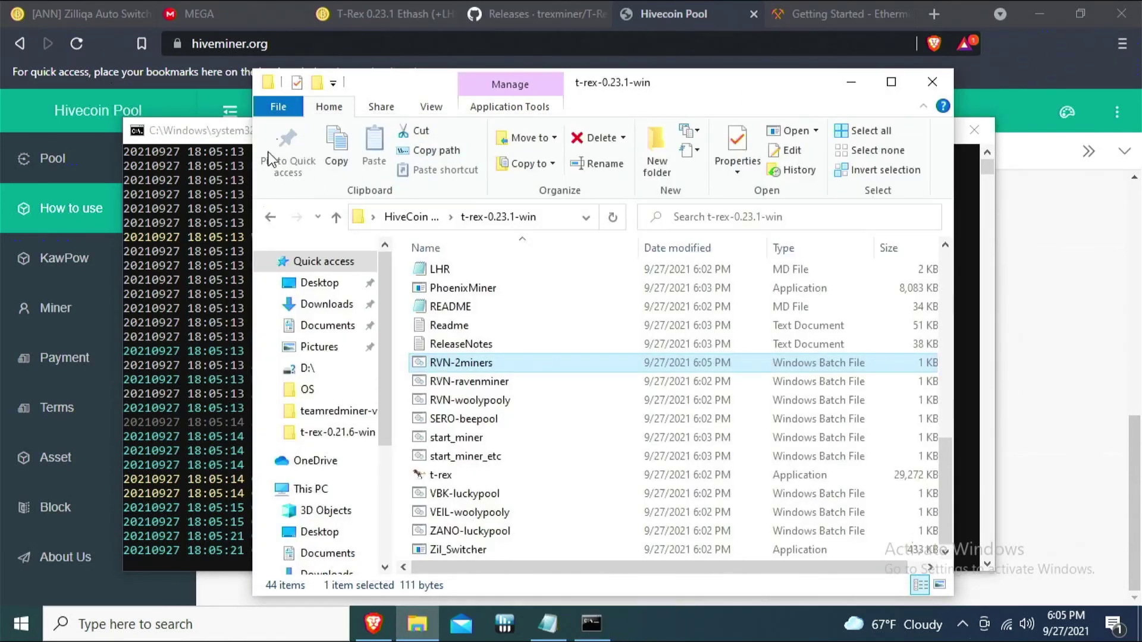
{"action": "left_click", "coordinate": [271, 217]}
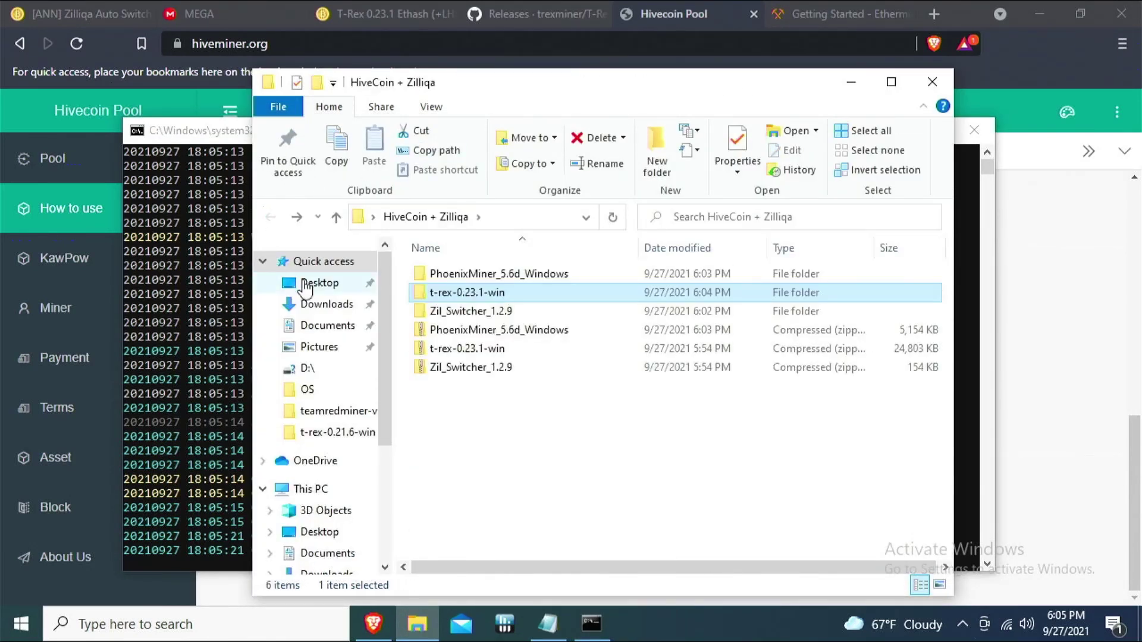
{"action": "double_click", "coordinate": [485, 291]}
{"action": "scroll", "coordinate": [473, 386], "scroll_direction": "down", "scroll_amount": 7}
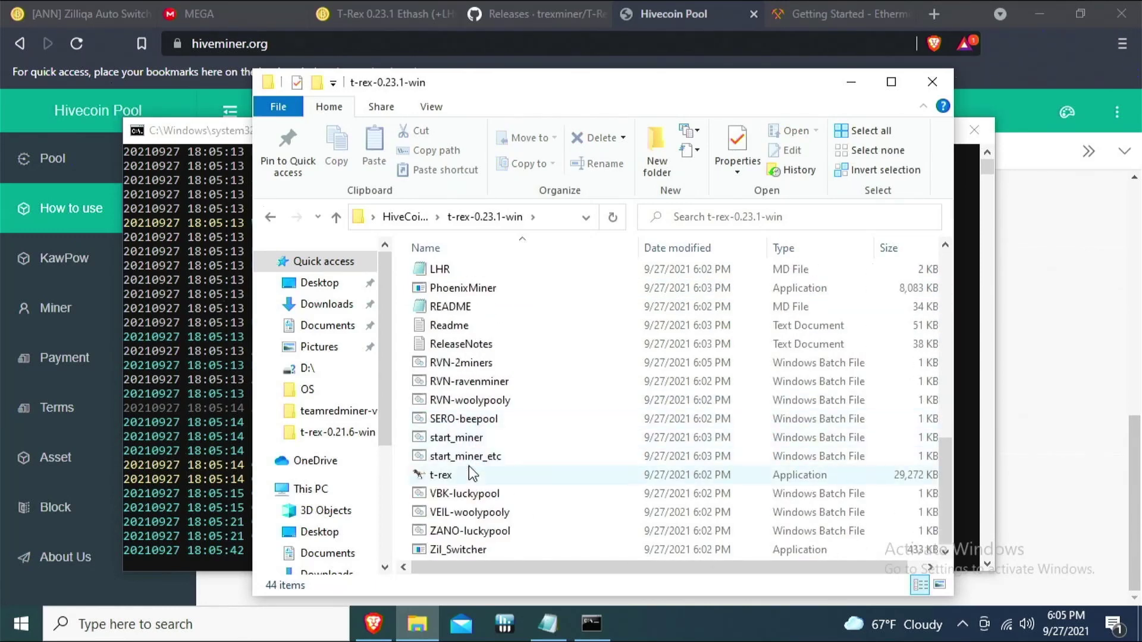
{"action": "left_click", "coordinate": [471, 552]}
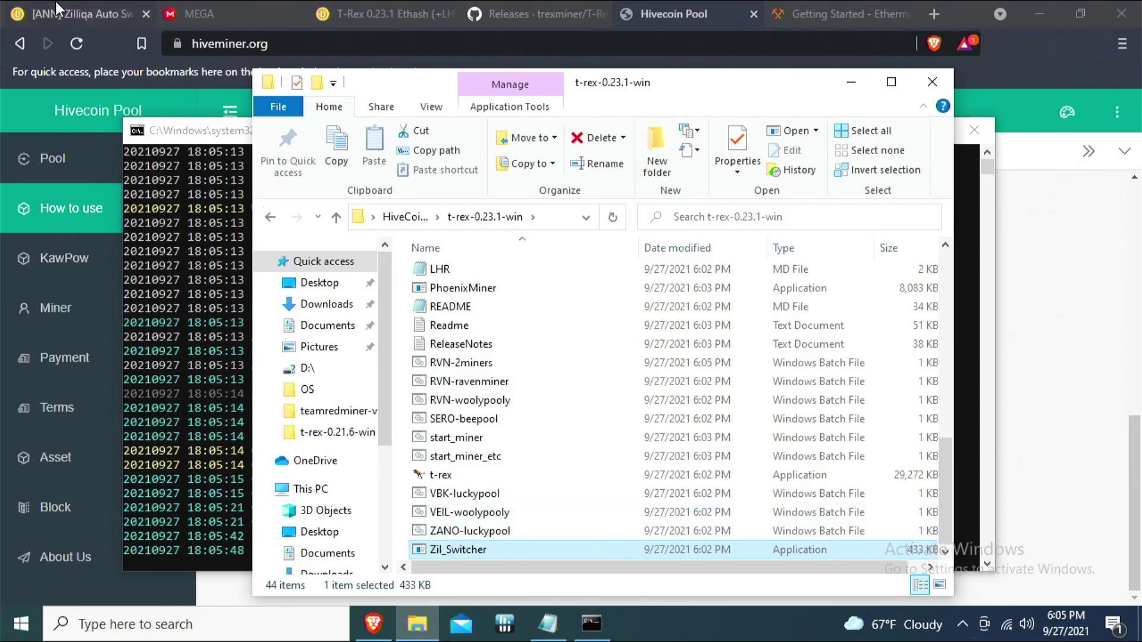
Step: Look up the T-Rex miner number in the Zilliqa Auto Switcher forum post and copy the Example #1 zil_switcher.exe command
{"action": "left_click", "coordinate": [57, 12]}
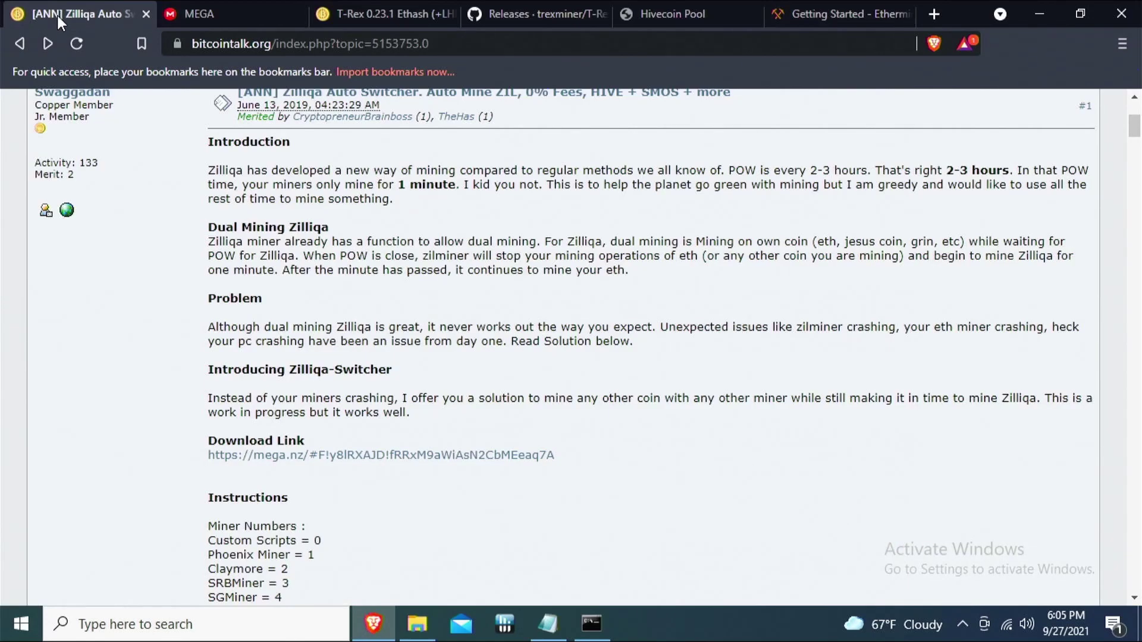
{"action": "scroll", "coordinate": [457, 521], "scroll_direction": "down", "scroll_amount": 3}
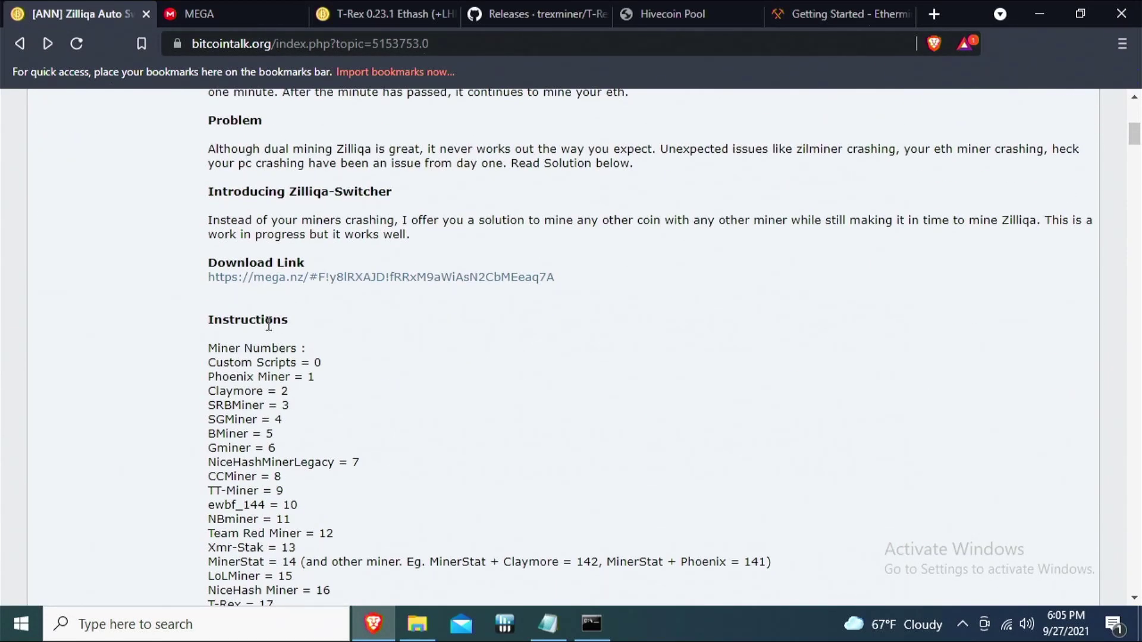
{"action": "scroll", "coordinate": [269, 324], "scroll_direction": "down", "scroll_amount": 3}
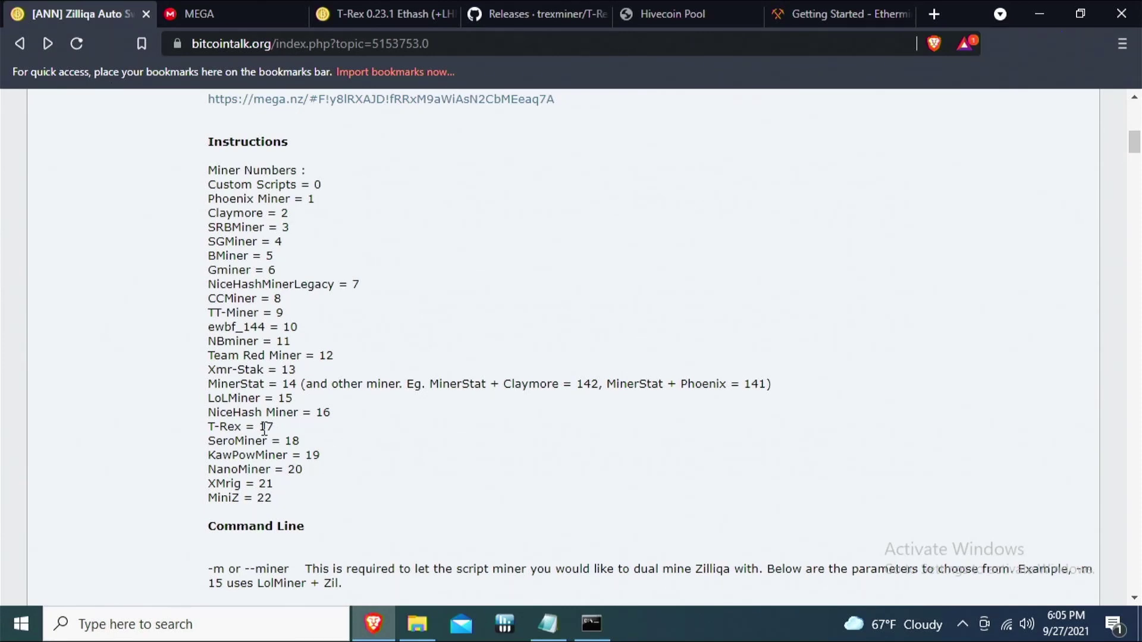
{"action": "double_click", "coordinate": [261, 427]}
{"action": "double_click", "coordinate": [262, 428]}
{"action": "left_click", "coordinate": [283, 433]}
{"action": "scroll", "coordinate": [357, 434], "scroll_direction": "down", "scroll_amount": 8}
{"action": "scroll", "coordinate": [395, 398], "scroll_direction": "down", "scroll_amount": 3}
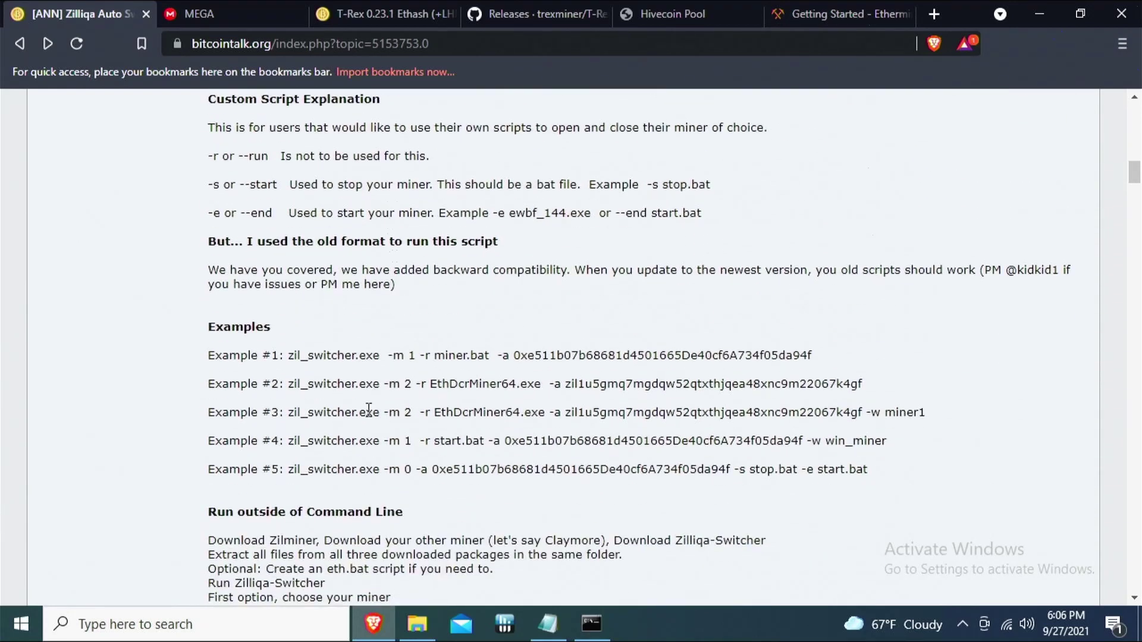
{"action": "left_click_drag", "start_coordinate": [289, 357], "coordinate": [837, 364]}
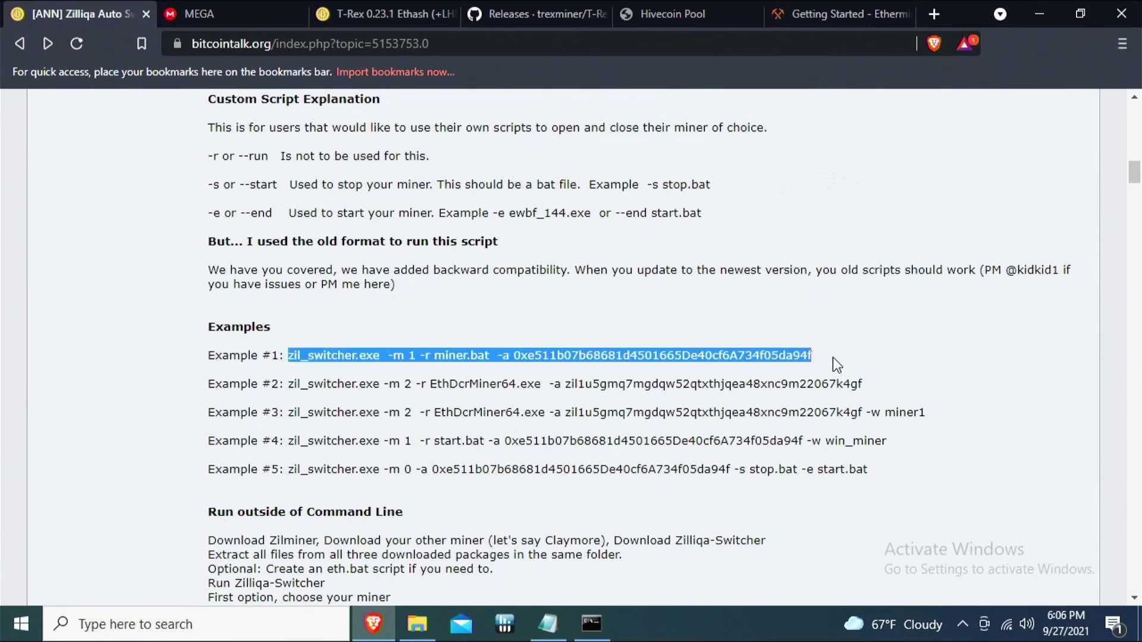
{"action": "right_click", "coordinate": [657, 355]}
{"action": "left_click", "coordinate": [684, 366]}
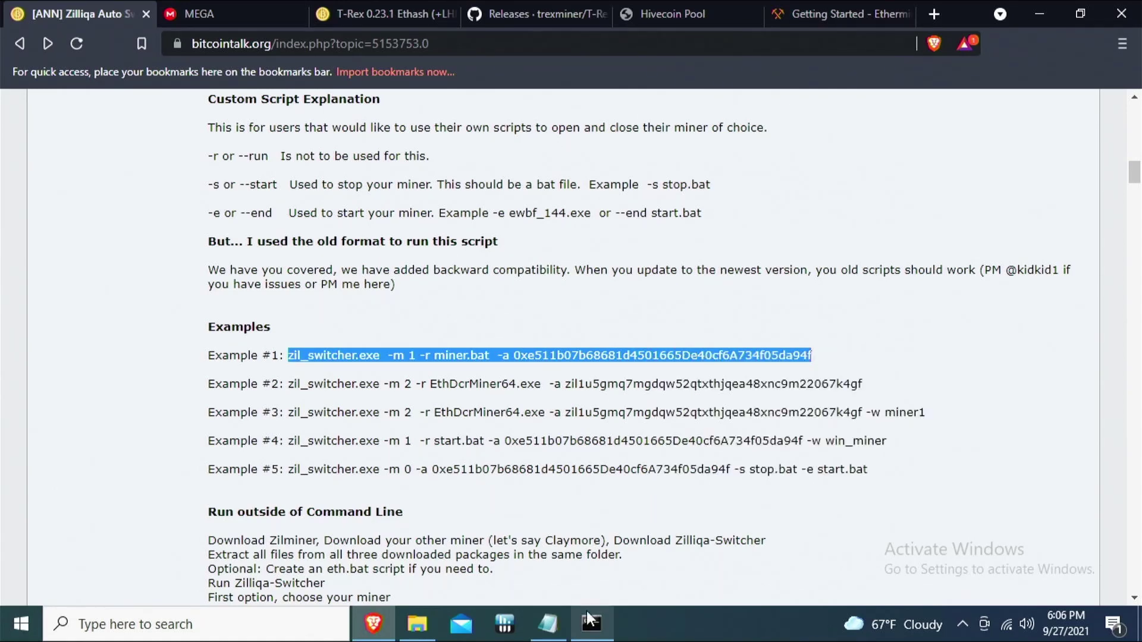
Step: Bring up the running T-Rex miner console and close it to stop mining
{"action": "left_click", "coordinate": [549, 625]}
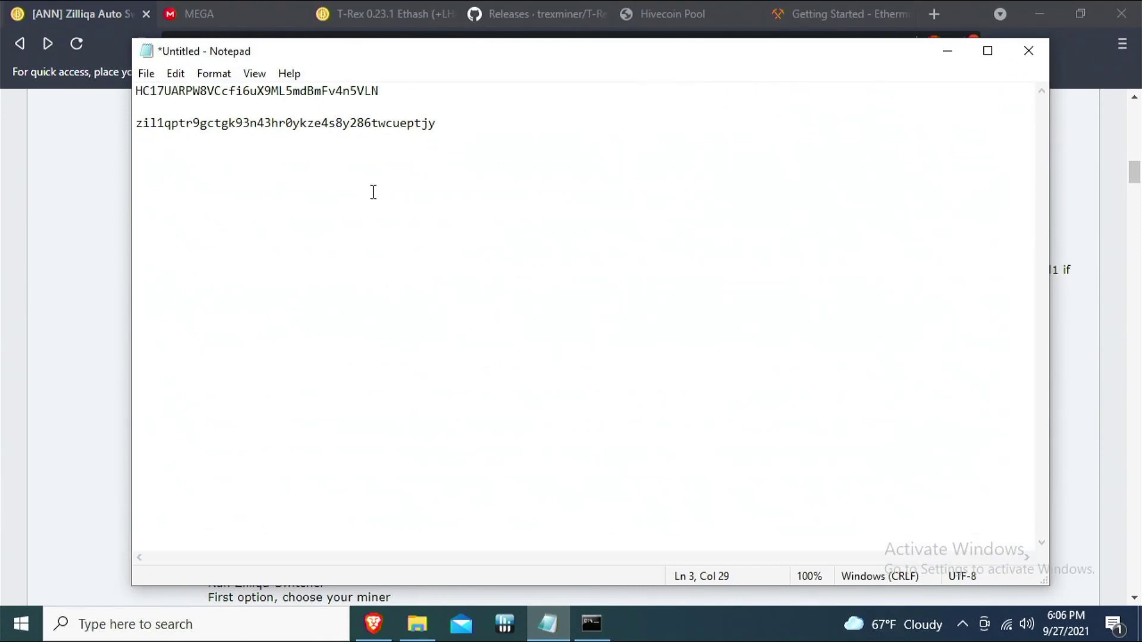
{"action": "left_click", "coordinate": [549, 625]}
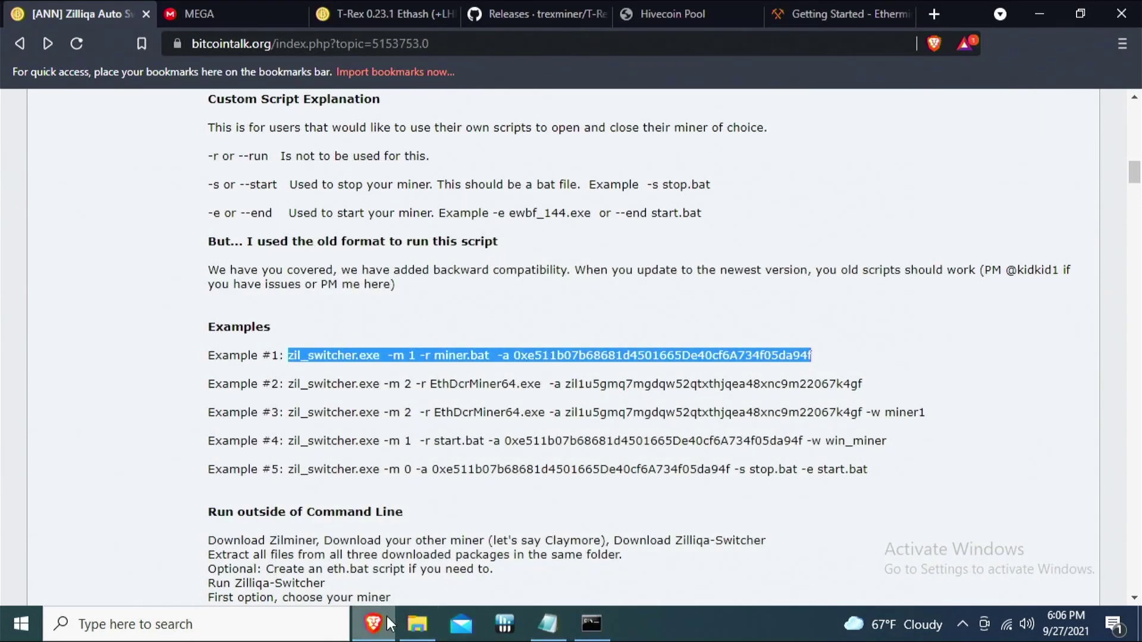
{"action": "left_click", "coordinate": [423, 628]}
{"action": "left_click", "coordinate": [592, 625]}
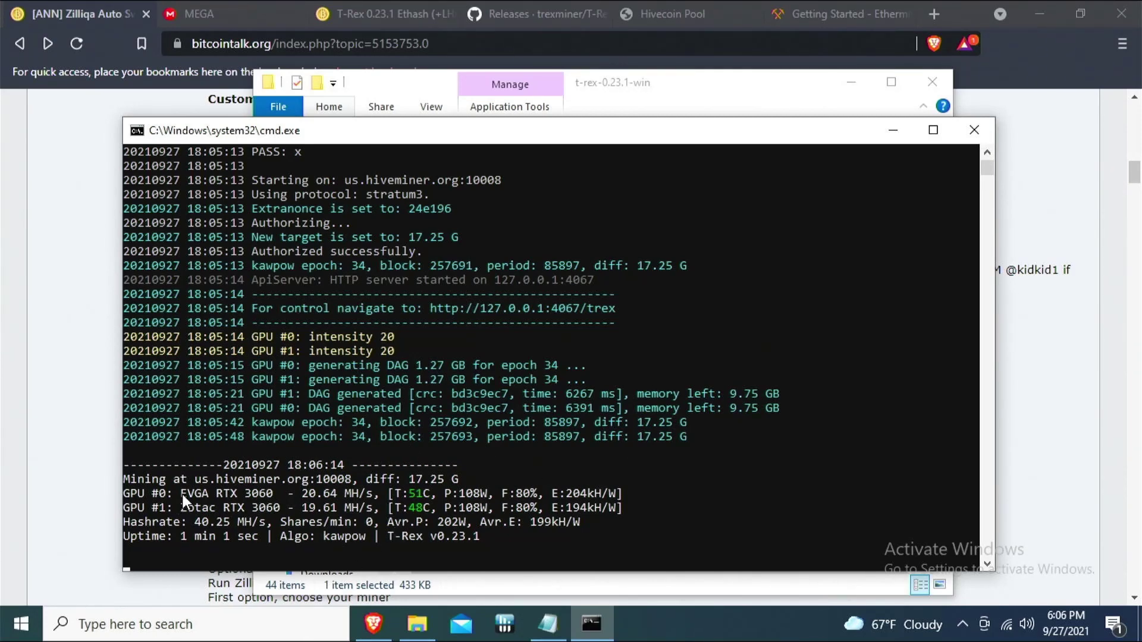
{"action": "left_click", "coordinate": [981, 131]}
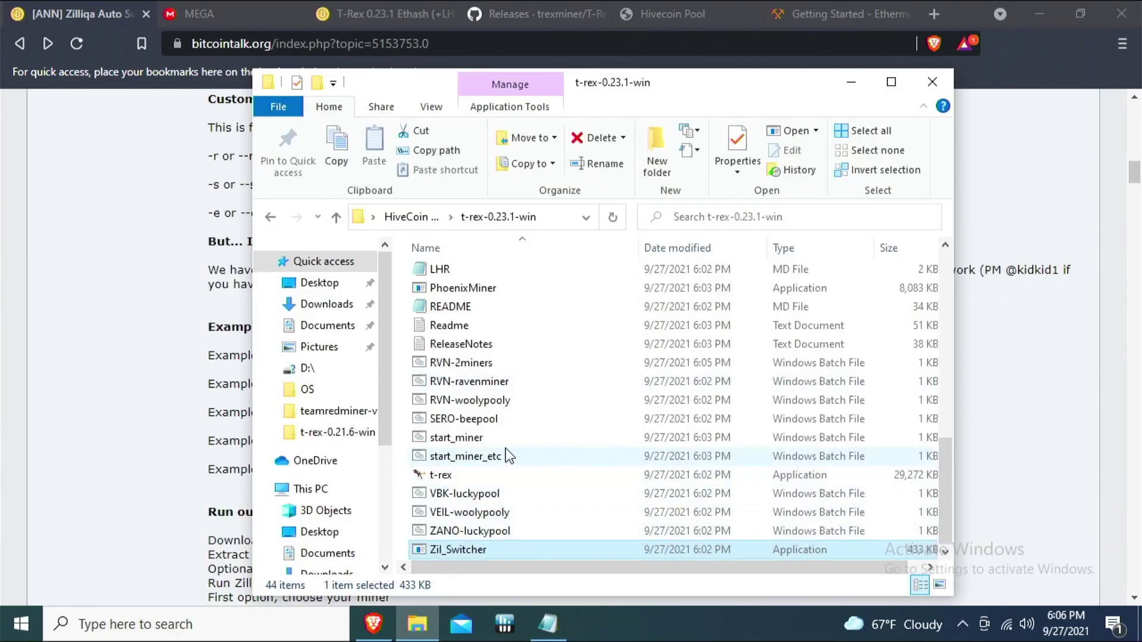
Step: Rename the RVN-2miners batch file in the t-rex-0.23.1-win folder as RVN
{"action": "left_click", "coordinate": [483, 369]}
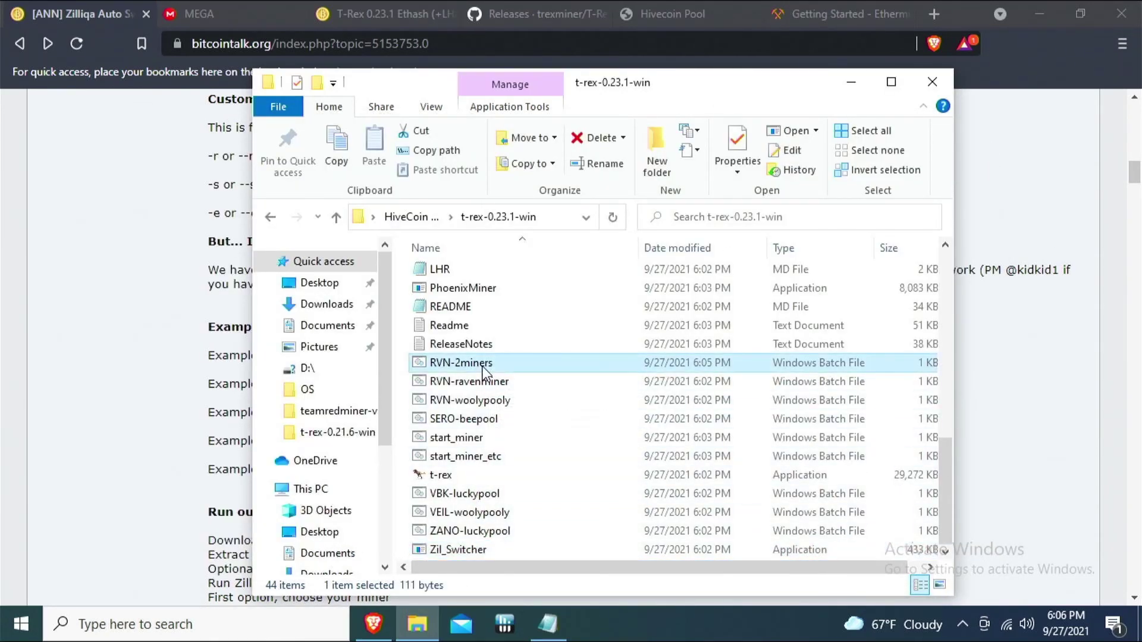
{"action": "right_click", "coordinate": [484, 369]}
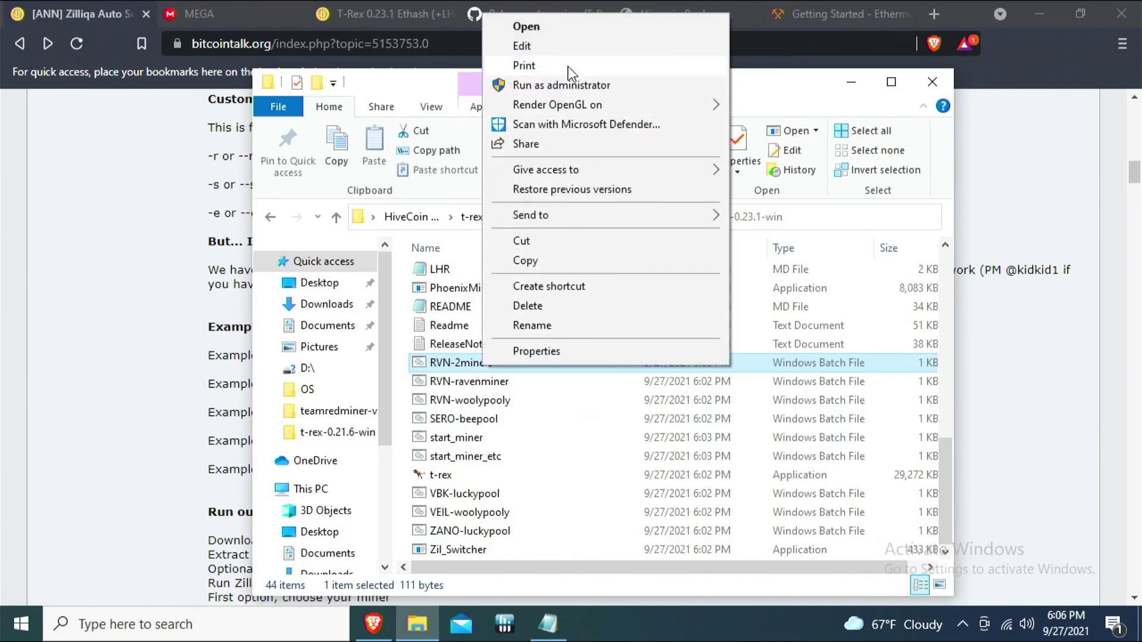
{"action": "left_click", "coordinate": [543, 326]}
{"action": "left_click", "coordinate": [518, 363]}
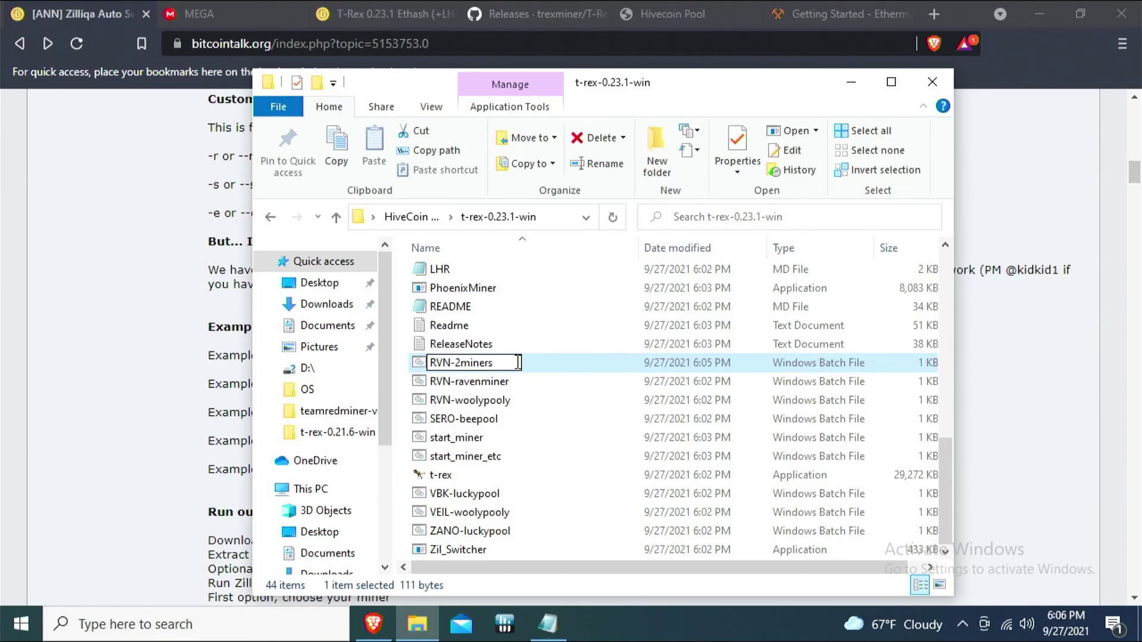
{"action": "key", "text": "BackSpace"}
{"action": "key", "text": "BackSpace"}
{"action": "key", "text": "BackSpace"}
{"action": "key", "text": "BackSpace"}
{"action": "key", "text": "BackSpace"}
{"action": "key", "text": "BackSpace"}
{"action": "key", "text": "BackSpace"}
{"action": "key", "text": "BackSpace"}
{"action": "key", "text": "Return"}
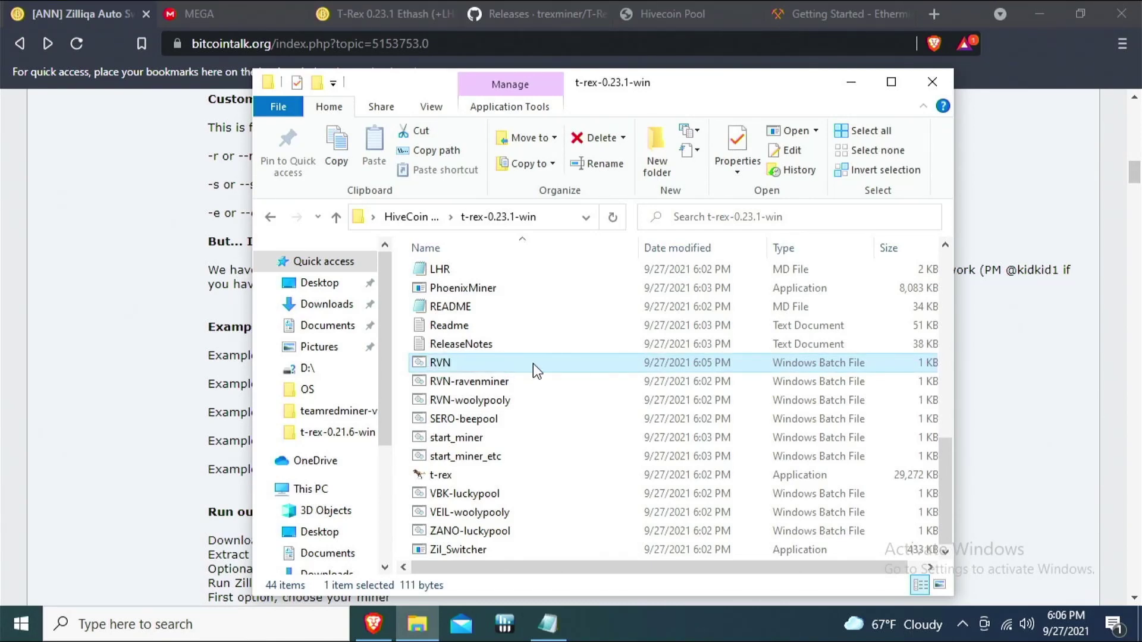
Step: Open the RVN-ravenminer batch file for editing and replace its entire contents with the copied zil_switcher.exe command
{"action": "left_click", "coordinate": [498, 390]}
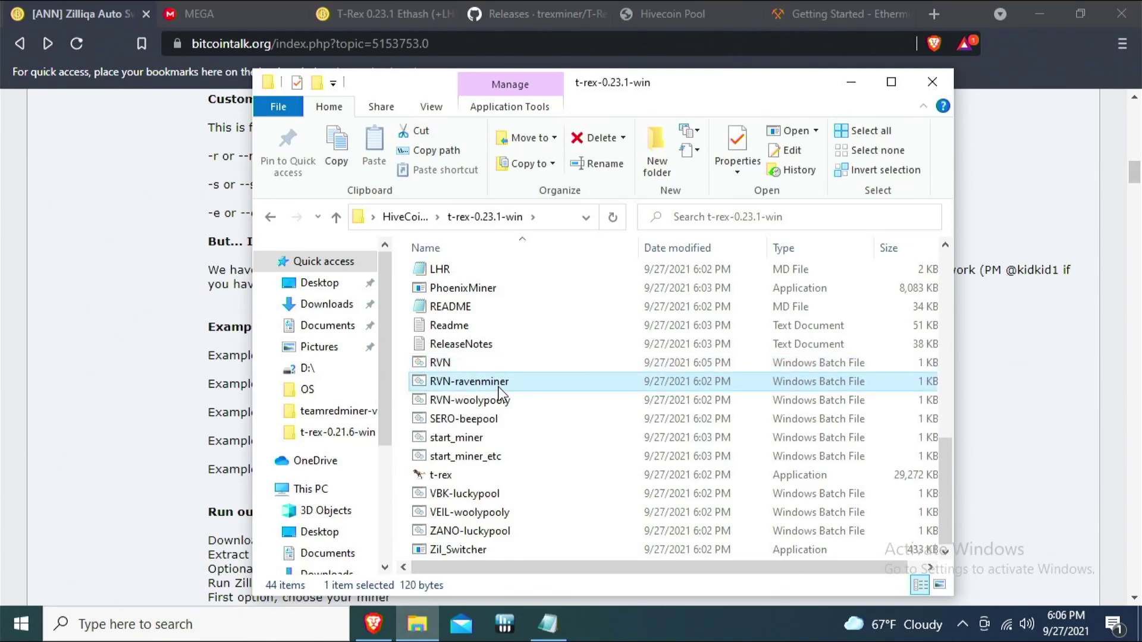
{"action": "right_click", "coordinate": [499, 386]}
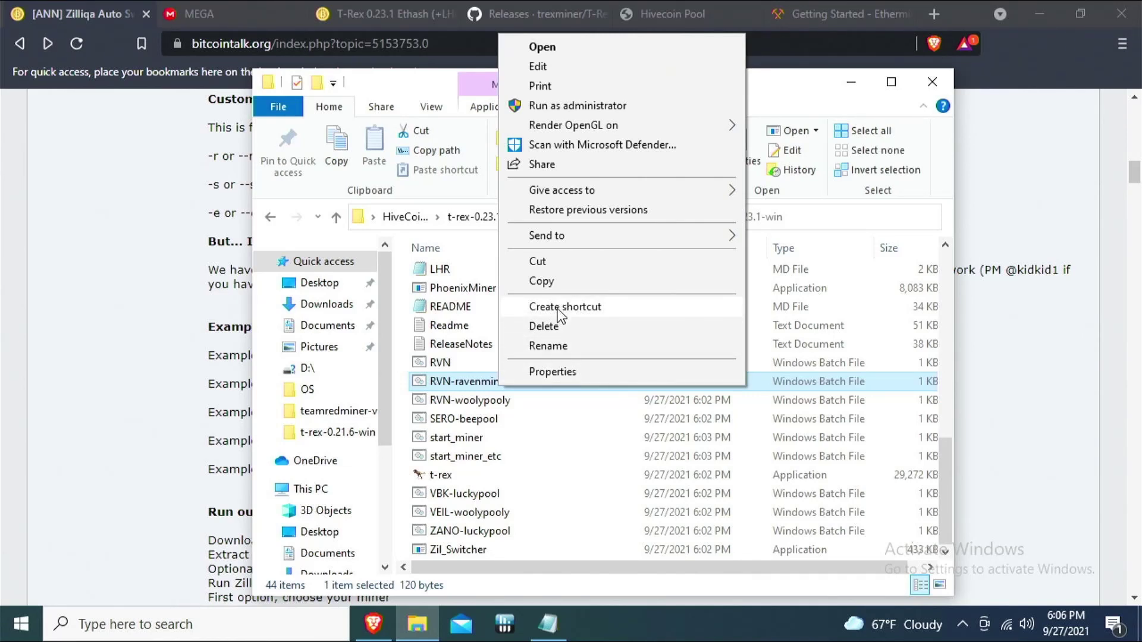
{"action": "left_click", "coordinate": [573, 71]}
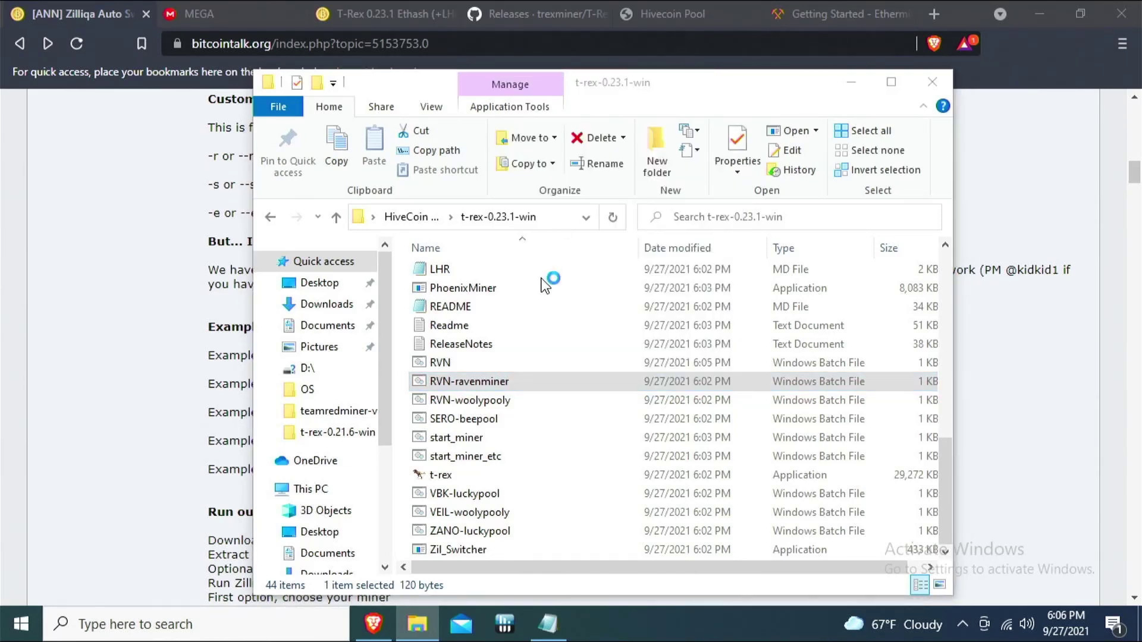
{"action": "left_click", "coordinate": [381, 183]}
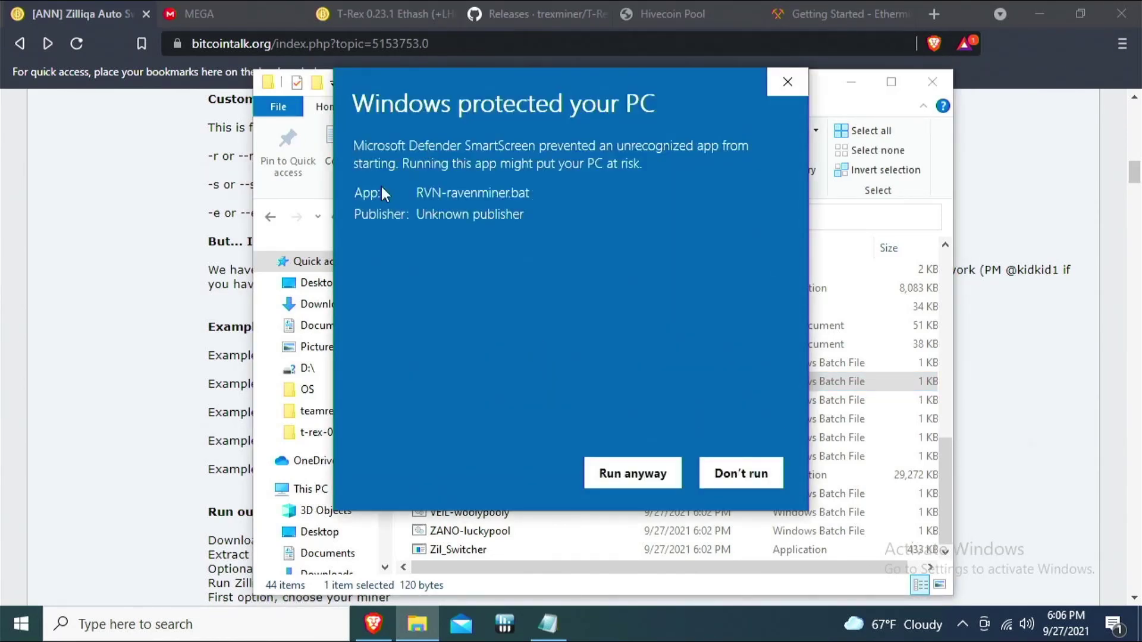
{"action": "left_click", "coordinate": [612, 483]}
{"action": "left_click_drag", "start_coordinate": [296, 115], "coordinate": [83, 42]}
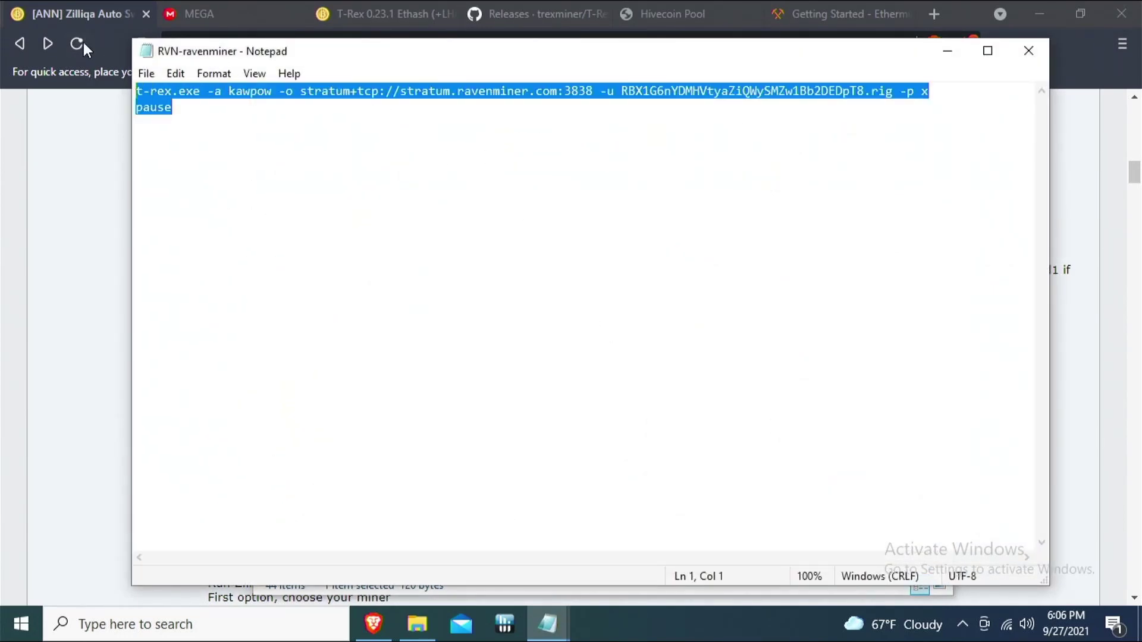
{"action": "key", "text": "Delete"}
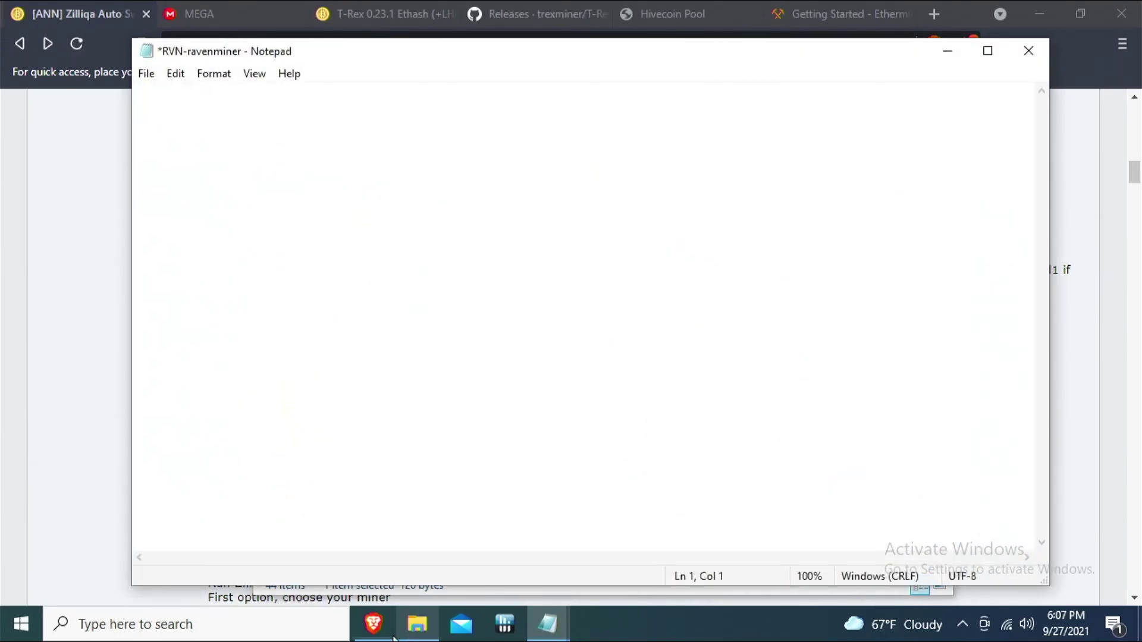
{"action": "key", "text": "ctrl+v"}
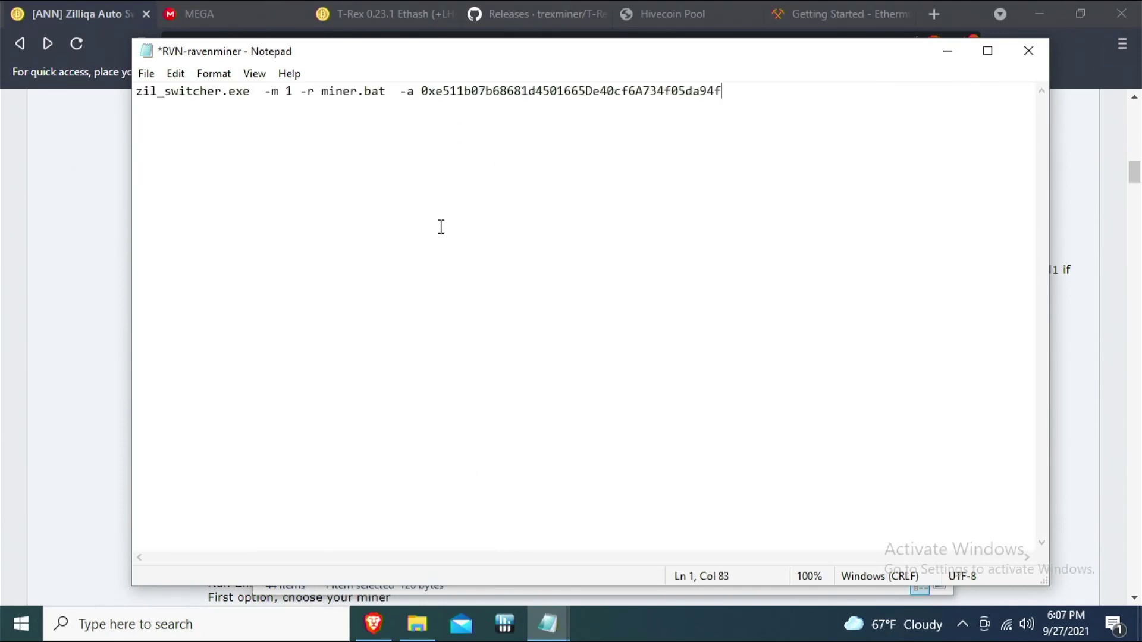
Step: In the zil_switcher command, change the run file to RVN.bat and the miner number to 17
{"action": "left_click_drag", "start_coordinate": [321, 95], "coordinate": [357, 97]}
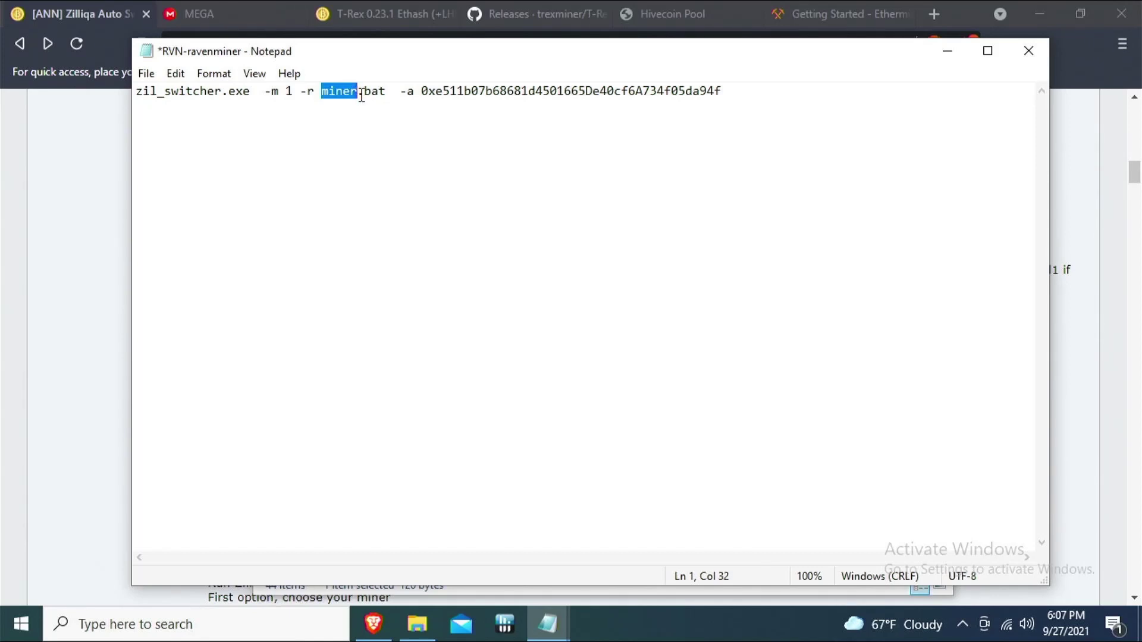
{"action": "type", "text": "RVN"}
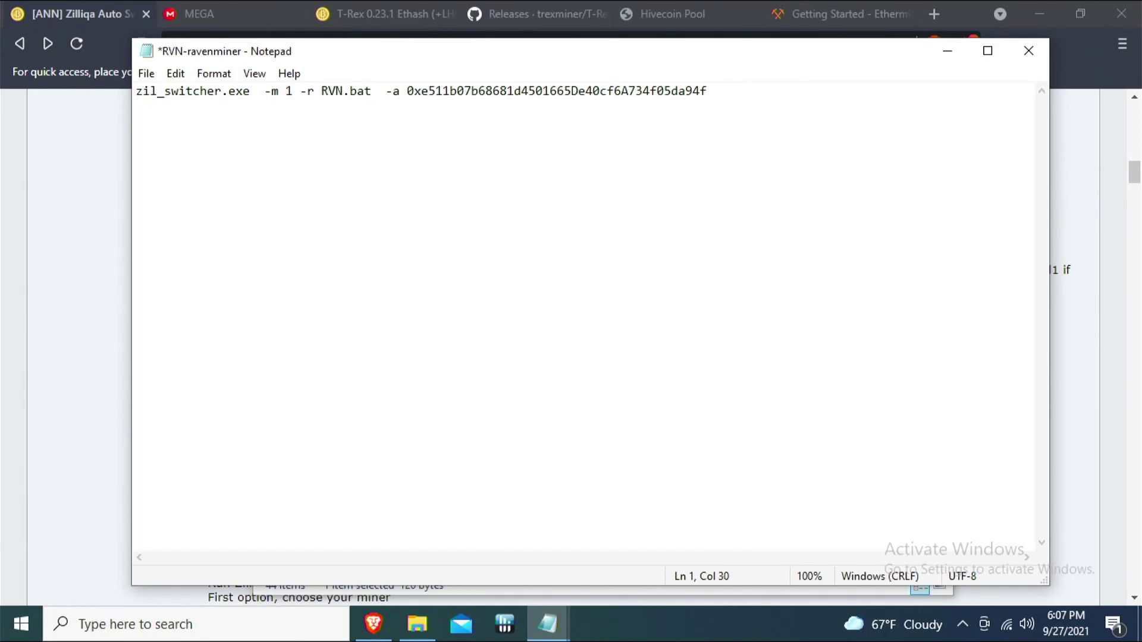
{"action": "left_click", "coordinate": [295, 94]}
{"action": "type", "text": "7"}
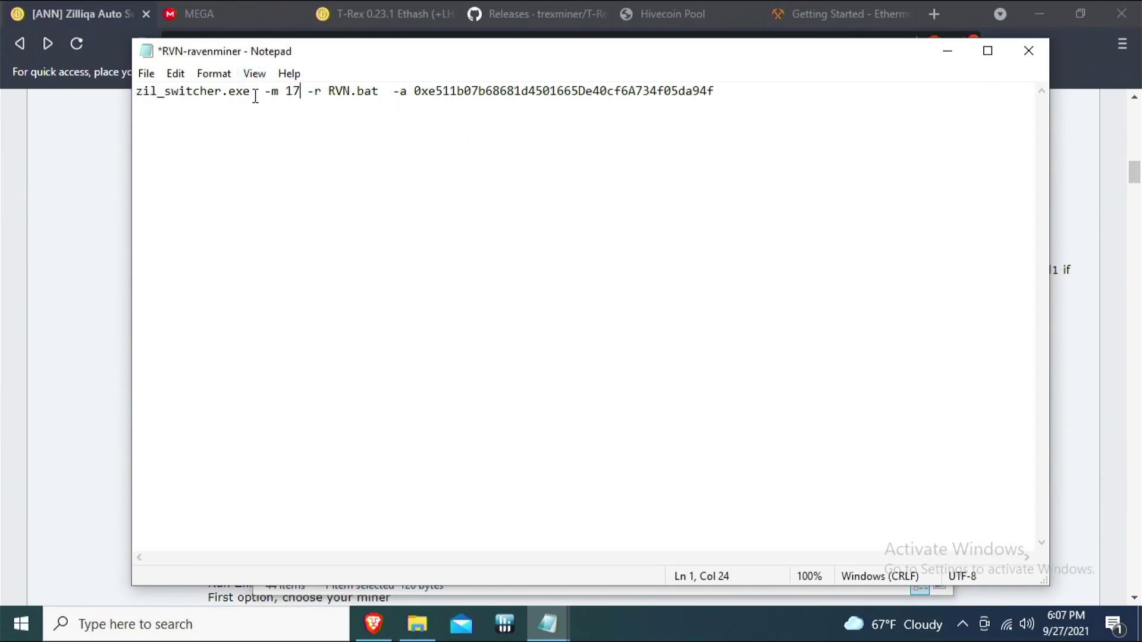
Step: Replace the example wallet address after -a with the Zilliqa wallet address copied from the untitled note
{"action": "left_click_drag", "start_coordinate": [416, 92], "coordinate": [721, 102]}
{"action": "left_click", "coordinate": [546, 624]}
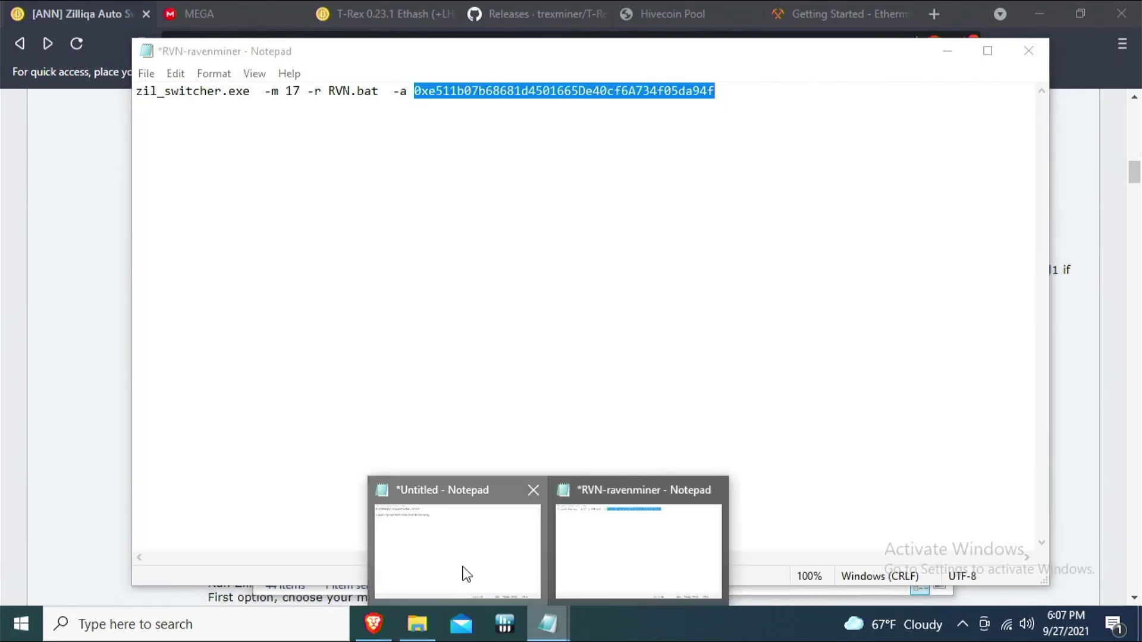
{"action": "left_click", "coordinate": [467, 574]}
{"action": "left_click_drag", "start_coordinate": [442, 123], "coordinate": [140, 123]}
{"action": "right_click", "coordinate": [168, 130]}
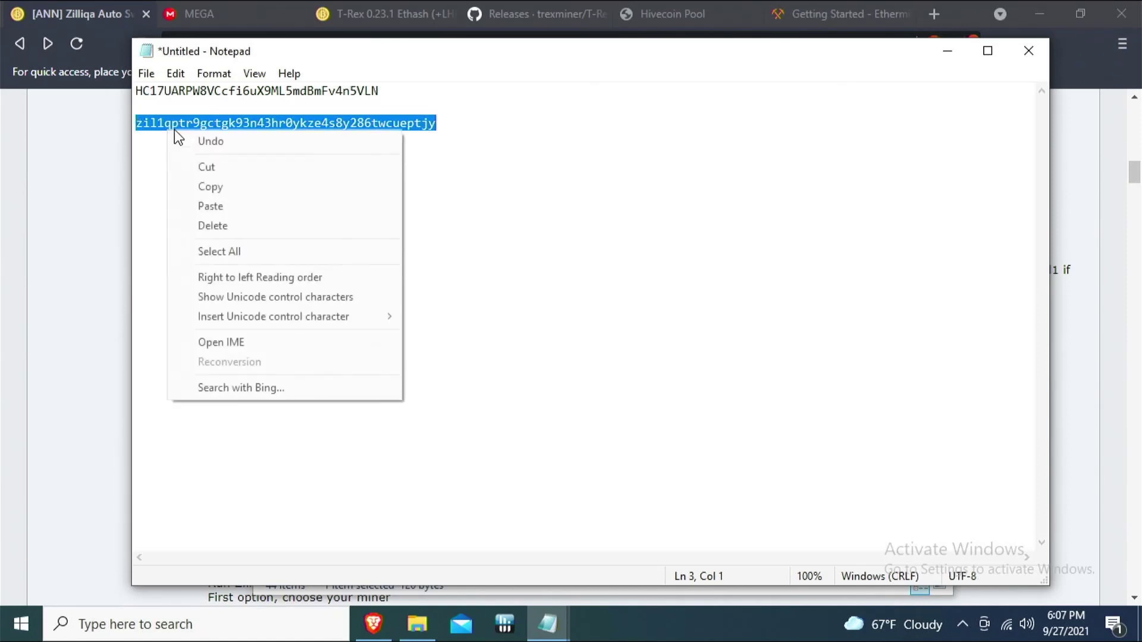
{"action": "left_click", "coordinate": [209, 187]}
{"action": "left_click", "coordinate": [948, 51]}
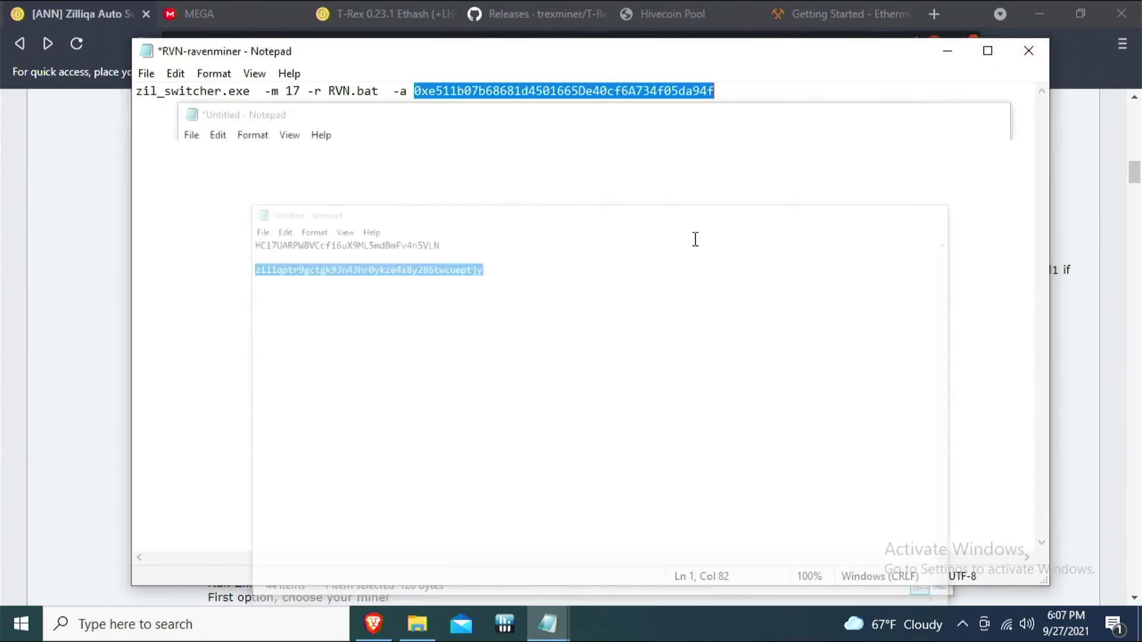
{"action": "key", "text": "ctrl+v"}
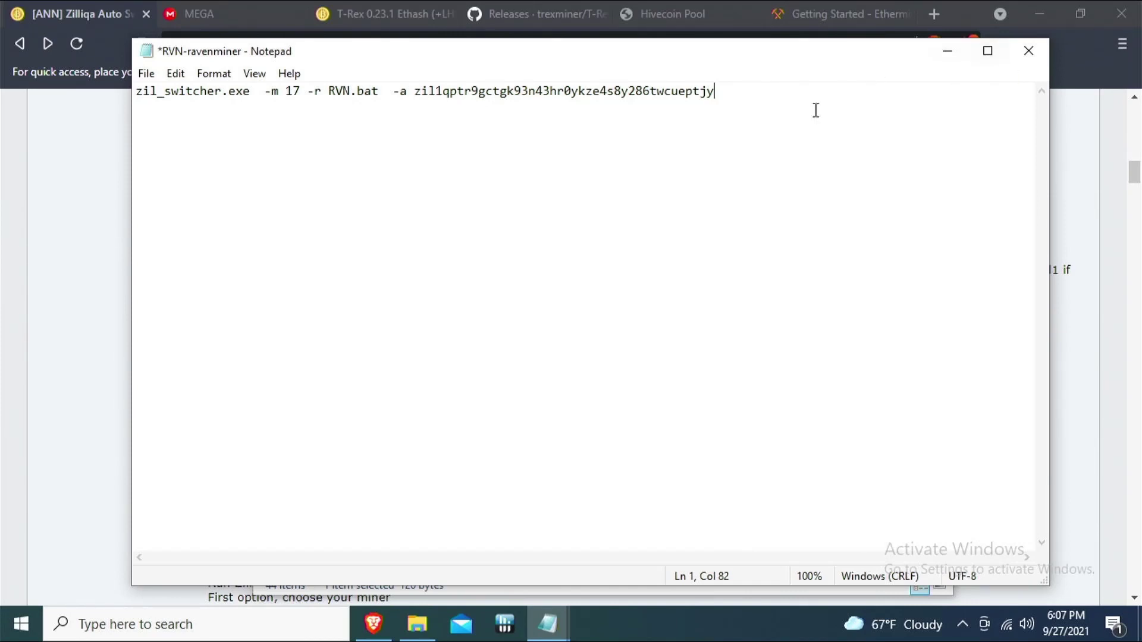
Step: Check the run file and wallet address in the command, then close the RVN-ravenminer batch file and save the changes
{"action": "left_click", "coordinate": [411, 89]}
{"action": "left_click_drag", "start_coordinate": [330, 92], "coordinate": [351, 92]}
{"action": "left_click", "coordinate": [378, 95]}
{"action": "left_click_drag", "start_coordinate": [416, 92], "coordinate": [701, 94]}
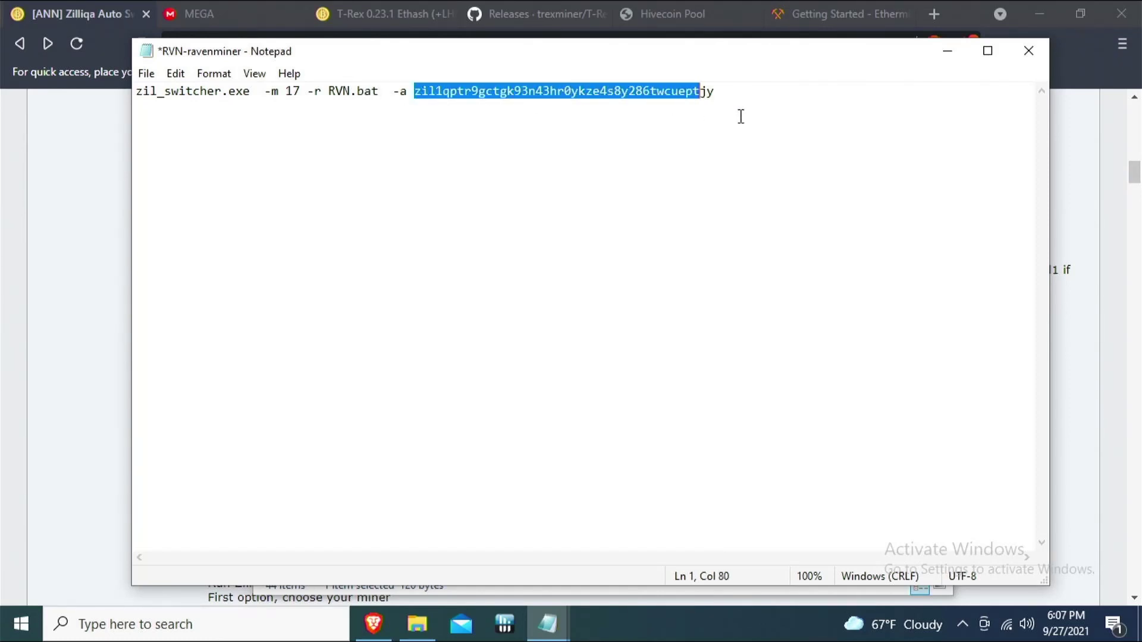
{"action": "left_click", "coordinate": [781, 119]}
{"action": "left_click", "coordinate": [1029, 50]}
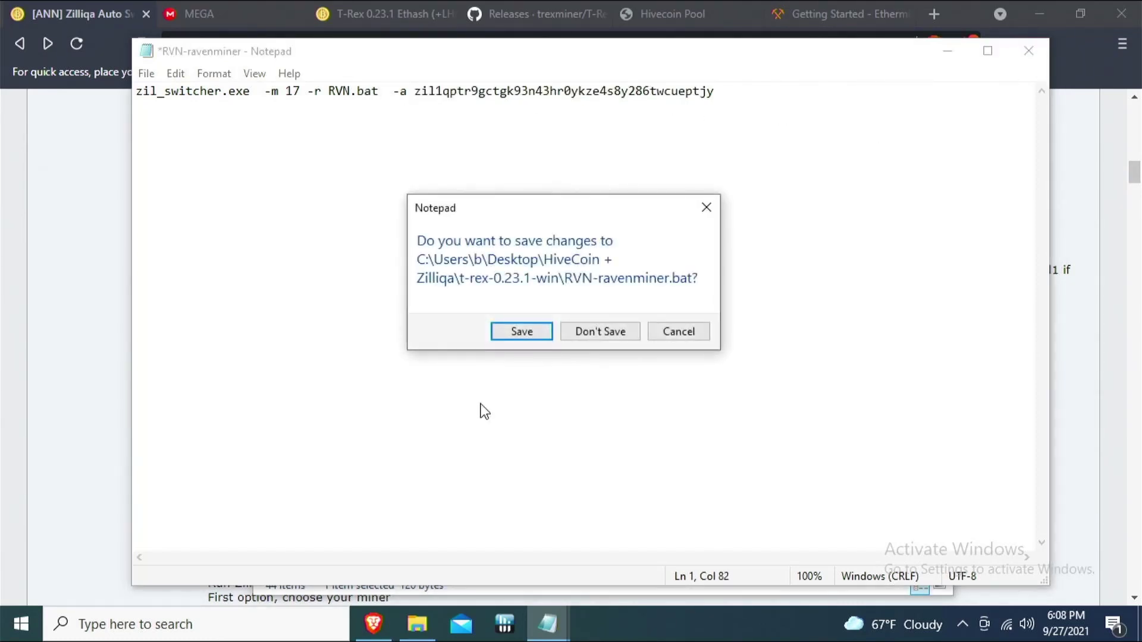
{"action": "left_click", "coordinate": [527, 333]}
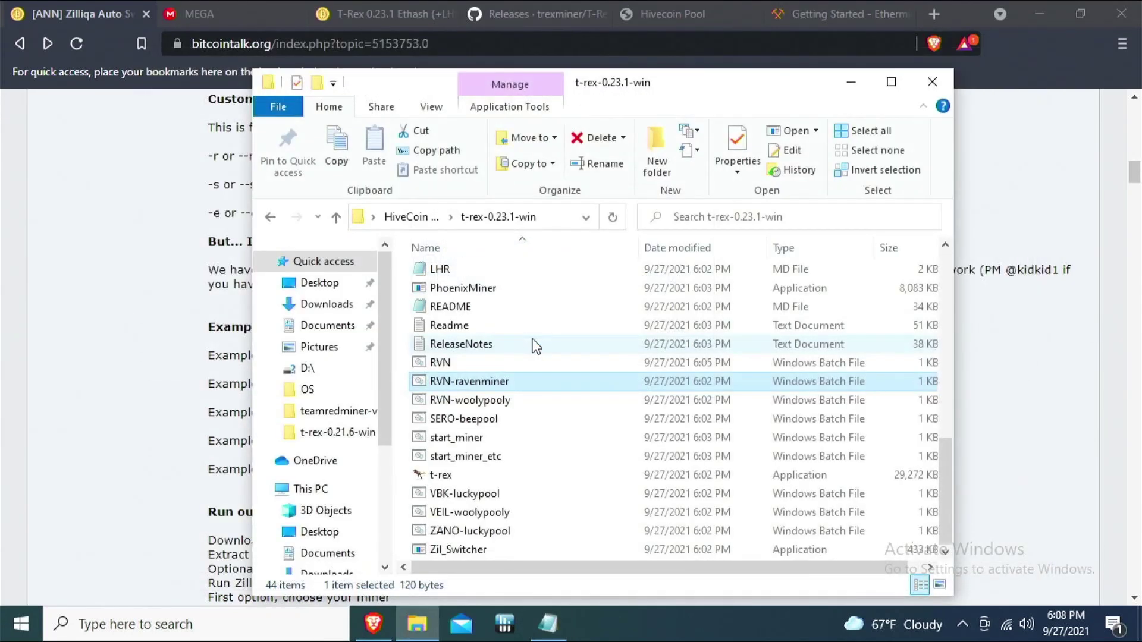
Step: Rename the RVN-ravenminer batch file as ZIL Start
{"action": "right_click", "coordinate": [503, 392]}
{"action": "left_click", "coordinate": [553, 339]}
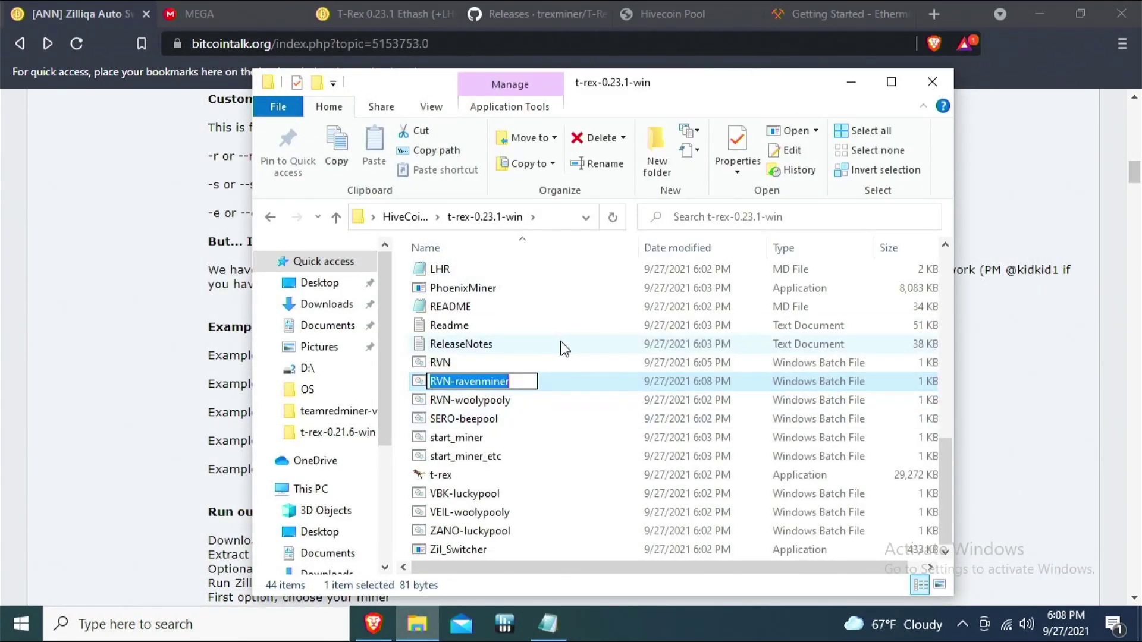
{"action": "type", "text": "ZI"}
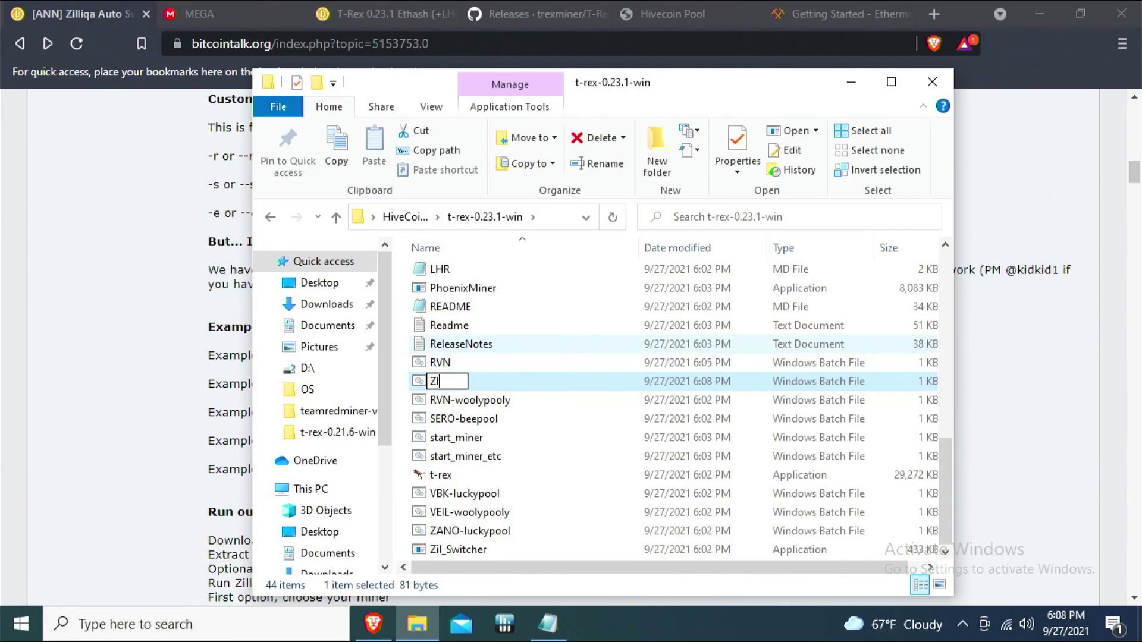
{"action": "type", "text": "L Star"}
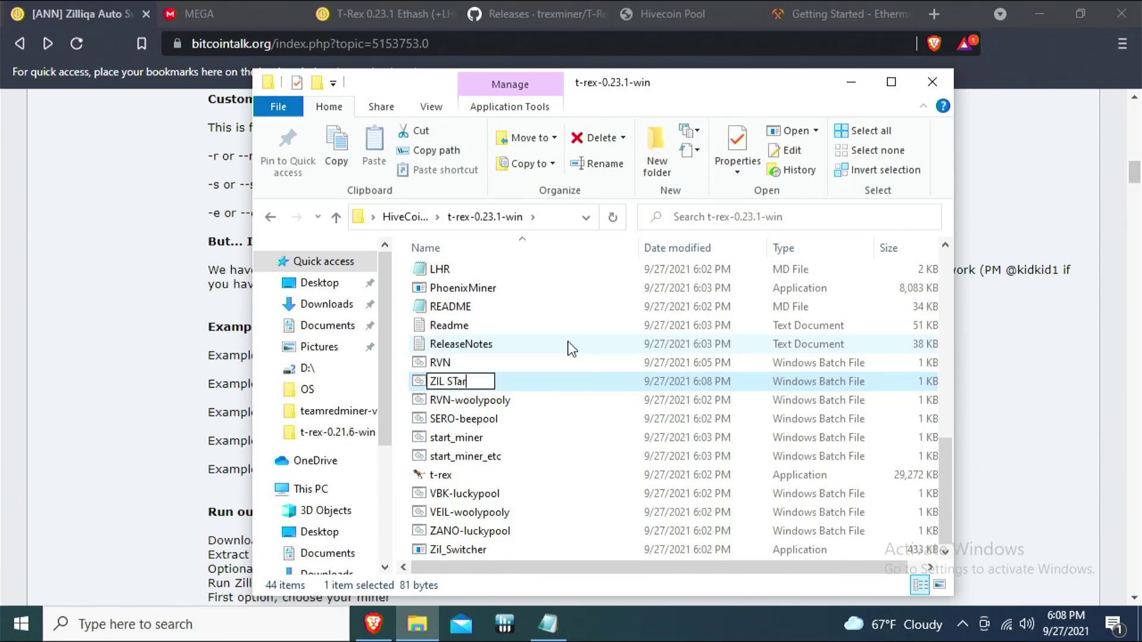
{"action": "type", "text": "t"}
{"action": "key", "text": "Return"}
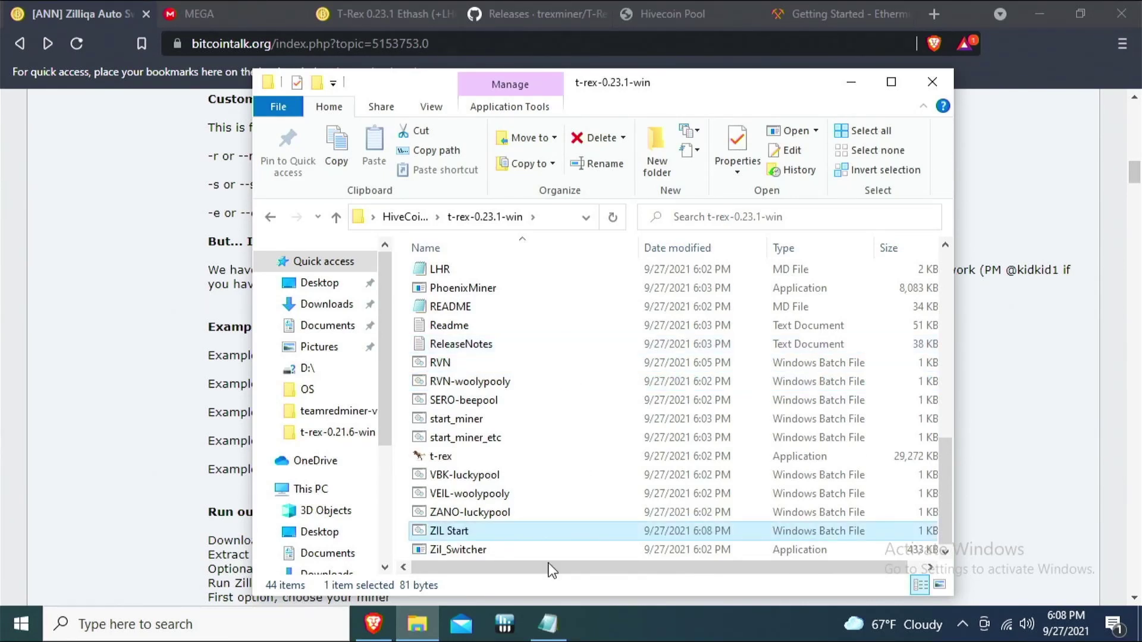
Step: Run the ZIL Start batch file and bring the Zil Switcher console in front of the T-Rex miner console
{"action": "double_click", "coordinate": [549, 533]}
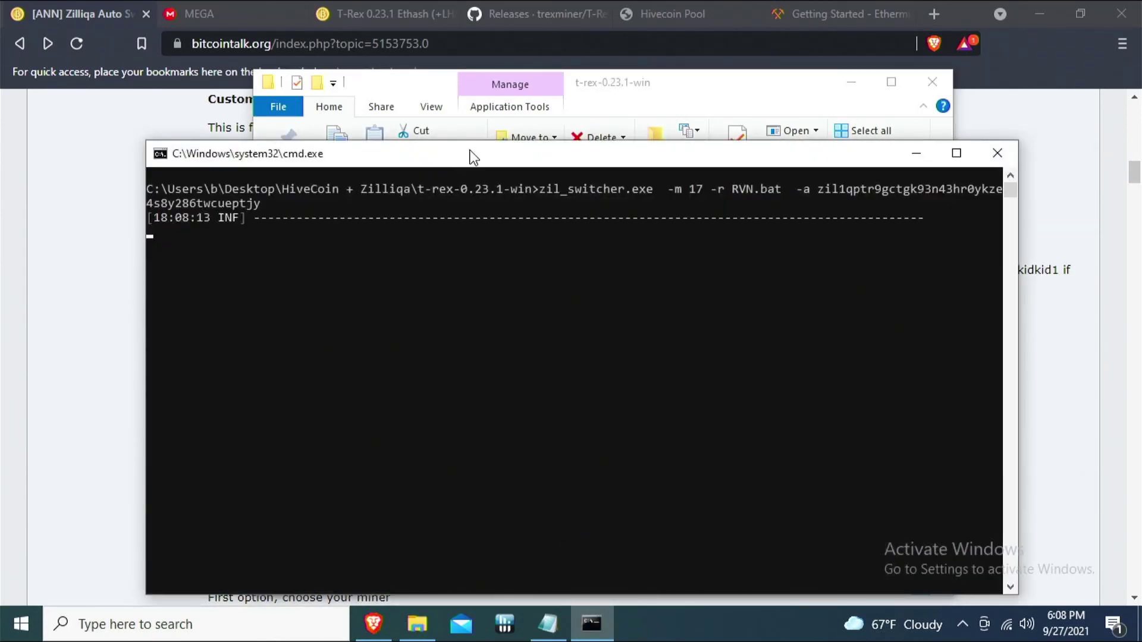
{"action": "left_click_drag", "start_coordinate": [503, 155], "coordinate": [505, 91]}
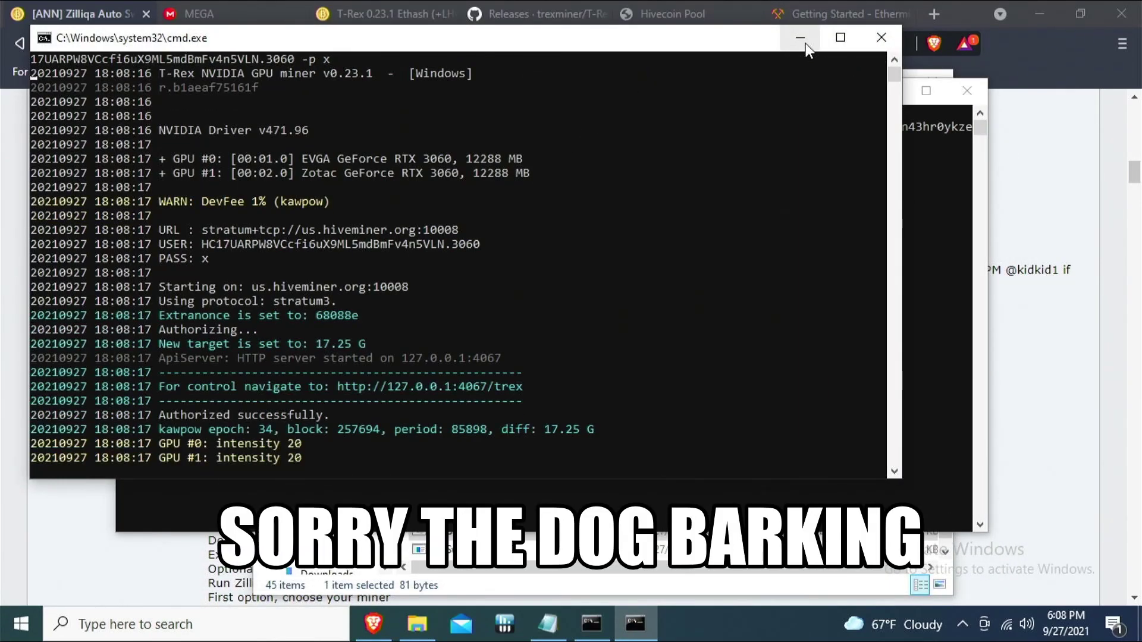
{"action": "left_click", "coordinate": [798, 491]}
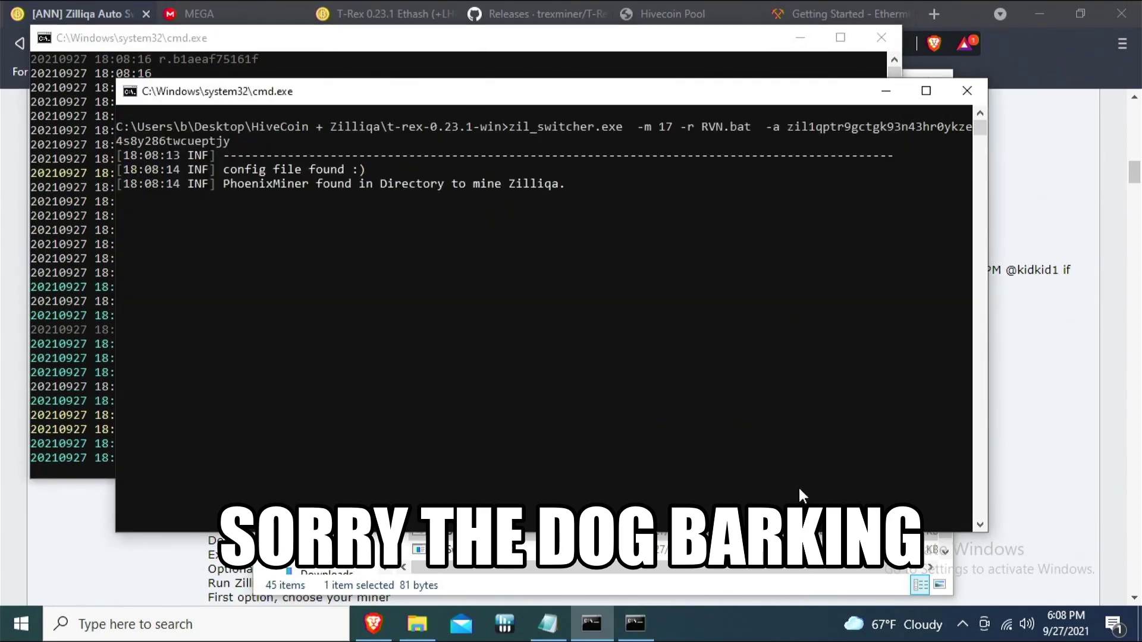
Step: Minimize the browser and close the t-rex-0.23.1-win folder window, leaving the two miner consoles arranged on the desktop
{"action": "left_click", "coordinate": [1033, 11]}
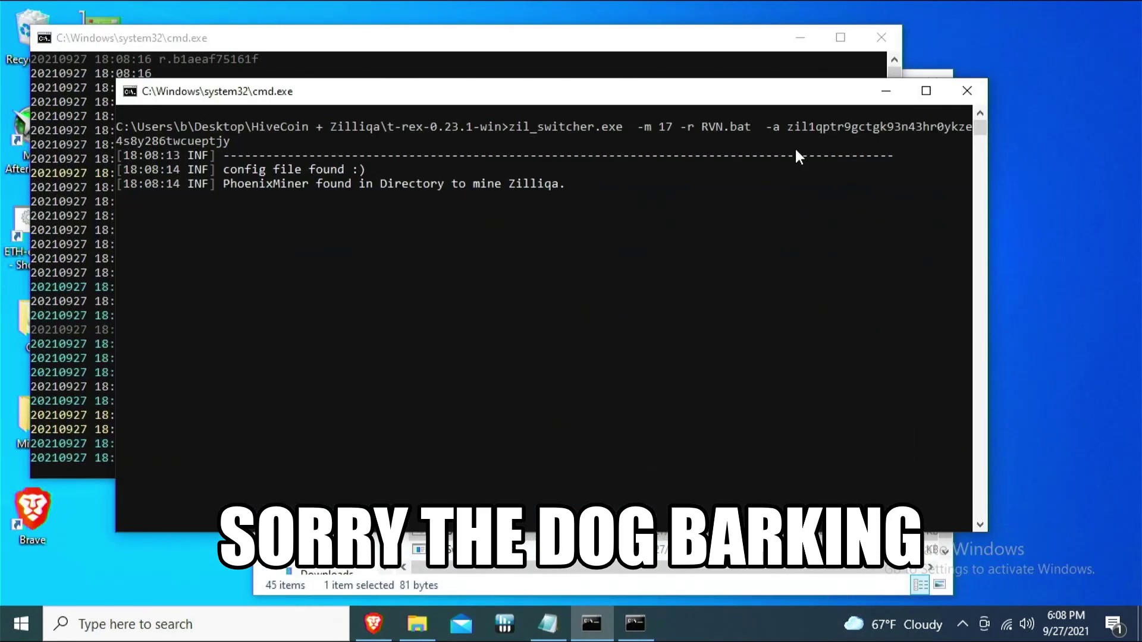
{"action": "left_click", "coordinate": [498, 570]}
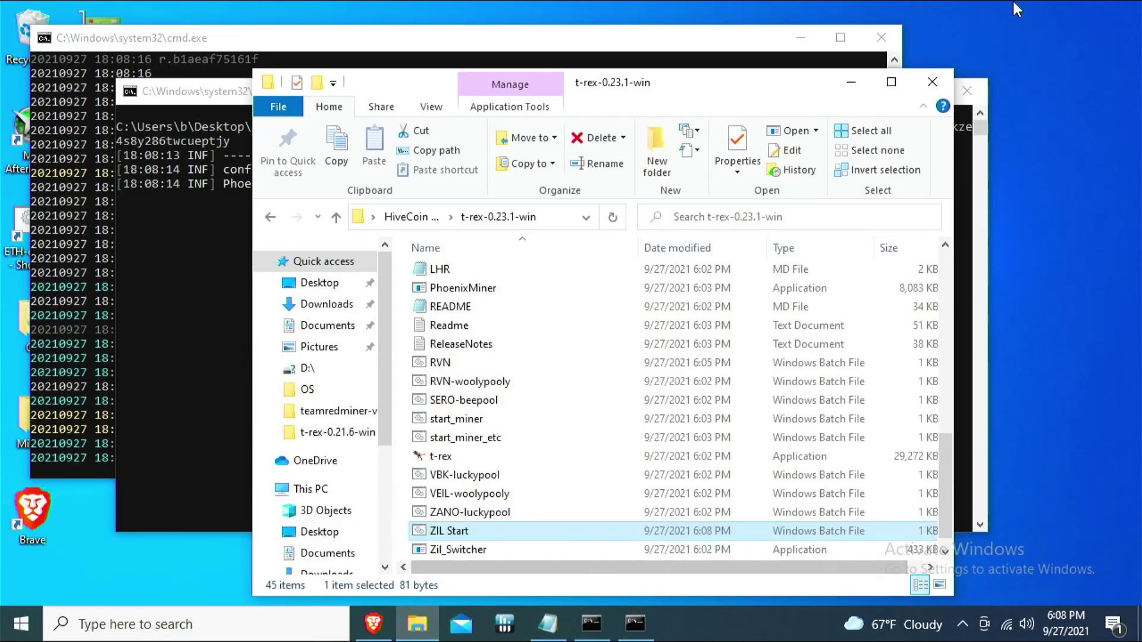
{"action": "left_click", "coordinate": [932, 83]}
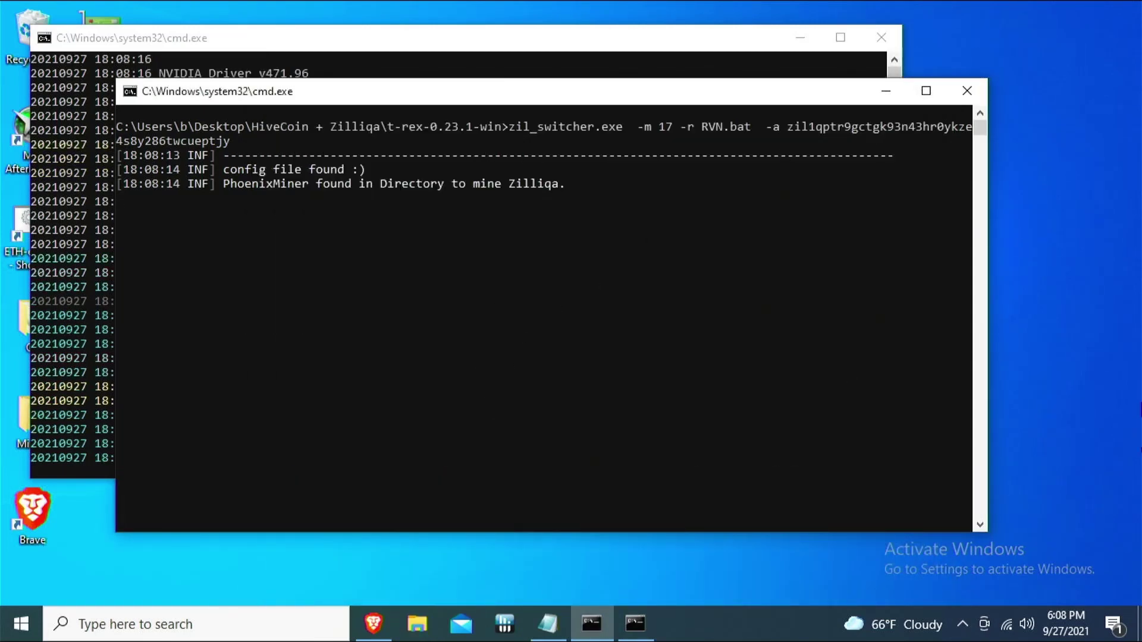
{"action": "left_click_drag", "start_coordinate": [352, 95], "coordinate": [433, 58]}
{"action": "left_click", "coordinate": [135, 48]}
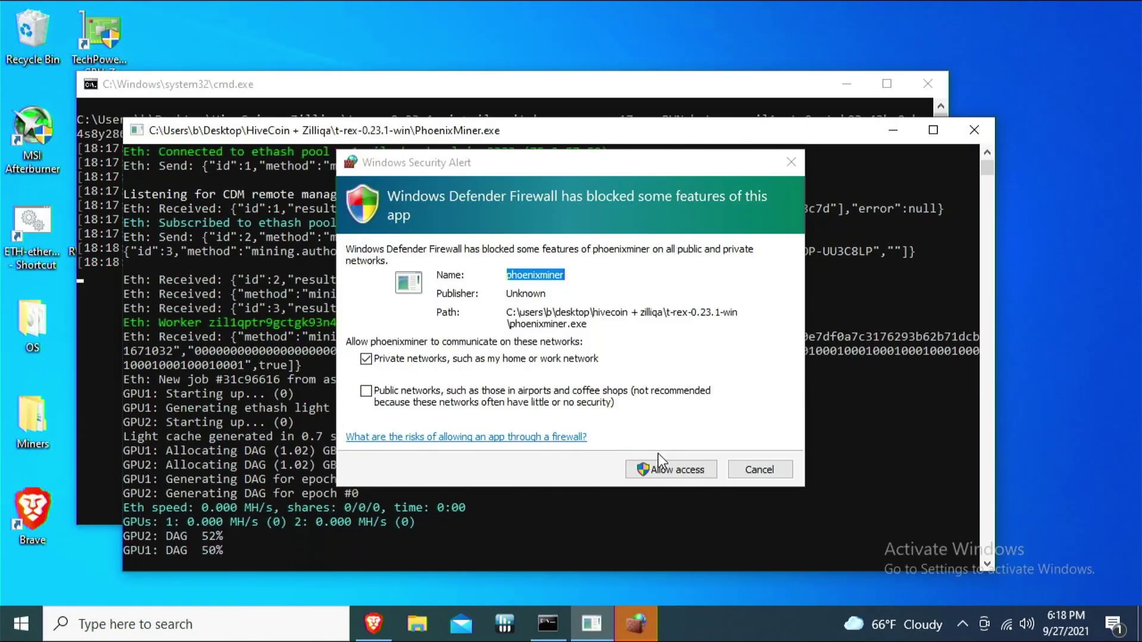
Step: Allow PhoenixMiner through the firewall on private networks and check the Zil Switcher log alongside the PhoenixMiner output
{"action": "left_click", "coordinate": [697, 471]}
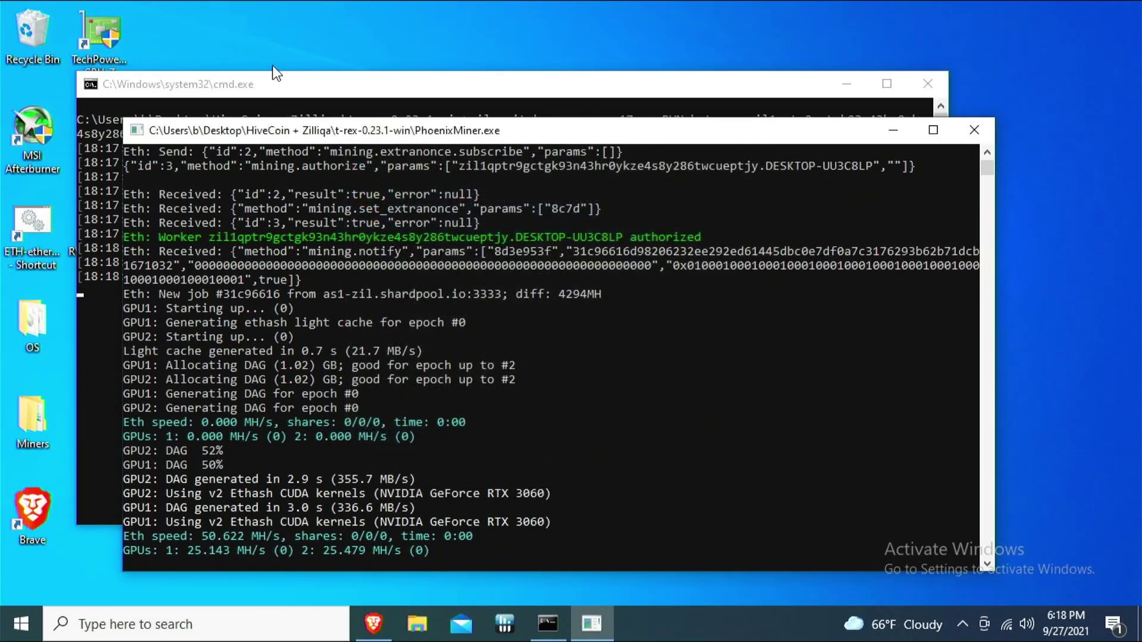
{"action": "left_click", "coordinate": [270, 77]}
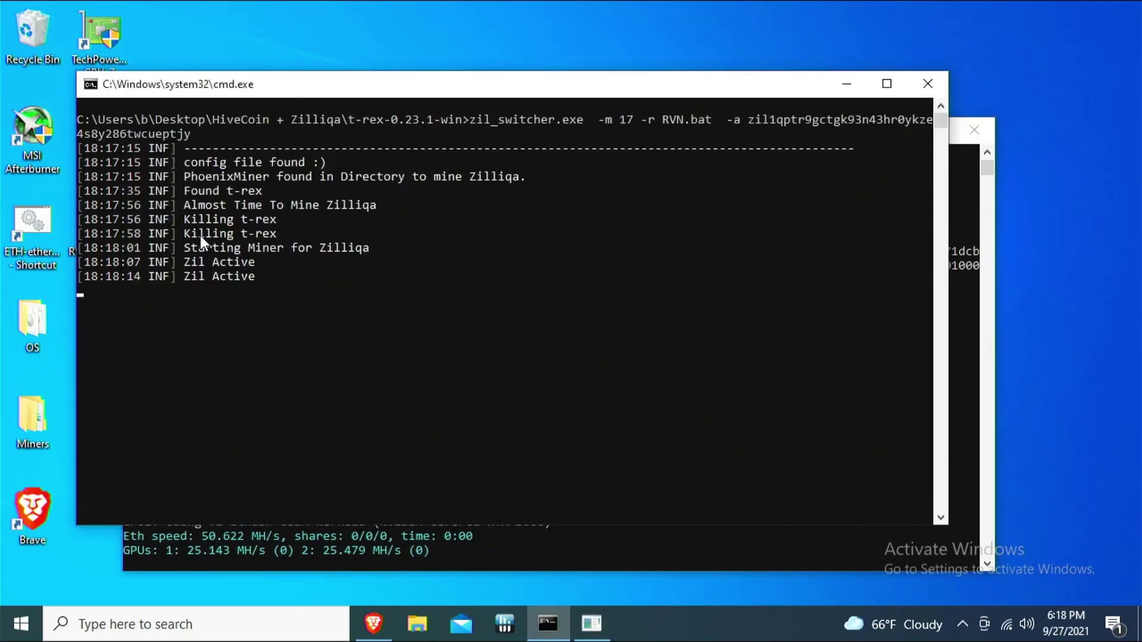
{"action": "left_click", "coordinate": [478, 555]}
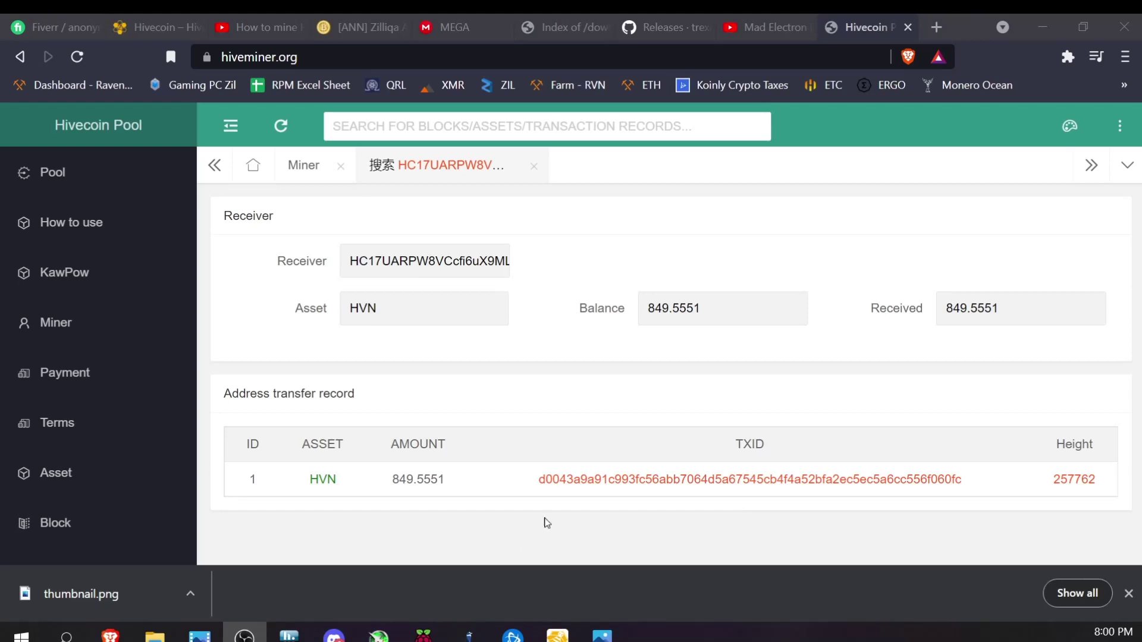
Step: Check the HVN payout amount in the wallet's address transfer record on the Hivecoin Pool site in the browser
{"action": "left_click_drag", "start_coordinate": [392, 483], "coordinate": [447, 488]}
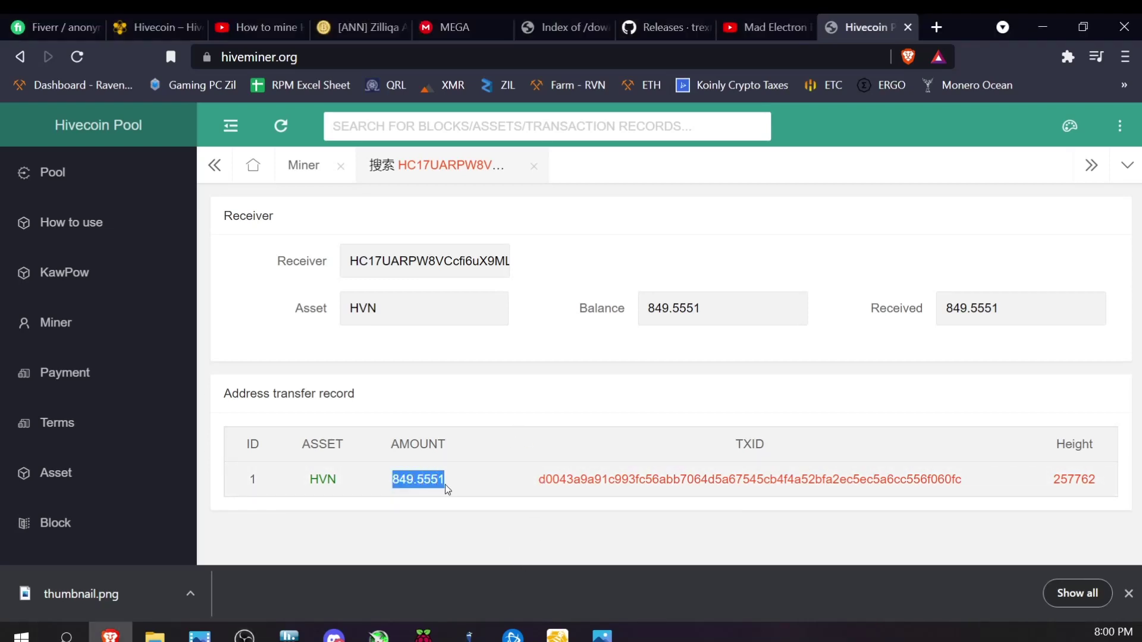